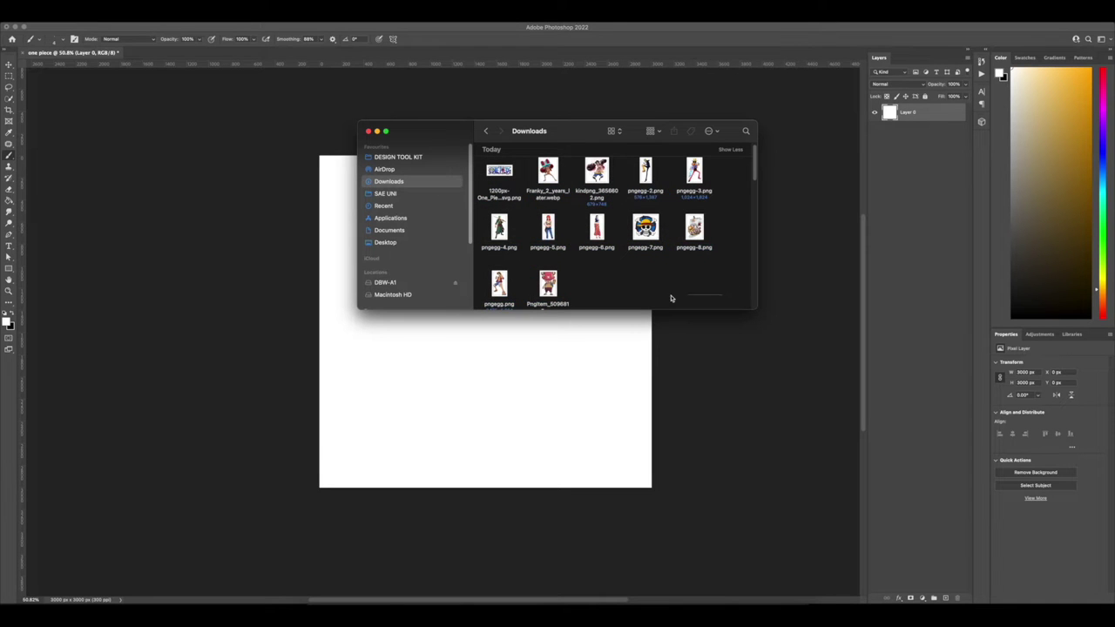
Place all the One Piece images from the Downloads folder in the document, accepting the logo's placement and skipping the Franky webp file.
{"action": "left_click_drag", "start_coordinate": [671, 298], "coordinate": [469, 143]}
{"action": "left_click_drag", "start_coordinate": [500, 180], "coordinate": [491, 313]}
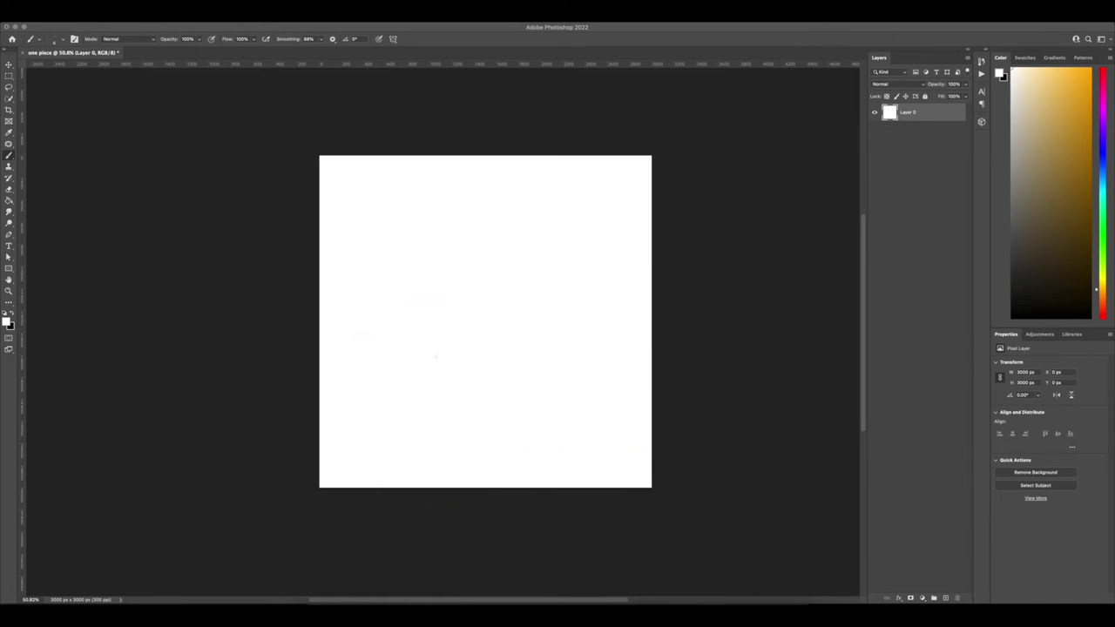
{"action": "key", "text": "Return"}
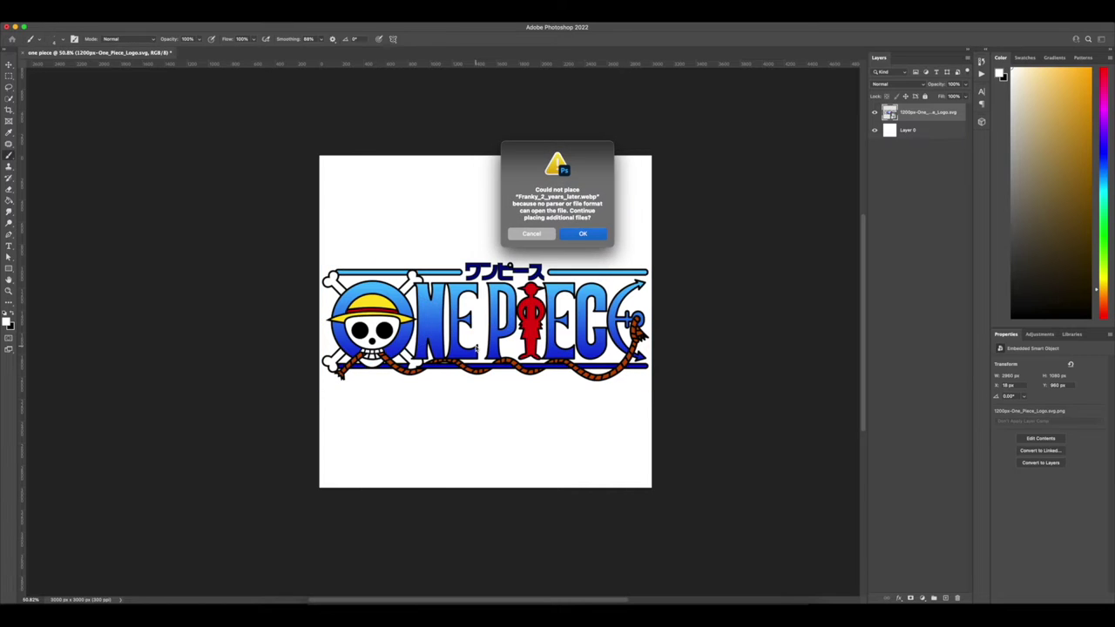
{"action": "left_click", "coordinate": [583, 235]}
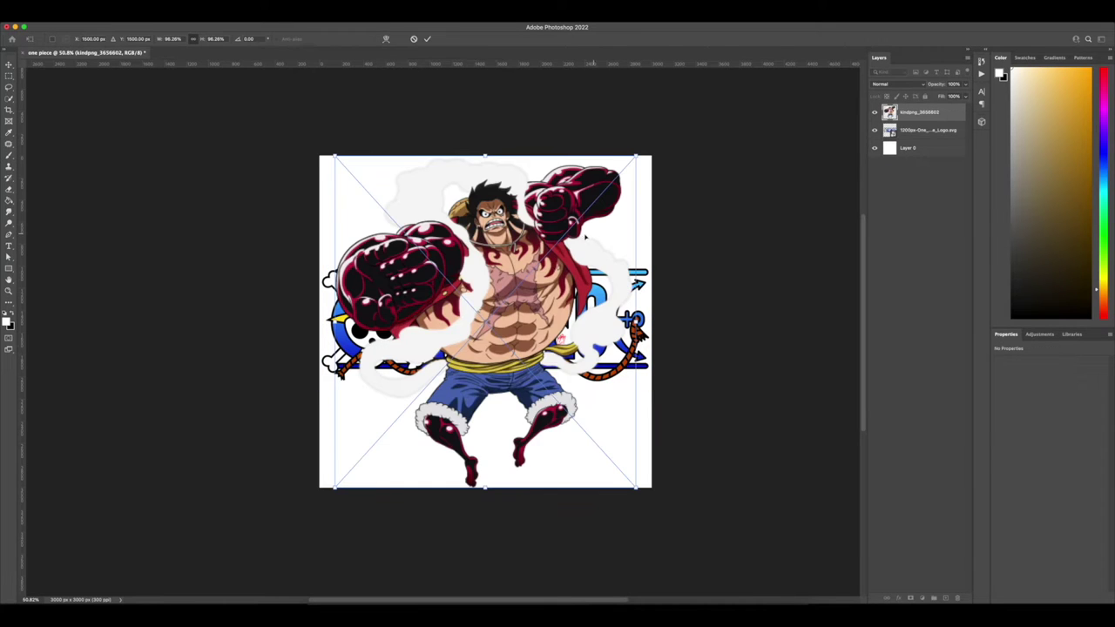
Accept the default placement of the remaining images: kindpng_3656602, pngegg-2 through pngegg-8, pngegg and PngItem_5096815.
{"action": "key", "text": "Return"}
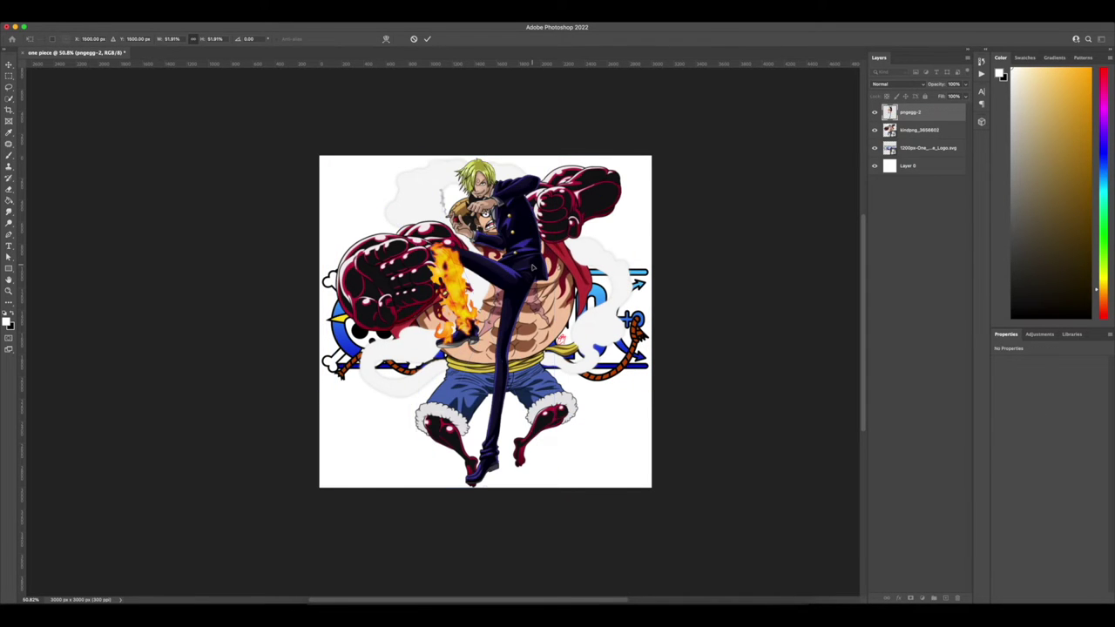
{"action": "key", "text": "Return"}
{"action": "key", "text": "Return"}
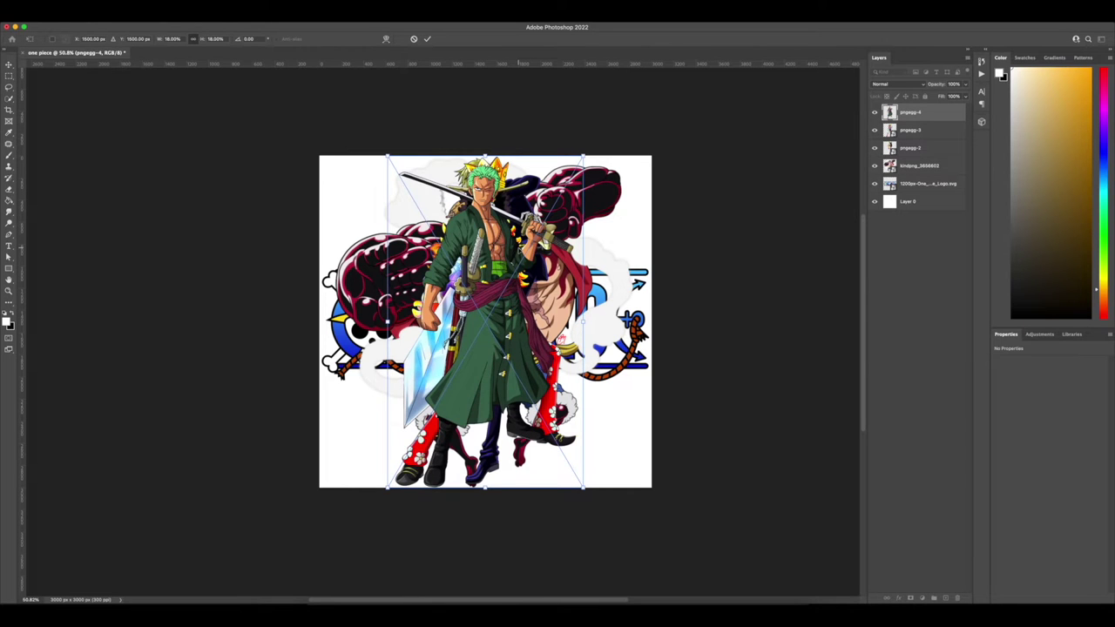
{"action": "key", "text": "Return"}
{"action": "key", "text": "Return"}
{"action": "key", "text": "Return"}
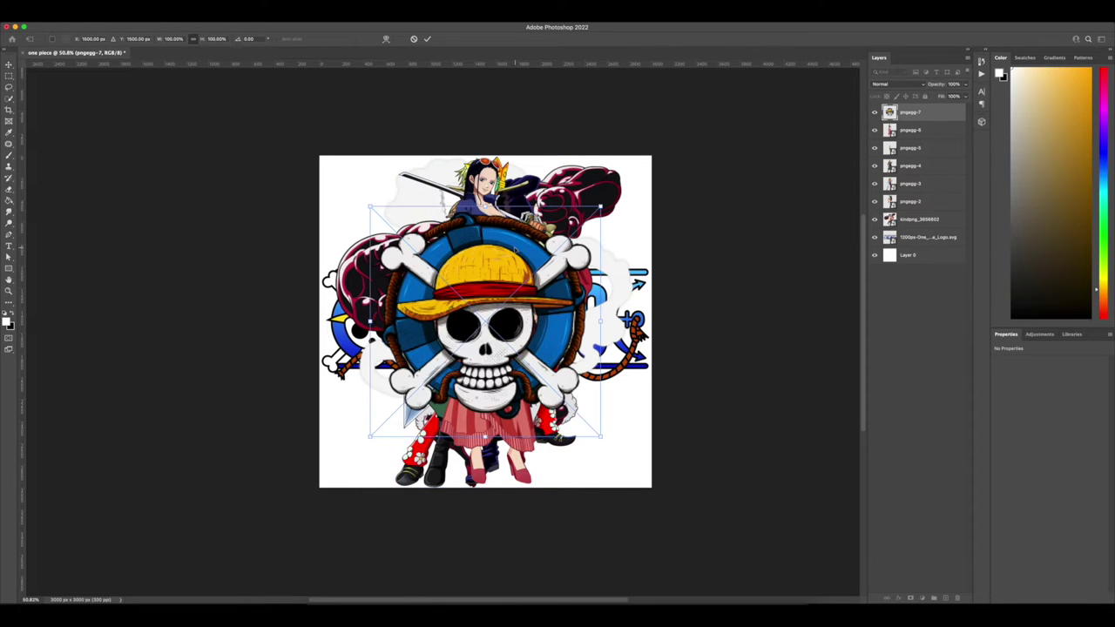
{"action": "key", "text": "Return"}
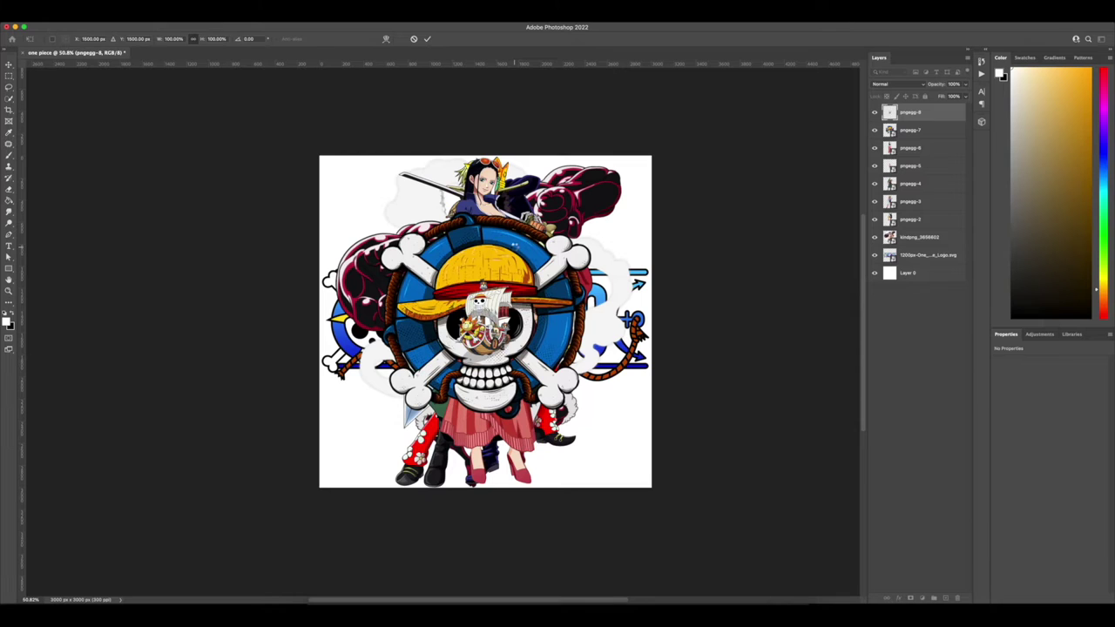
{"action": "key", "text": "Return"}
{"action": "key", "text": "Return"}
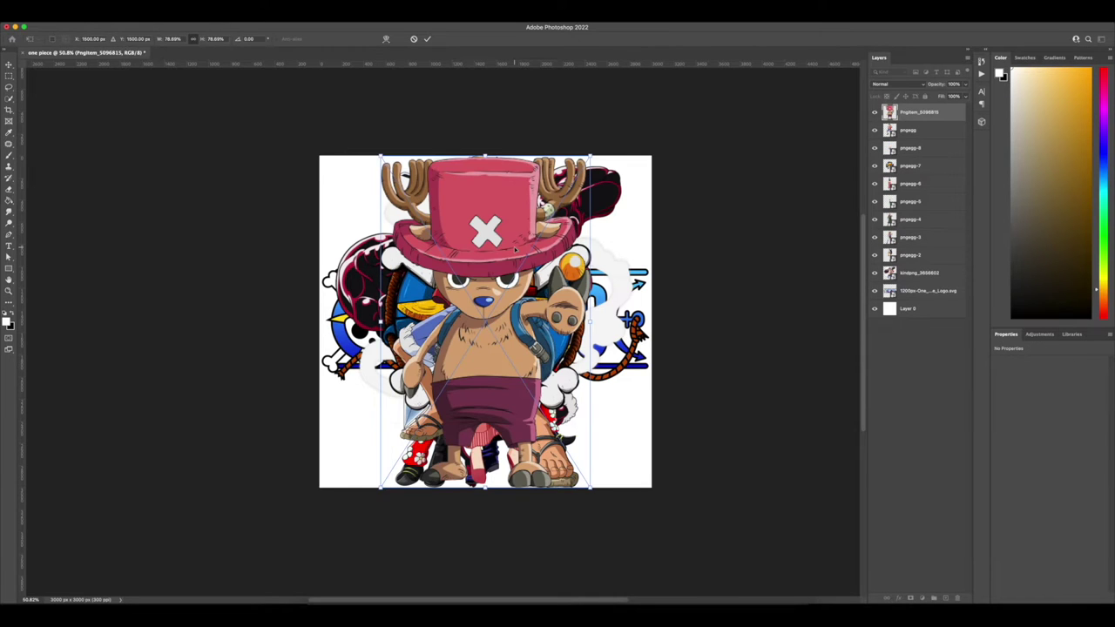
{"action": "key", "text": "Return"}
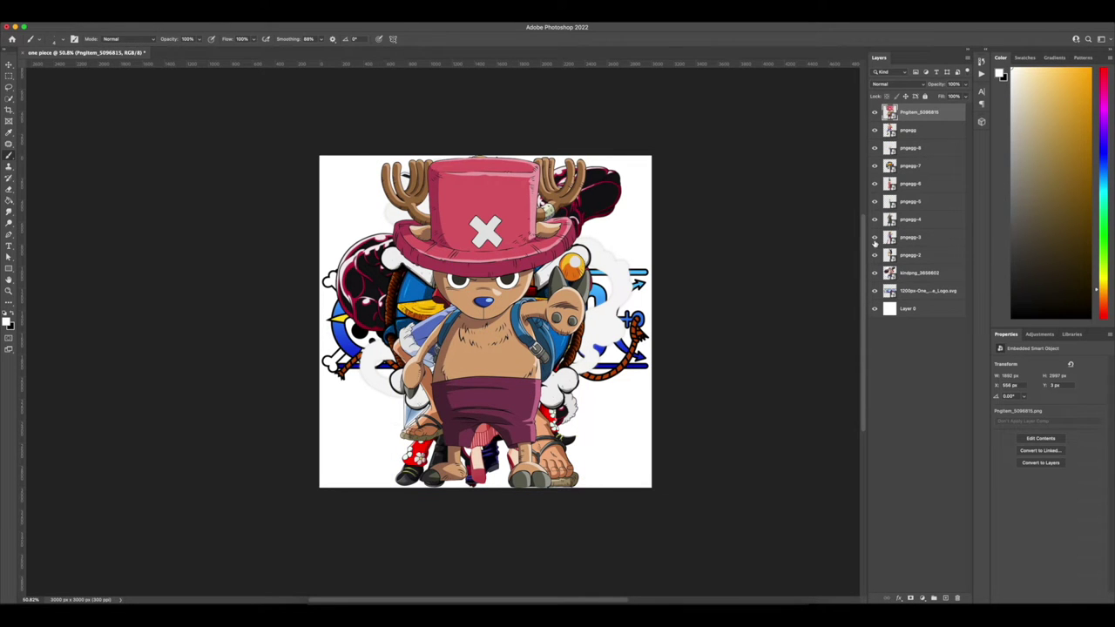
Hide every placed image except the straw-hat Luffy layer pngegg, and move that layer to the top of the stack.
{"action": "left_click_drag", "start_coordinate": [874, 291], "coordinate": [876, 148]}
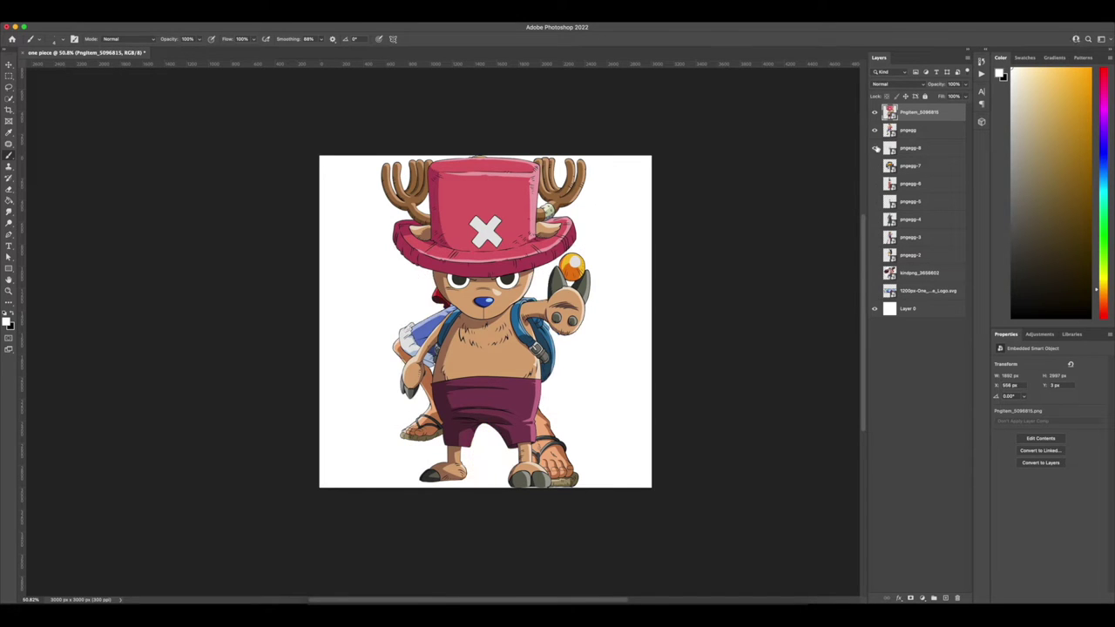
{"action": "left_click", "coordinate": [875, 112]}
{"action": "left_click", "coordinate": [875, 130]}
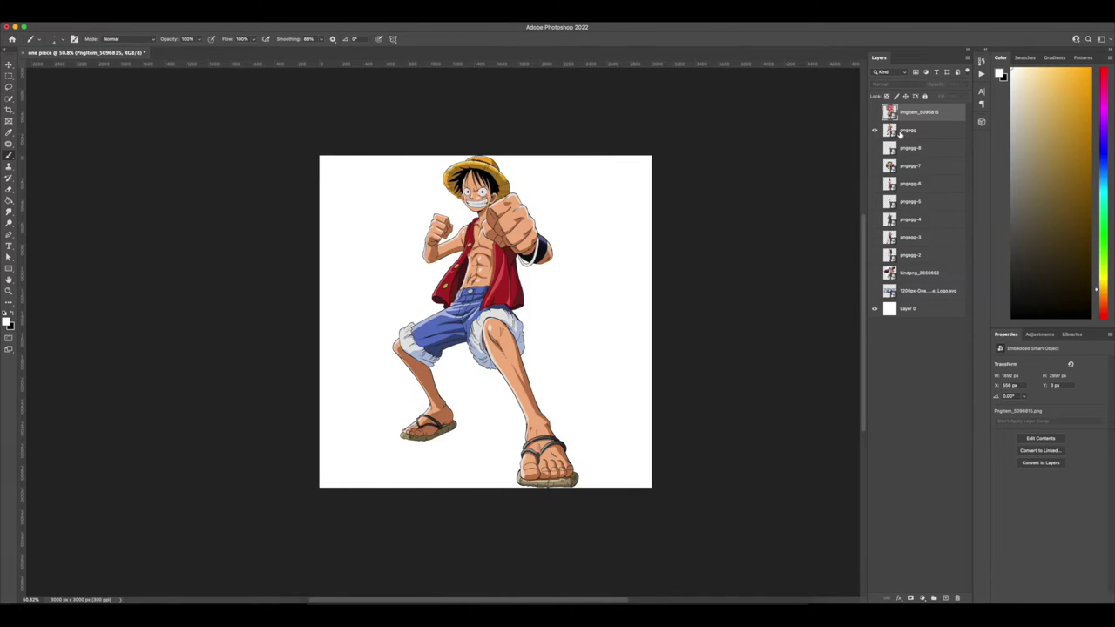
{"action": "left_click", "coordinate": [923, 130]}
{"action": "left_click_drag", "start_coordinate": [912, 114], "coordinate": [911, 109]}
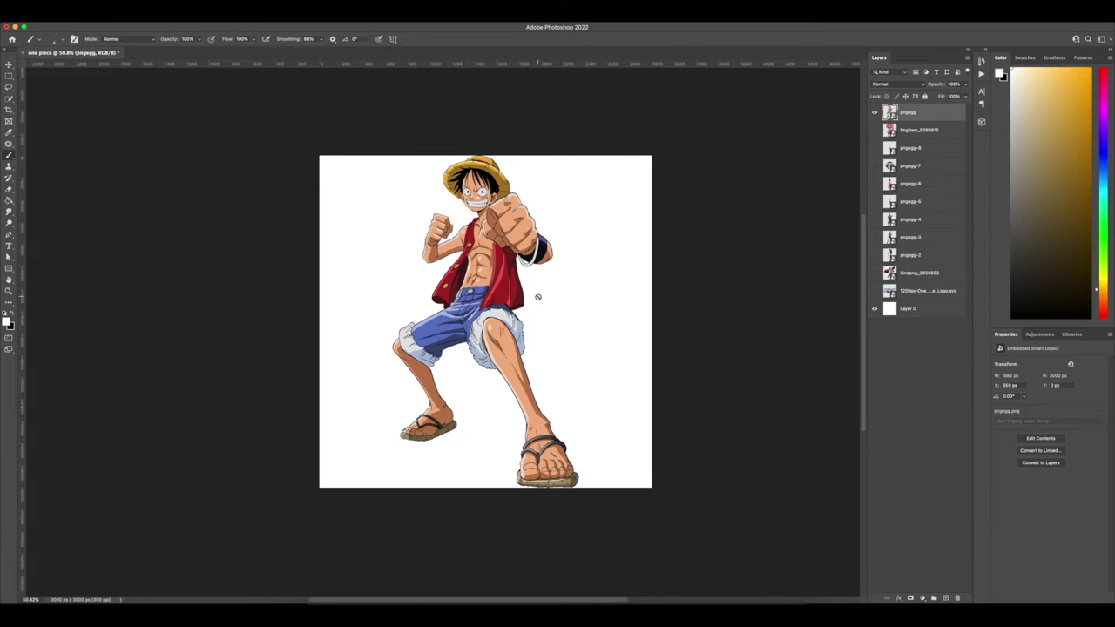
Scale the pngegg Luffy image down to about 915 px wide and place it at the lower centre of the canvas.
{"action": "scroll", "coordinate": [538, 296], "scroll_direction": "up", "scroll_amount": 2}
{"action": "key", "text": "super+t"}
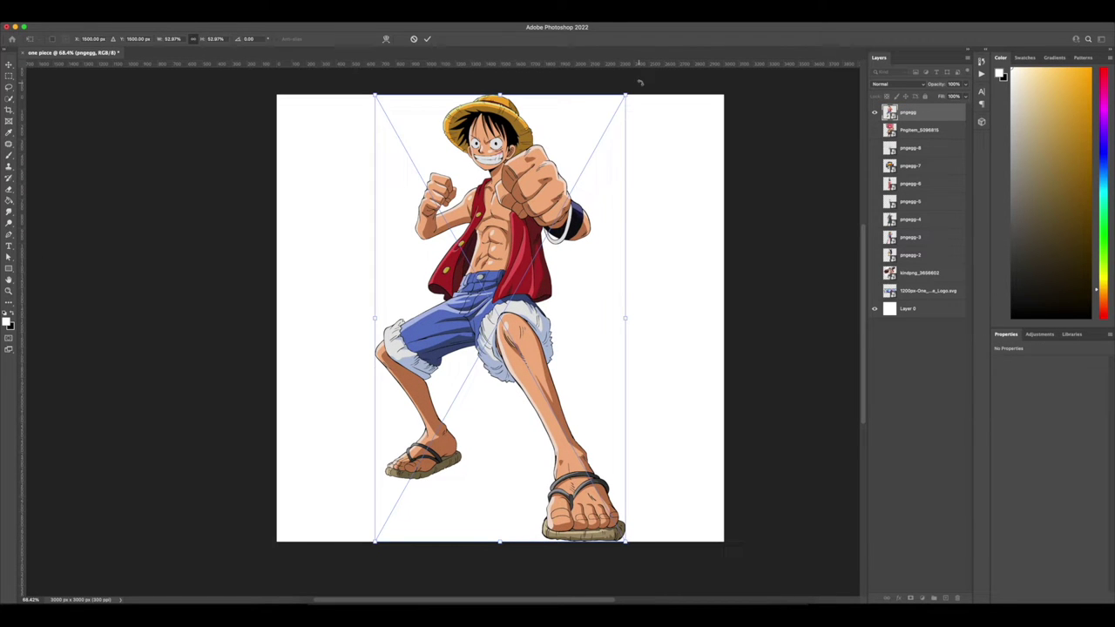
{"action": "left_click_drag", "start_coordinate": [626, 95], "coordinate": [455, 322]}
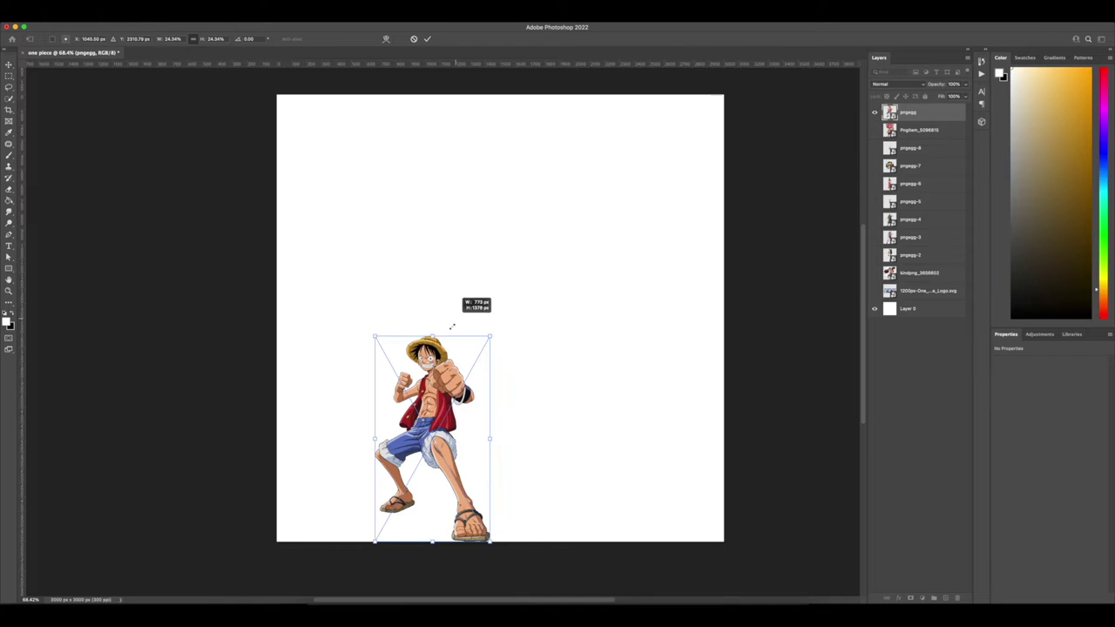
{"action": "left_click_drag", "start_coordinate": [444, 365], "coordinate": [494, 329]}
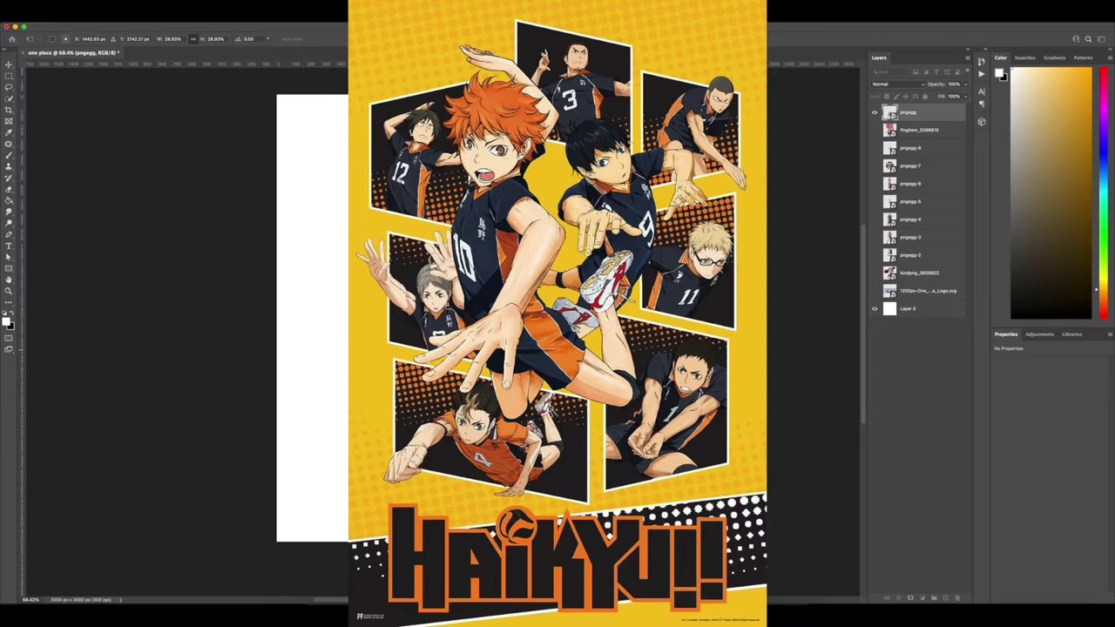
{"action": "key", "text": "Return"}
{"action": "key", "text": "b"}
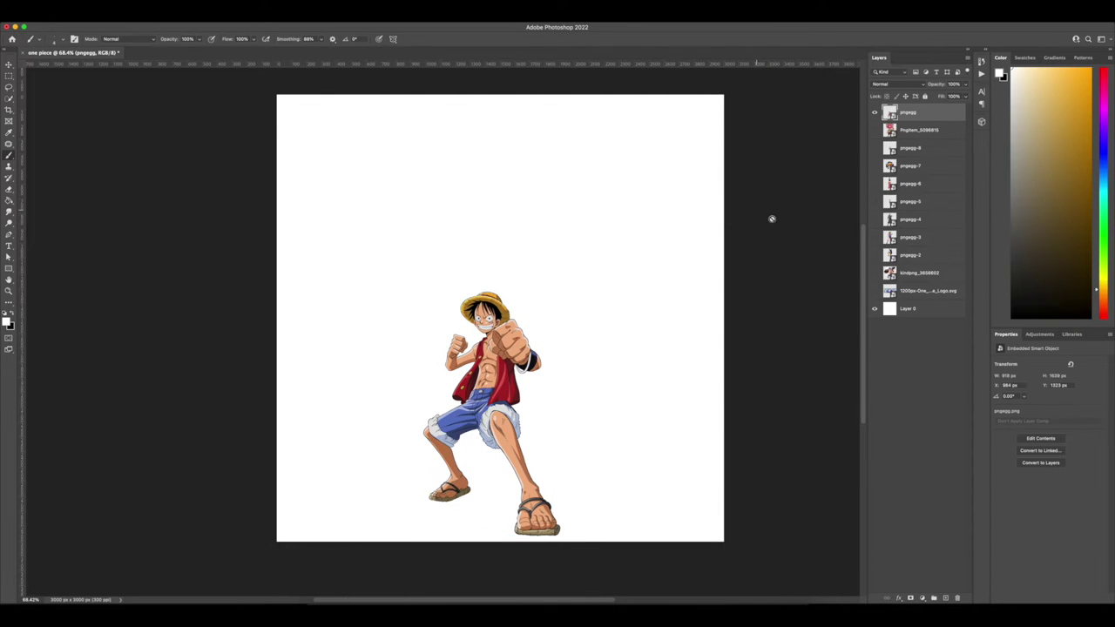
Check the logo layer and hide it again, leaving the kindpng_3656602 layer shown with Luffy.
{"action": "left_click", "coordinate": [875, 291]}
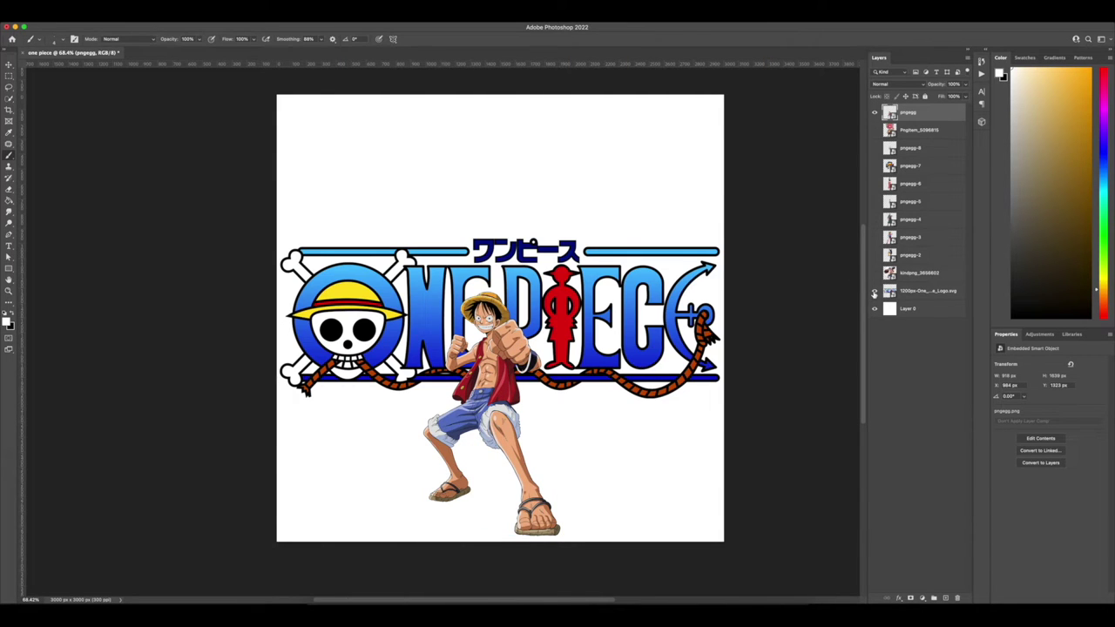
{"action": "left_click", "coordinate": [874, 291]}
{"action": "left_click", "coordinate": [875, 274]}
{"action": "left_click", "coordinate": [875, 273]}
{"action": "left_click", "coordinate": [875, 273]}
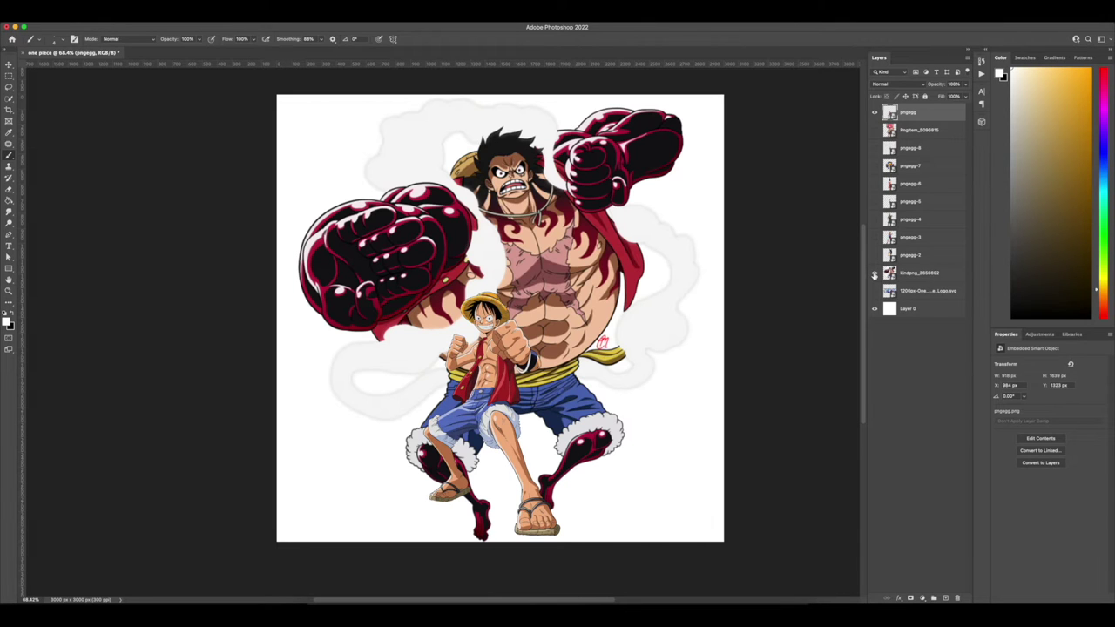
Scale the kindpng_3656602 image down to about 1782 px wide and position it above the small Luffy.
{"action": "left_click", "coordinate": [896, 277]}
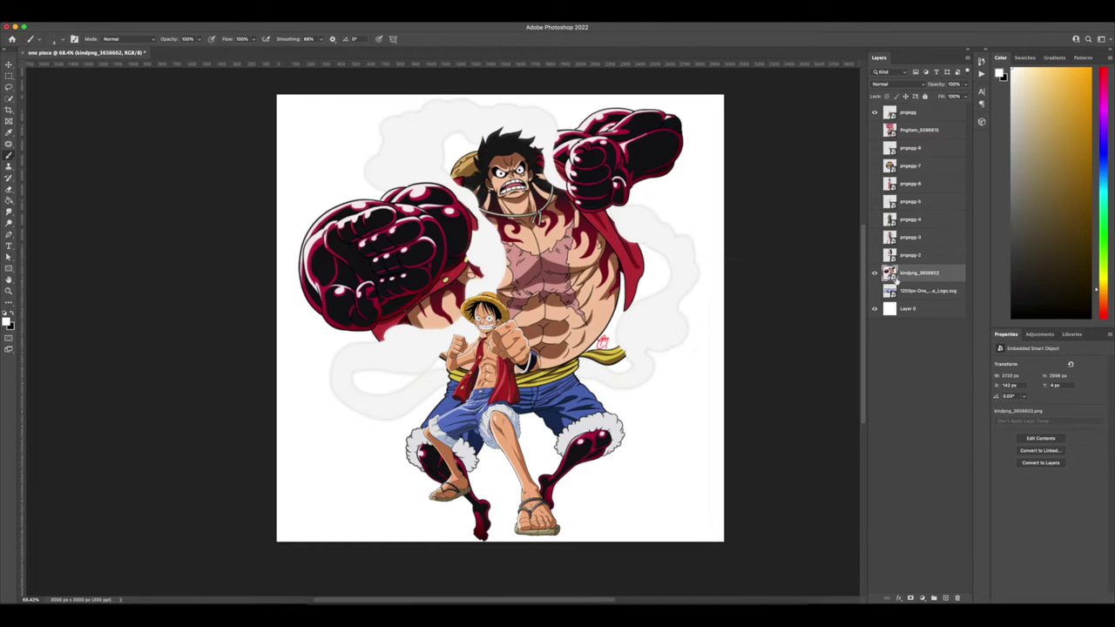
{"action": "key", "text": "super+t"}
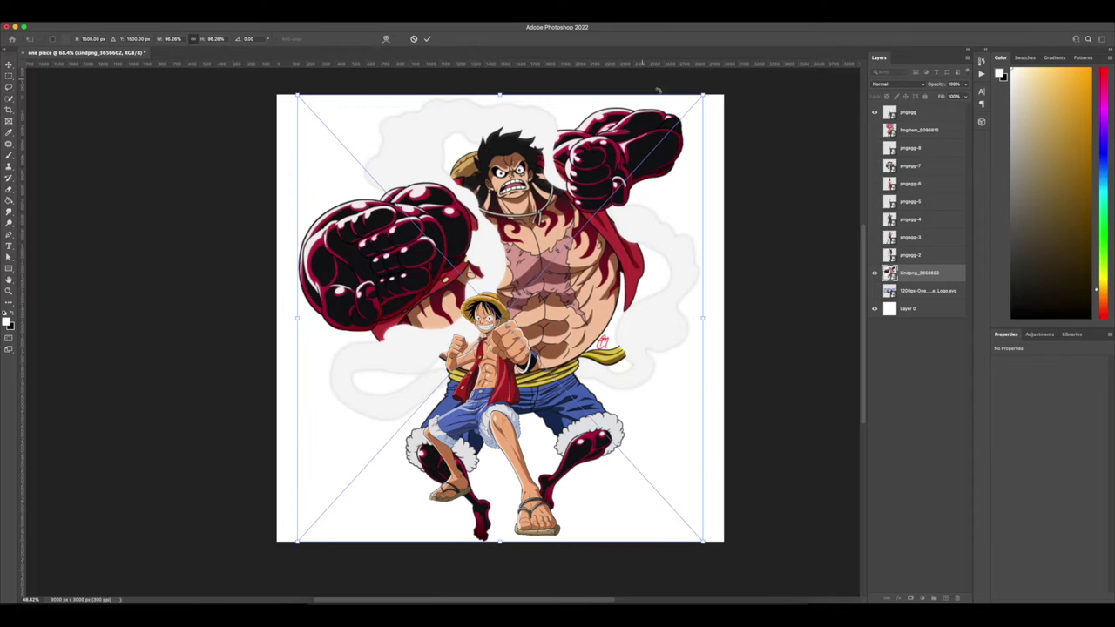
{"action": "left_click_drag", "start_coordinate": [702, 96], "coordinate": [560, 242]}
{"action": "left_click_drag", "start_coordinate": [508, 310], "coordinate": [558, 211]}
{"action": "key", "text": "Return"}
{"action": "key", "text": "b"}
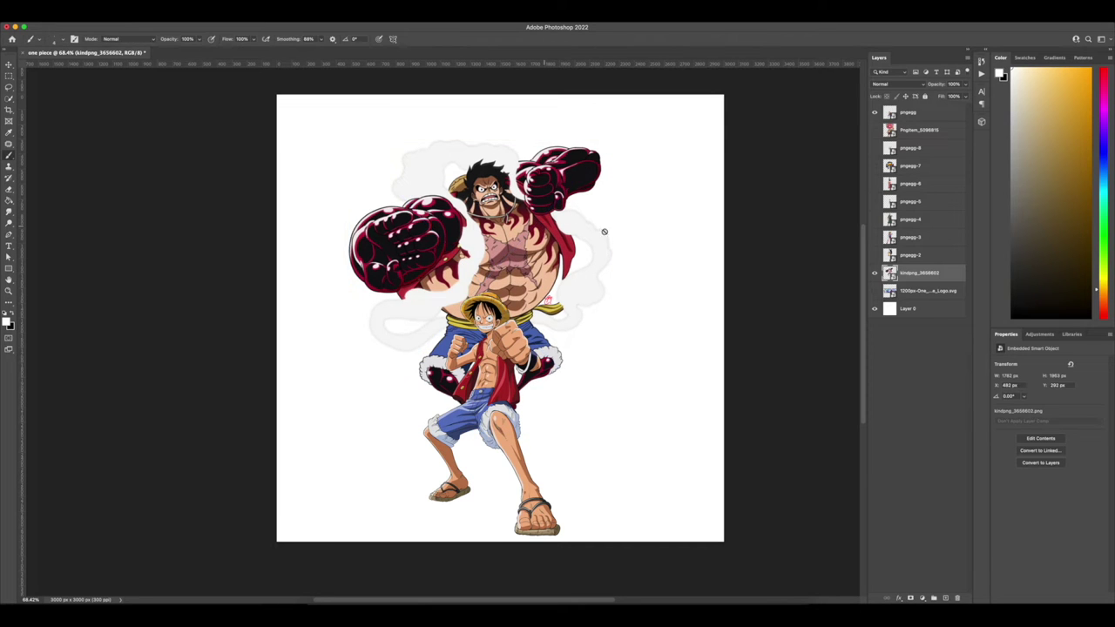
Move the kindpng_3656602 layer directly below pngegg and scale its image to about 1421 px wide behind Luffy's head.
{"action": "left_click_drag", "start_coordinate": [924, 272], "coordinate": [922, 122]}
{"action": "scroll", "coordinate": [520, 307], "scroll_direction": "up", "scroll_amount": 3}
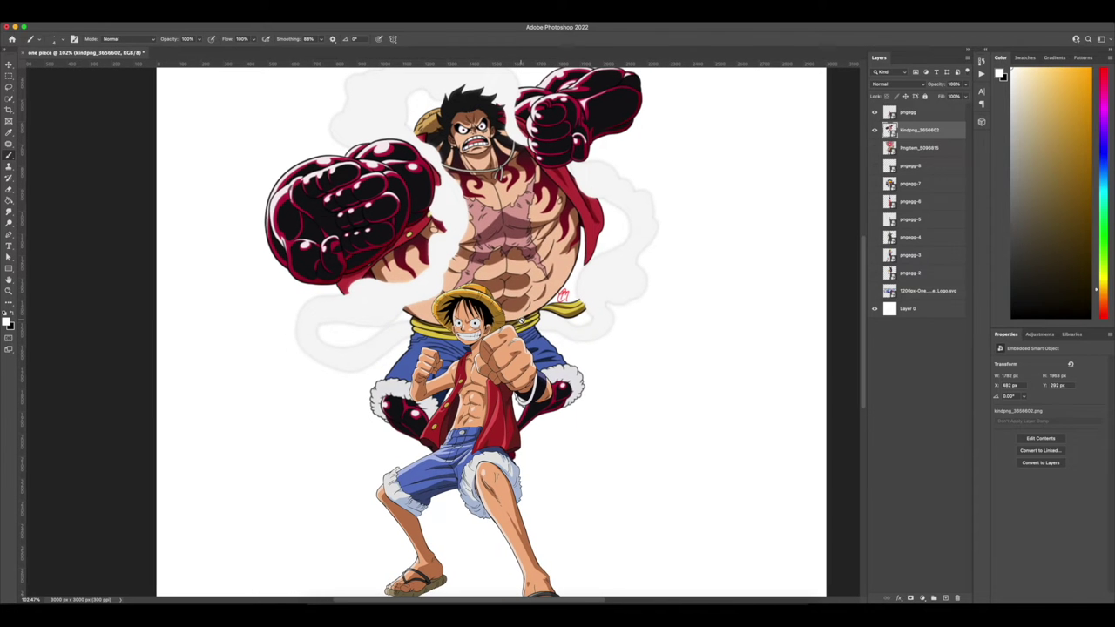
{"action": "key", "text": "super+t"}
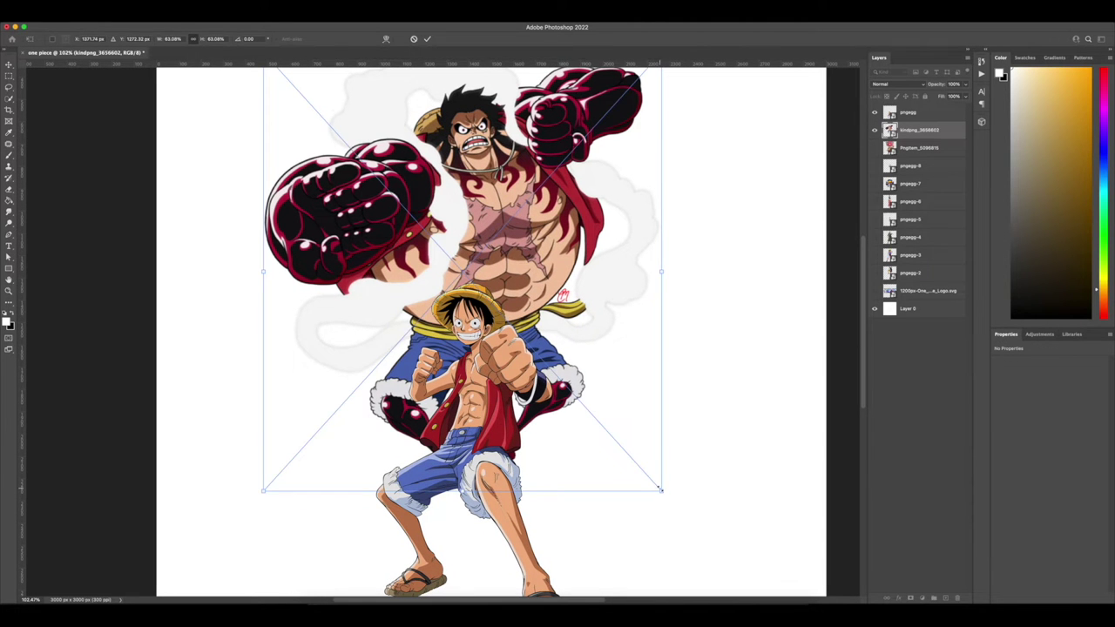
{"action": "left_click_drag", "start_coordinate": [659, 490], "coordinate": [580, 398]}
{"action": "left_click_drag", "start_coordinate": [510, 333], "coordinate": [552, 383]}
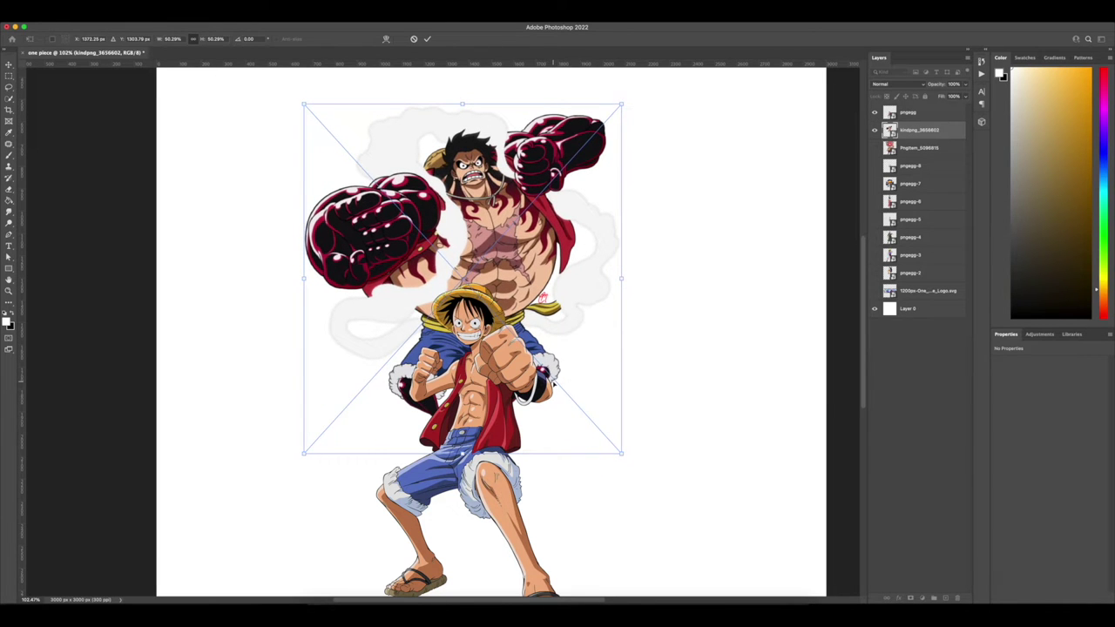
{"action": "key", "text": "Return"}
Rasterize the kindpng_3656602 layer and erase the red signature above the yellow sash, with the Eraser's smoothing at 0%.
{"action": "scroll", "coordinate": [560, 288], "scroll_direction": "up", "scroll_amount": 5}
{"action": "left_click_drag", "start_coordinate": [501, 331], "coordinate": [522, 304]}
{"action": "scroll", "coordinate": [556, 284], "scroll_direction": "up", "scroll_amount": 4}
{"action": "left_click_drag", "start_coordinate": [560, 268], "coordinate": [443, 309]}
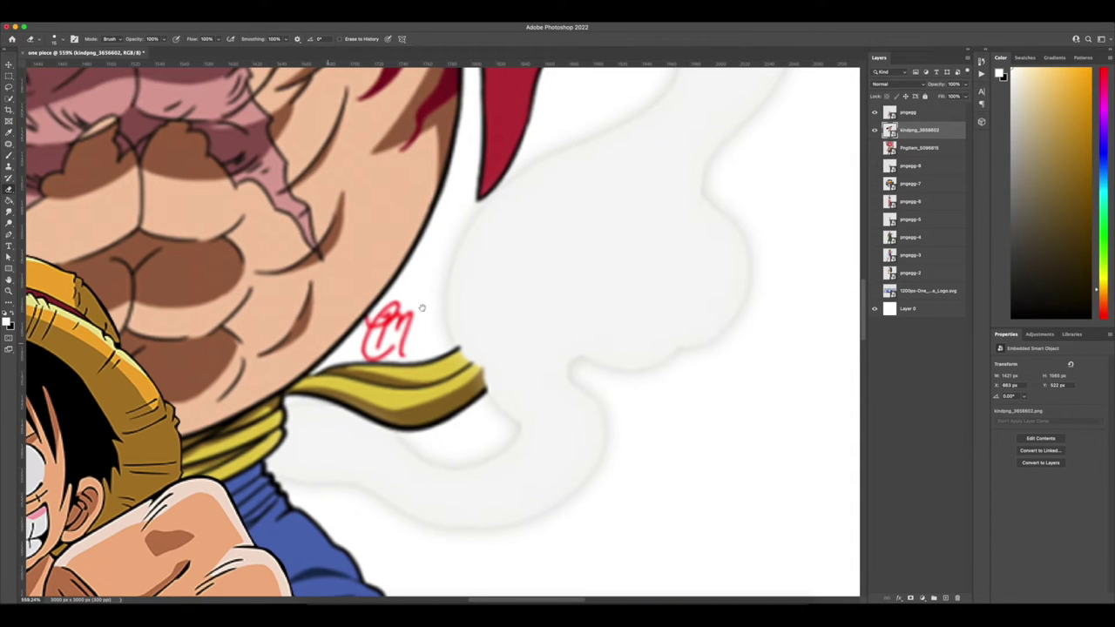
{"action": "left_click", "coordinate": [422, 307]}
{"action": "left_click", "coordinate": [578, 236]}
{"action": "scroll", "coordinate": [427, 319], "scroll_direction": "up", "scroll_amount": 5}
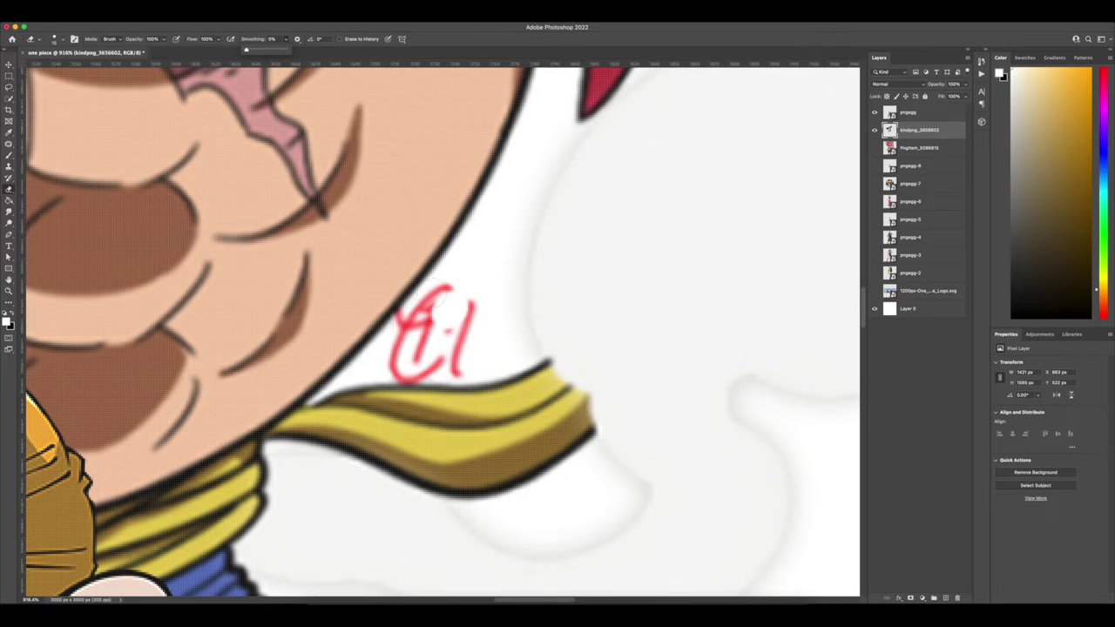
{"action": "mouse_move", "coordinate": [434, 296]}
{"action": "left_mouse_down"}
{"action": "mouse_move", "coordinate": [462, 305]}
{"action": "mouse_move", "coordinate": [421, 317]}
{"action": "left_mouse_up"}
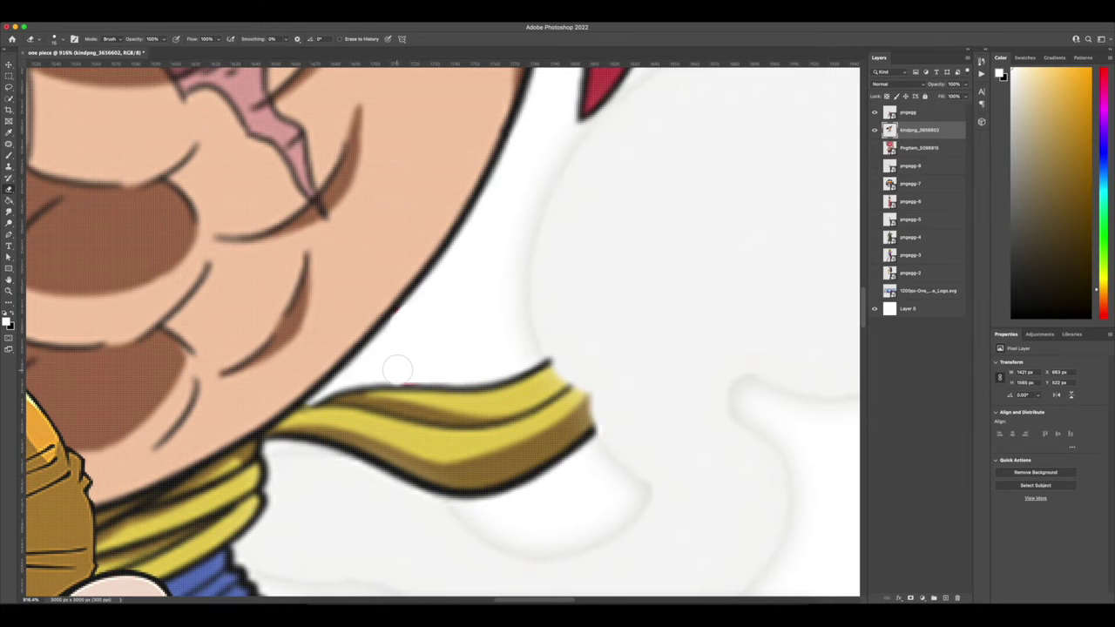
{"action": "scroll", "coordinate": [445, 325], "scroll_direction": "down", "scroll_amount": 10}
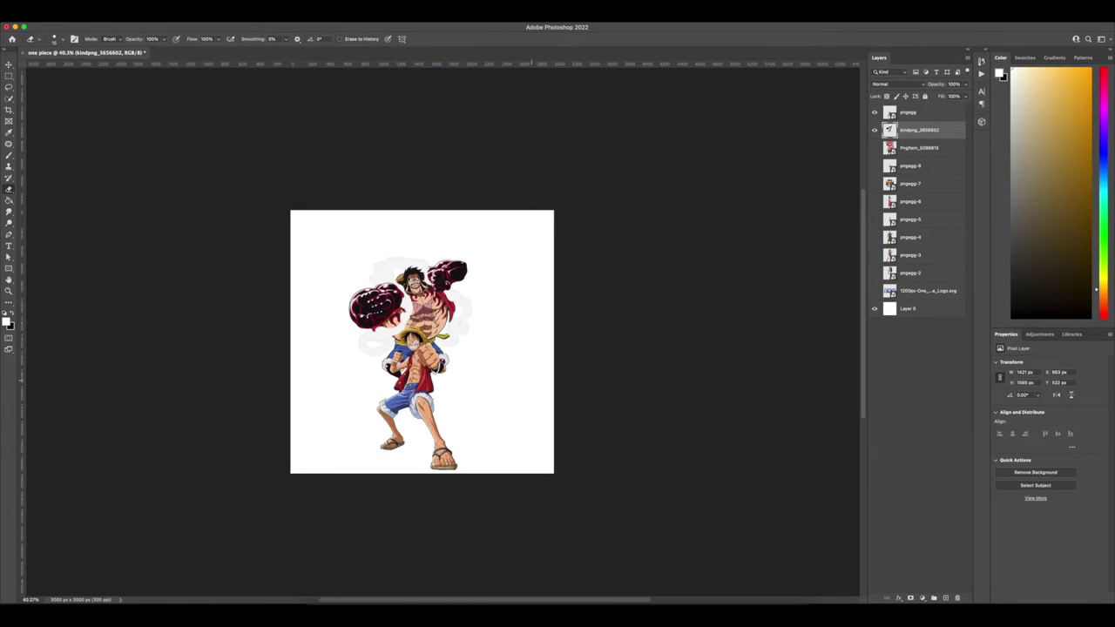
Group the pngegg and kindpng_3656602 layers and name the group luffy.
{"action": "scroll", "coordinate": [442, 328], "scroll_direction": "up", "scroll_amount": 4}
{"action": "left_click_drag", "start_coordinate": [419, 303], "coordinate": [482, 268]}
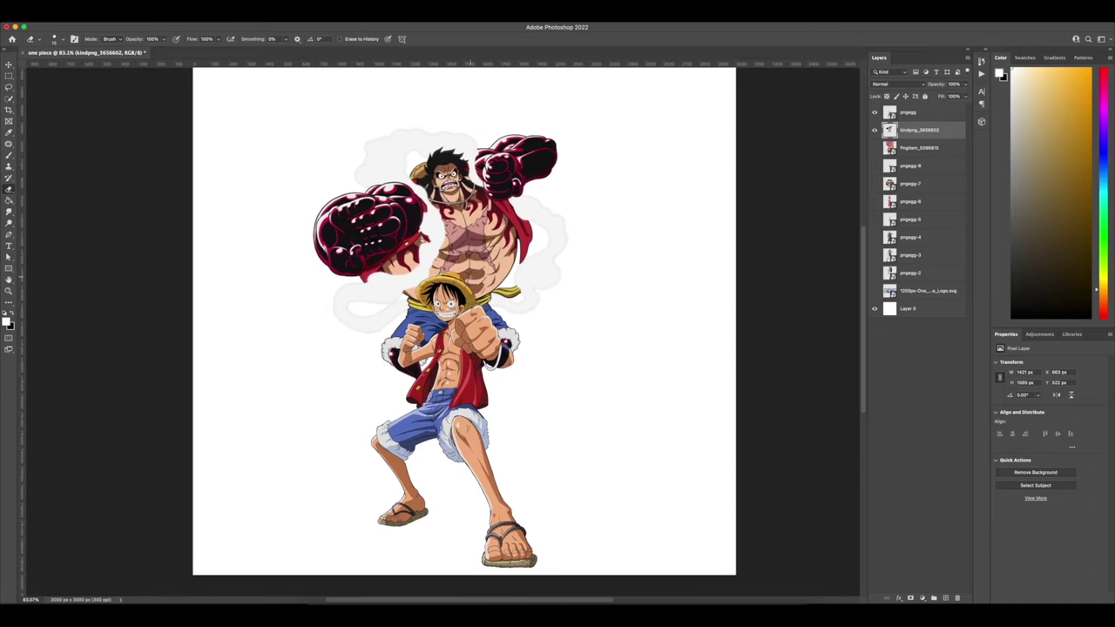
{"action": "scroll", "coordinate": [474, 270], "scroll_direction": "down", "scroll_amount": 5}
{"action": "scroll", "coordinate": [462, 266], "scroll_direction": "up", "scroll_amount": 2}
{"action": "scroll", "coordinate": [417, 336], "scroll_direction": "up", "scroll_amount": 2}
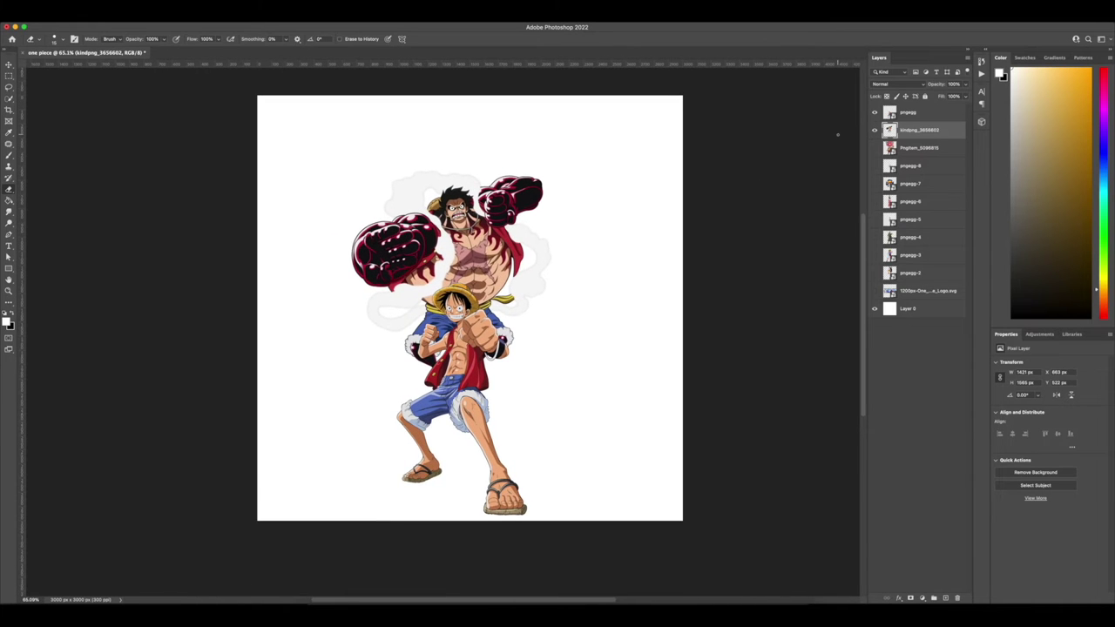
{"action": "left_click", "coordinate": [875, 130]}
{"action": "left_click", "coordinate": [875, 130]}
{"action": "left_click", "coordinate": [908, 112], "text": "shift"}
{"action": "key", "text": "super+g"}
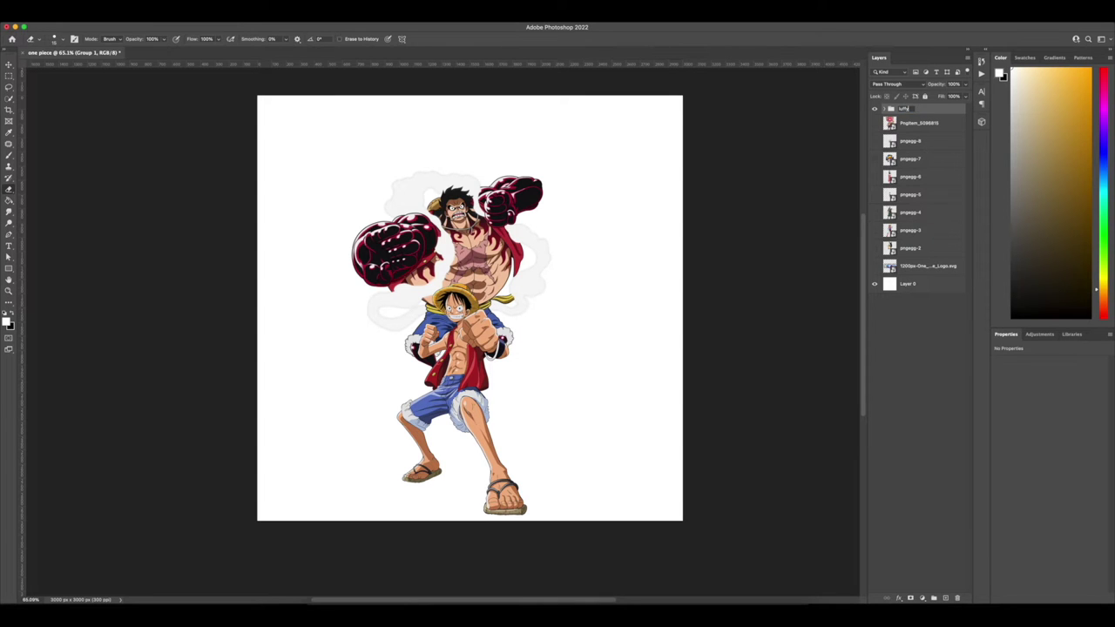
Show the PngItem_5096815 Chopper layer together with the luffy group and scale Chopper down beside Luffy's front leg.
{"action": "left_click", "coordinate": [875, 109]}
{"action": "left_click", "coordinate": [874, 124]}
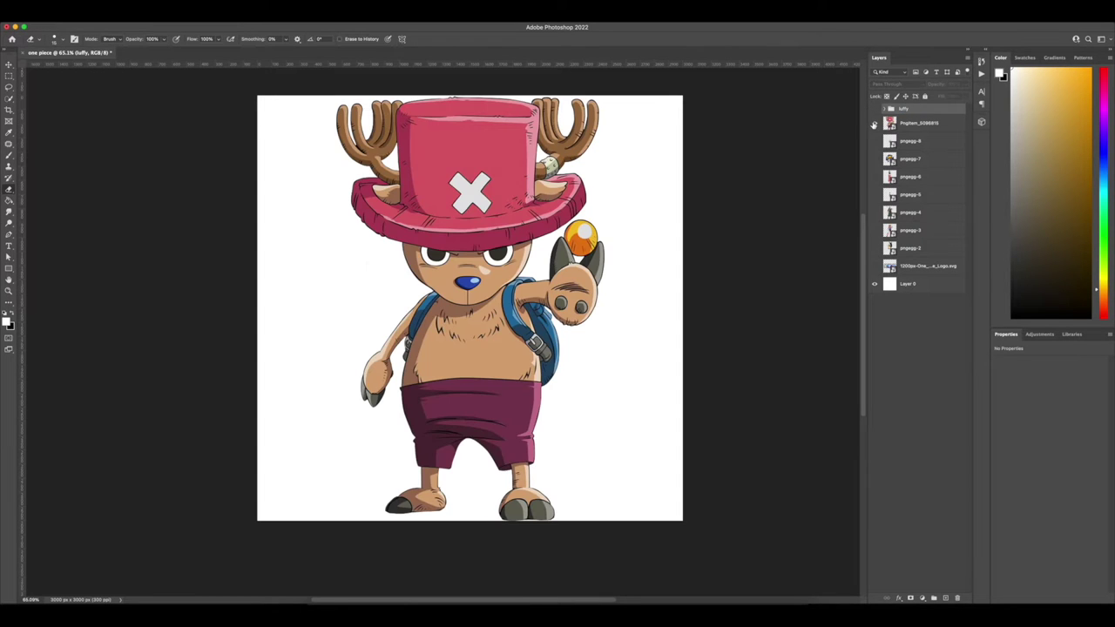
{"action": "left_click", "coordinate": [875, 123]}
{"action": "left_click", "coordinate": [875, 108]}
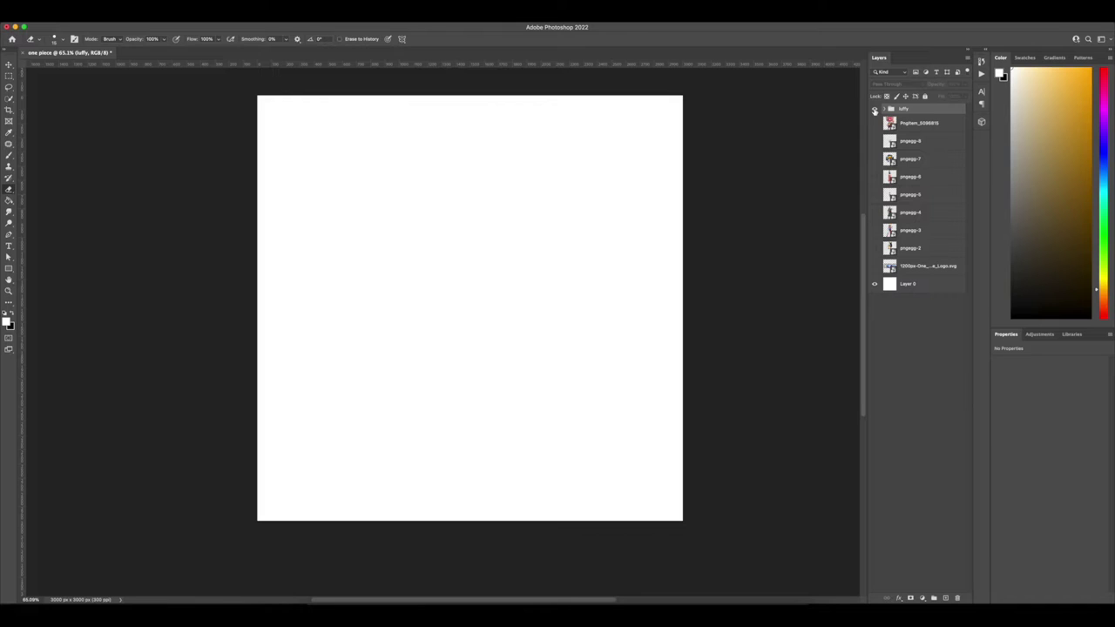
{"action": "left_click", "coordinate": [908, 123]}
{"action": "left_click", "coordinate": [875, 123]}
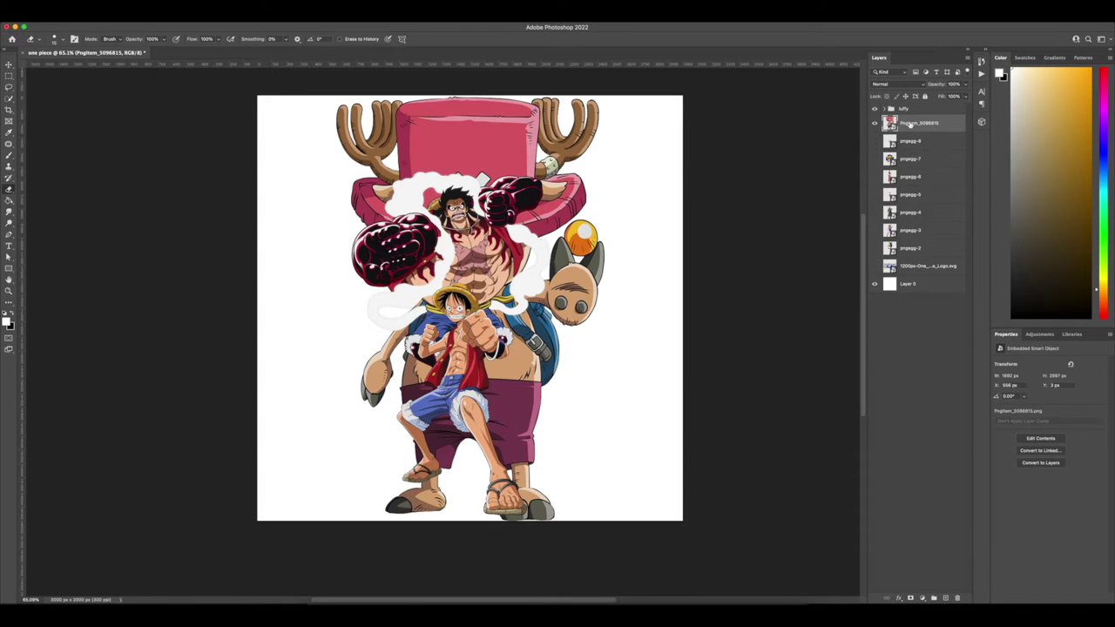
{"action": "key", "text": "ctrl+t"}
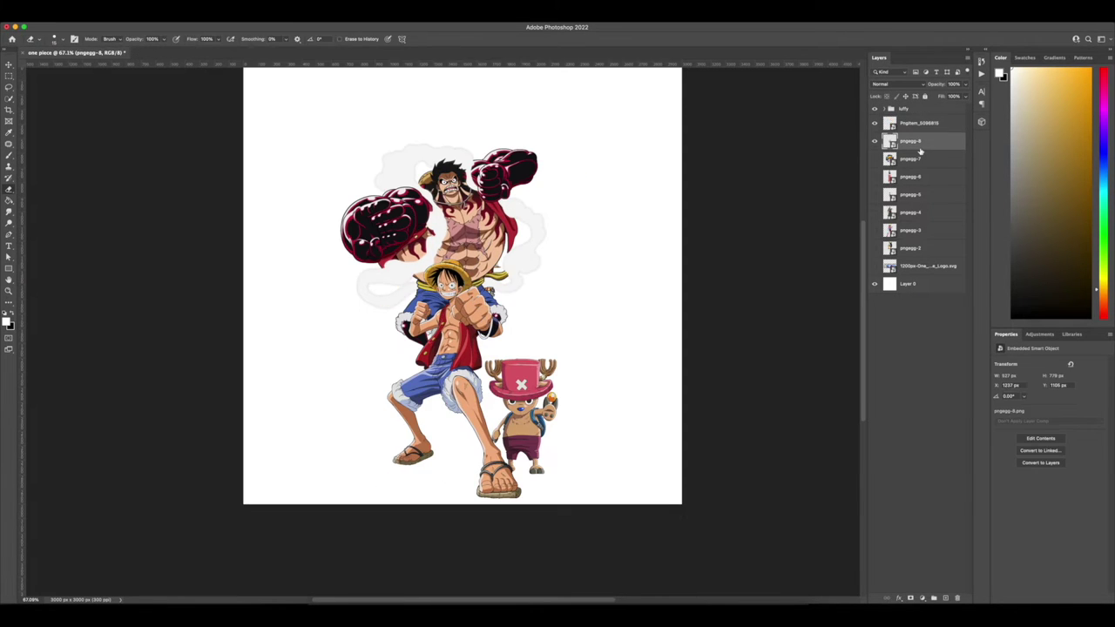
Hide the pngegg-8 ship layer and move it to the bottom of the layer stack, below Layer 0.
{"action": "left_click", "coordinate": [911, 140]}
{"action": "left_click", "coordinate": [875, 141]}
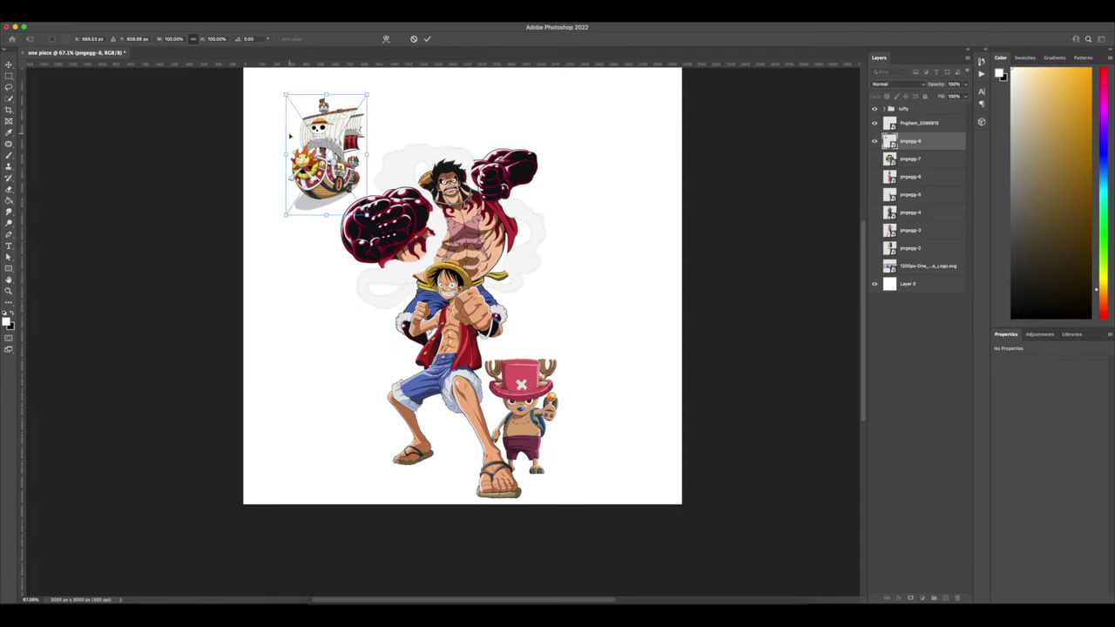
{"action": "left_click", "coordinate": [875, 140]}
{"action": "left_click_drag", "start_coordinate": [910, 140], "coordinate": [910, 291]}
{"action": "left_click", "coordinate": [874, 159]}
{"action": "left_click", "coordinate": [875, 159]}
Extend the canvas downward to 3000 x 3513 px by cropping and stretch the white Layer 0 over the added area.
{"action": "scroll", "coordinate": [598, 211], "scroll_direction": "down", "scroll_amount": 4}
{"action": "scroll", "coordinate": [592, 227], "scroll_direction": "left", "scroll_amount": 2}
{"action": "key", "text": "c"}
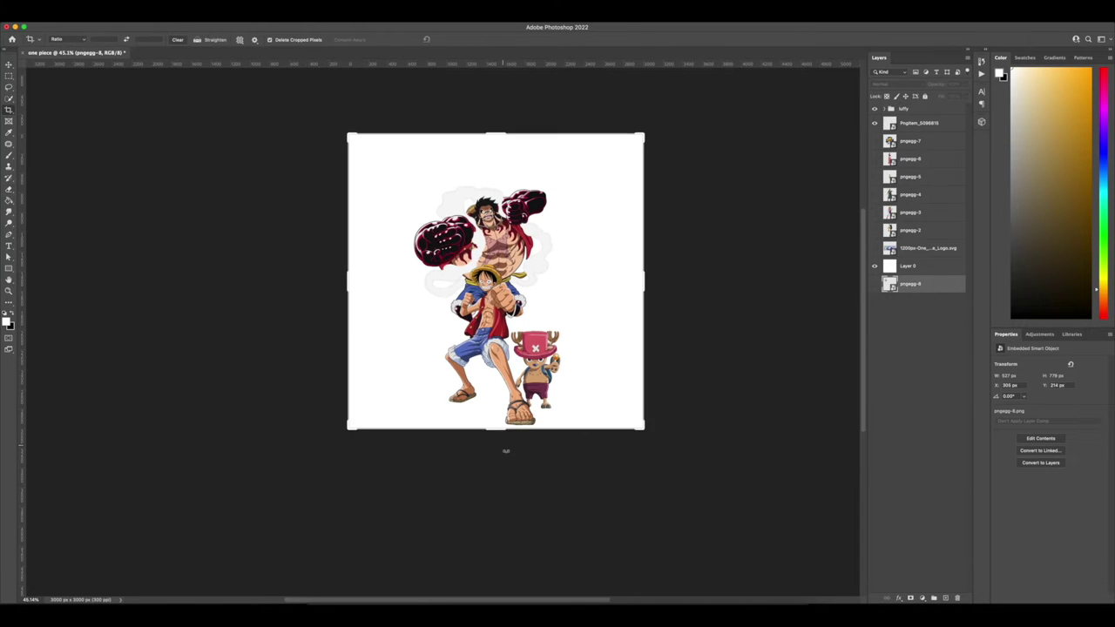
{"action": "left_click_drag", "start_coordinate": [501, 428], "coordinate": [497, 529]}
{"action": "key", "text": "Return"}
{"action": "scroll", "coordinate": [445, 331], "scroll_direction": "up", "scroll_amount": 2}
{"action": "left_click", "coordinate": [906, 267]}
{"action": "key", "text": "super+t"}
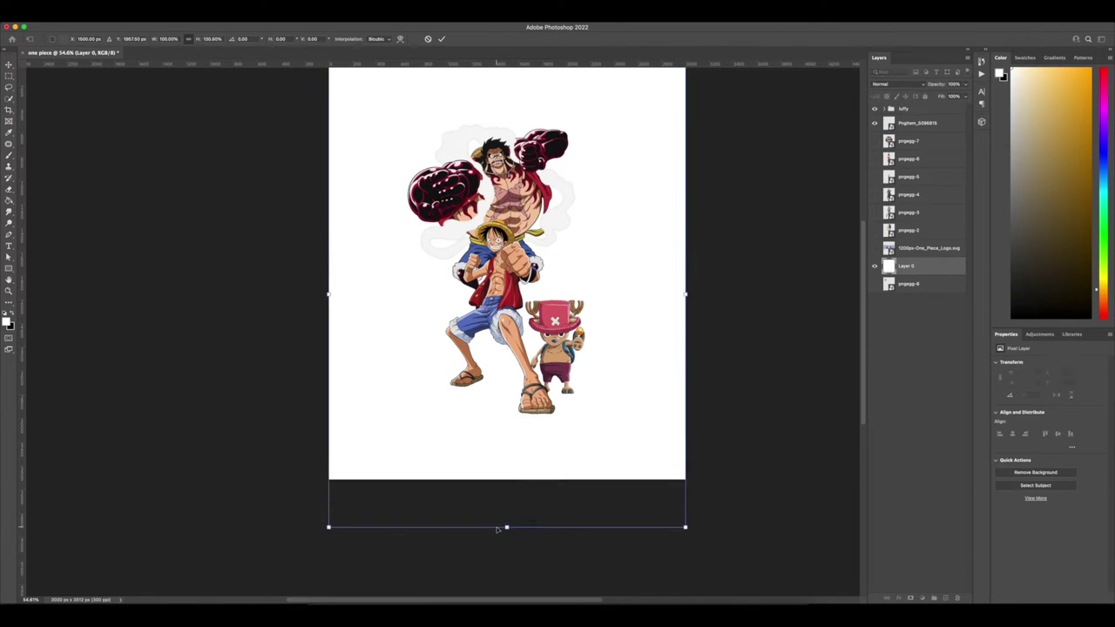
{"action": "key", "text": "Return"}
Move the luffy group and the Chopper layer down together toward the lower edge of the canvas.
{"action": "left_click", "coordinate": [906, 109]}
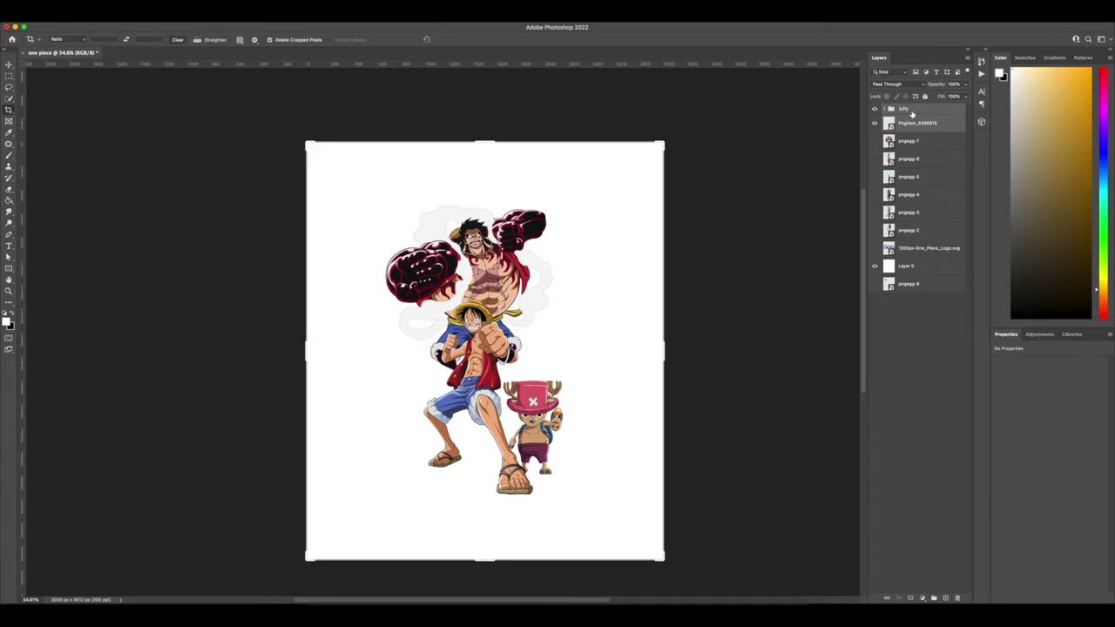
{"action": "key", "text": "m"}
{"action": "key", "text": "super+t"}
{"action": "left_click_drag", "start_coordinate": [520, 289], "coordinate": [520, 338]}
{"action": "key", "text": "Return"}
Show pngegg-5 below the luffy group, enlarge Nami to about 1620 px tall, flip her horizontally and place her above Luffy.
{"action": "left_click", "coordinate": [909, 177]}
{"action": "left_click", "coordinate": [875, 178]}
{"action": "left_click_drag", "start_coordinate": [908, 177], "coordinate": [907, 117]}
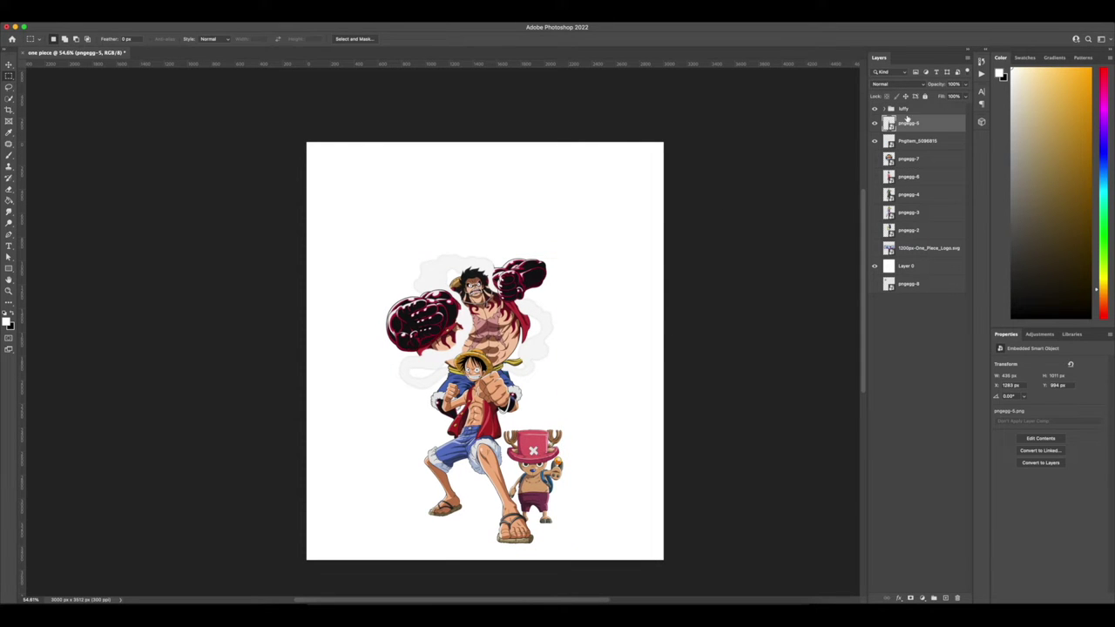
{"action": "key", "text": "super+t"}
{"action": "left_click_drag", "start_coordinate": [506, 321], "coordinate": [545, 253]}
{"action": "left_click_drag", "start_coordinate": [533, 260], "coordinate": [543, 357]}
{"action": "right_click", "coordinate": [527, 362]}
{"action": "left_click", "coordinate": [549, 553]}
{"action": "left_click_drag", "start_coordinate": [519, 405], "coordinate": [502, 279]}
{"action": "key", "text": "Return"}
Stack pngegg-5 and the visible pngegg-6 below the Chopper layer, and scale Robin to about 1438 px tall behind Luffy's back leg.
{"action": "left_click", "coordinate": [875, 177]}
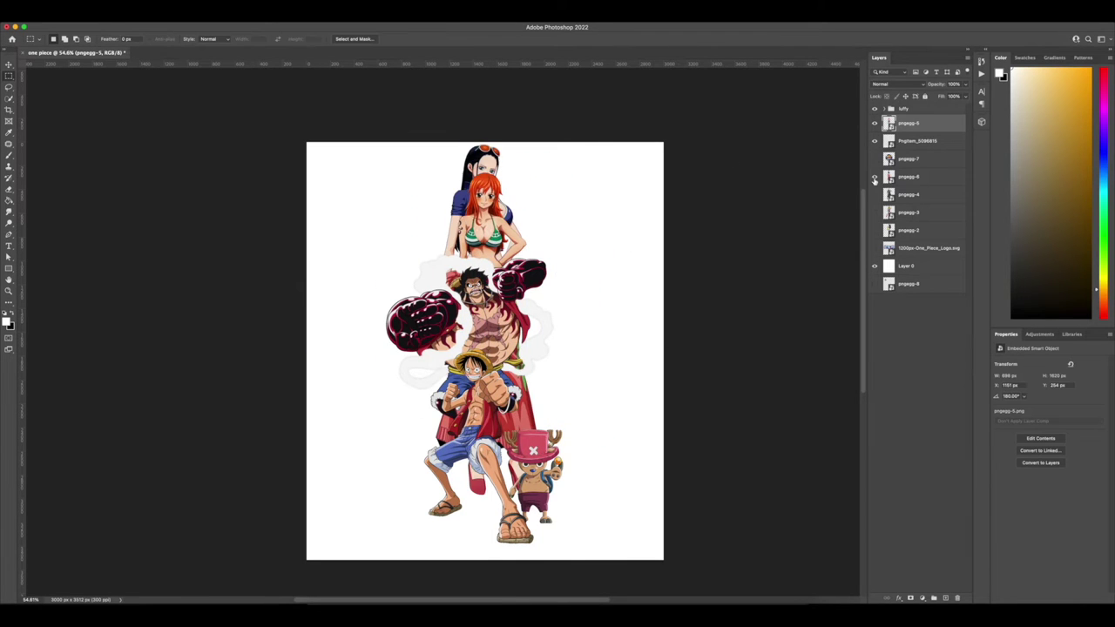
{"action": "left_click_drag", "start_coordinate": [906, 123], "coordinate": [904, 153]}
{"action": "key", "text": "super+t"}
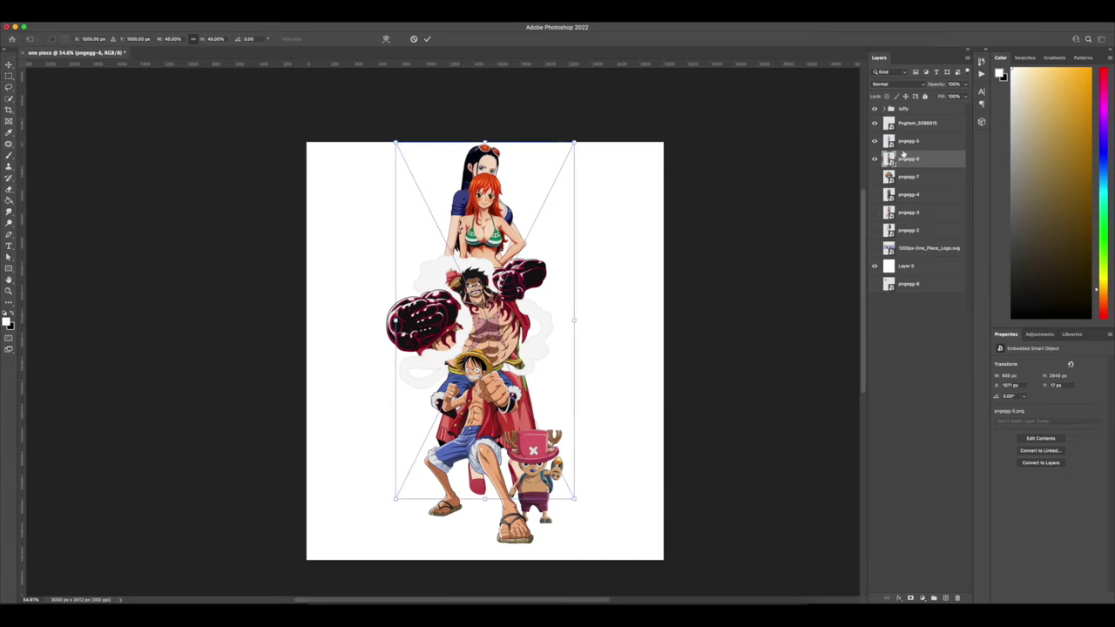
{"action": "left_click_drag", "start_coordinate": [515, 333], "coordinate": [409, 371]}
{"action": "left_click_drag", "start_coordinate": [468, 179], "coordinate": [384, 363]}
{"action": "left_click_drag", "start_coordinate": [351, 406], "coordinate": [407, 386]}
{"action": "key", "text": "Return"}
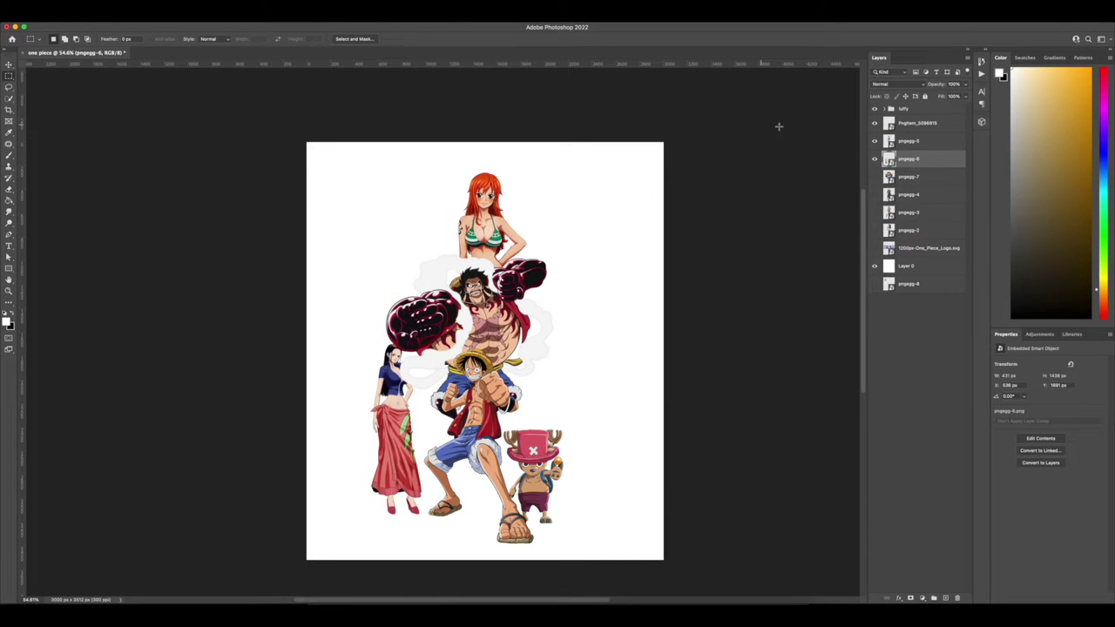
{"action": "left_click_drag", "start_coordinate": [907, 160], "coordinate": [903, 111]}
{"action": "key", "text": "super+t"}
{"action": "left_click_drag", "start_coordinate": [555, 253], "coordinate": [574, 224]}
{"action": "key", "text": "super+z"}
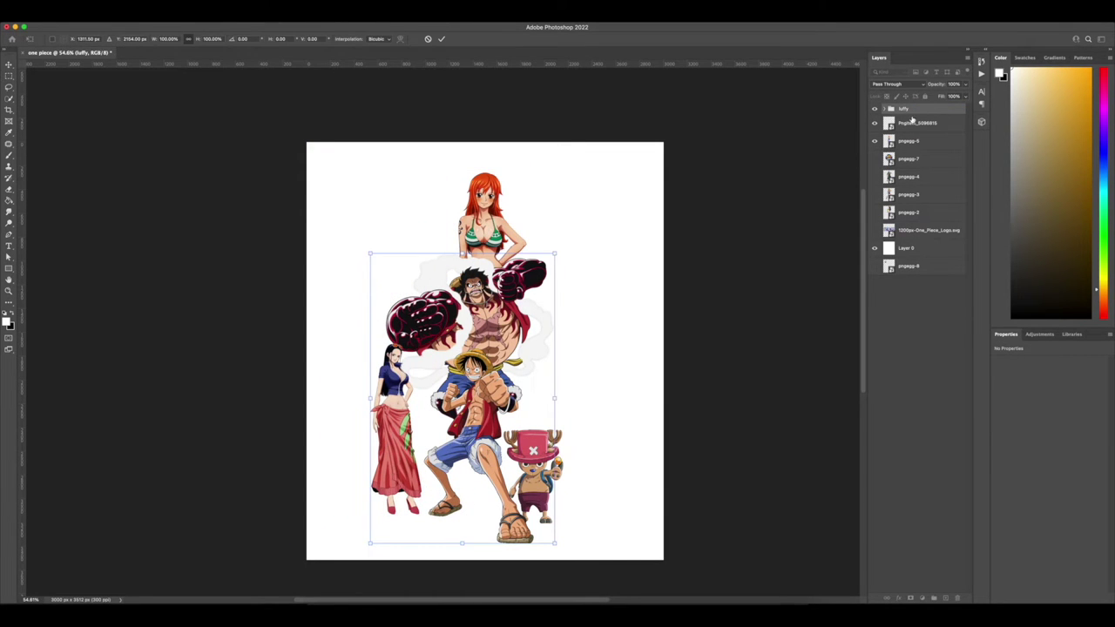
Move pngegg-6 above the luffy group, flip Robin horizontally and place her at about 1604 px tall on Luffy's other side, over Chopper.
{"action": "left_click", "coordinate": [911, 124]}
{"action": "left_click", "coordinate": [885, 109]}
{"action": "left_click_drag", "start_coordinate": [903, 123], "coordinate": [897, 104]}
{"action": "left_click", "coordinate": [885, 127]}
{"action": "key", "text": "ctrl+t"}
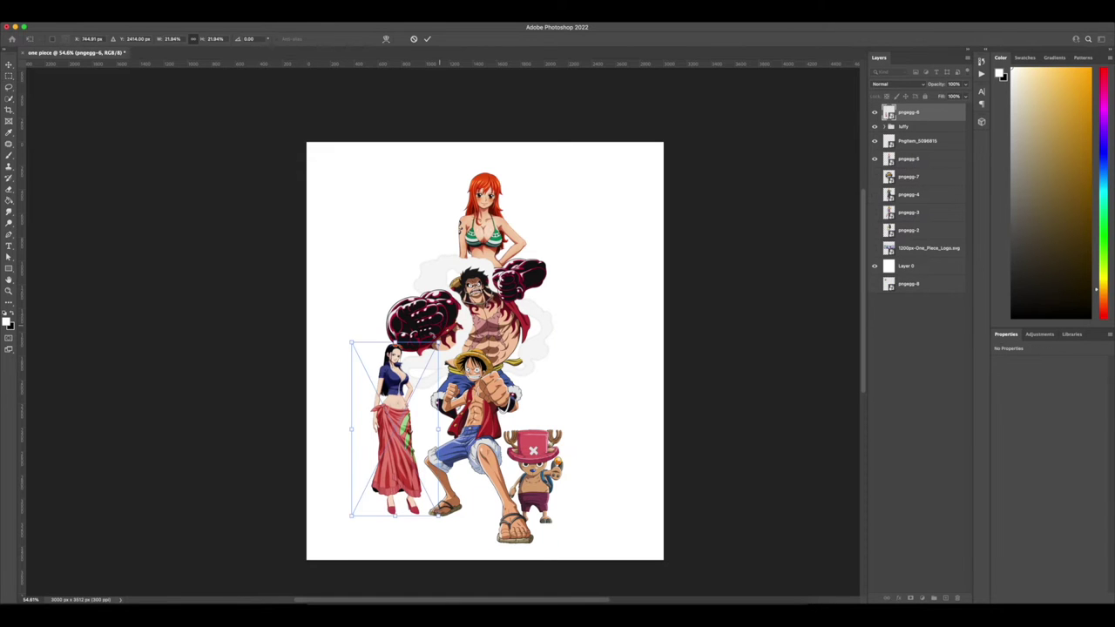
{"action": "left_click_drag", "start_coordinate": [396, 419], "coordinate": [536, 373]}
{"action": "right_click", "coordinate": [533, 373]}
{"action": "left_click", "coordinate": [551, 561]}
{"action": "left_click_drag", "start_coordinate": [539, 419], "coordinate": [530, 415]}
{"action": "key", "text": "Return"}
Place pngegg-6 between pngegg and kindpng_3656602 in the luffy group and nudge Robin slightly down.
{"action": "left_click", "coordinate": [885, 126]}
{"action": "left_click_drag", "start_coordinate": [911, 112], "coordinate": [913, 150]}
{"action": "scroll", "coordinate": [602, 354], "scroll_direction": "up", "scroll_amount": 4}
{"action": "scroll", "coordinate": [602, 355], "scroll_direction": "down", "scroll_amount": 5}
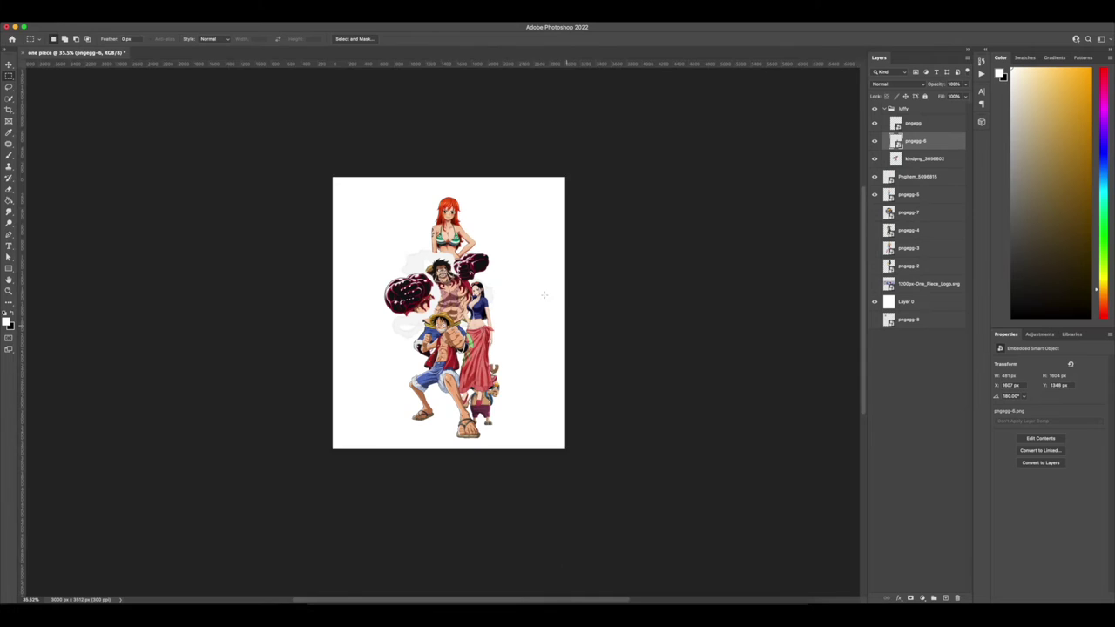
{"action": "scroll", "coordinate": [545, 294], "scroll_direction": "up", "scroll_amount": 1}
{"action": "key", "text": "super+t"}
{"action": "left_click_drag", "start_coordinate": [488, 344], "coordinate": [488, 348]}
{"action": "key", "text": "Return"}
Move pngegg-6 out of the luffy group, directly below kindpng_3656602, and nudge Robin a little lower.
{"action": "left_click_drag", "start_coordinate": [908, 141], "coordinate": [908, 166]}
{"action": "scroll", "coordinate": [518, 327], "scroll_direction": "up", "scroll_amount": 5}
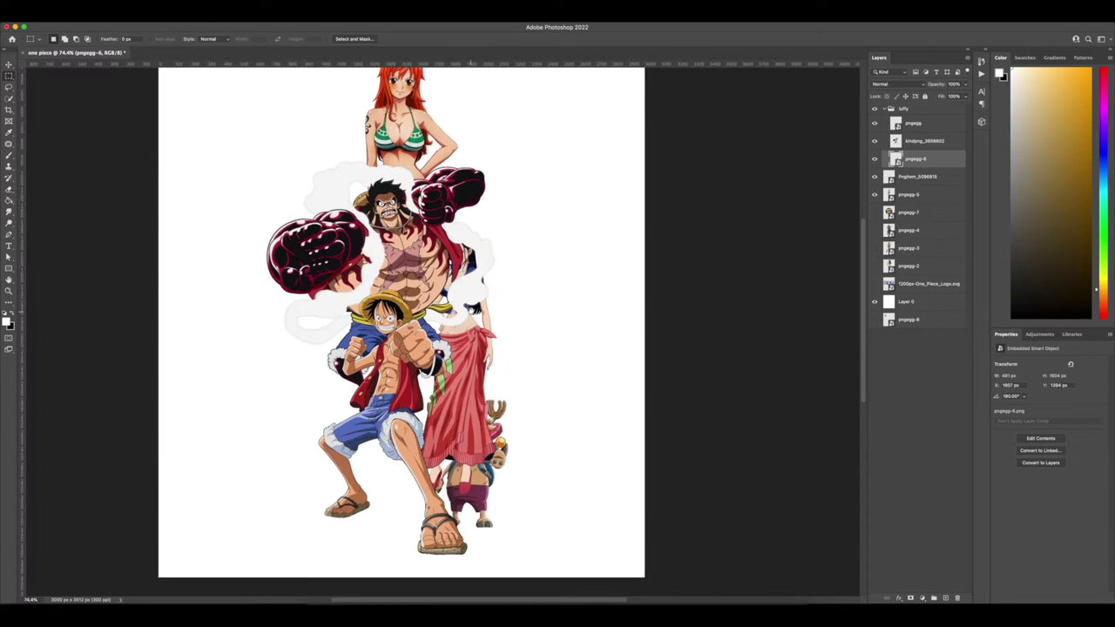
{"action": "scroll", "coordinate": [520, 192], "scroll_direction": "down", "scroll_amount": 3}
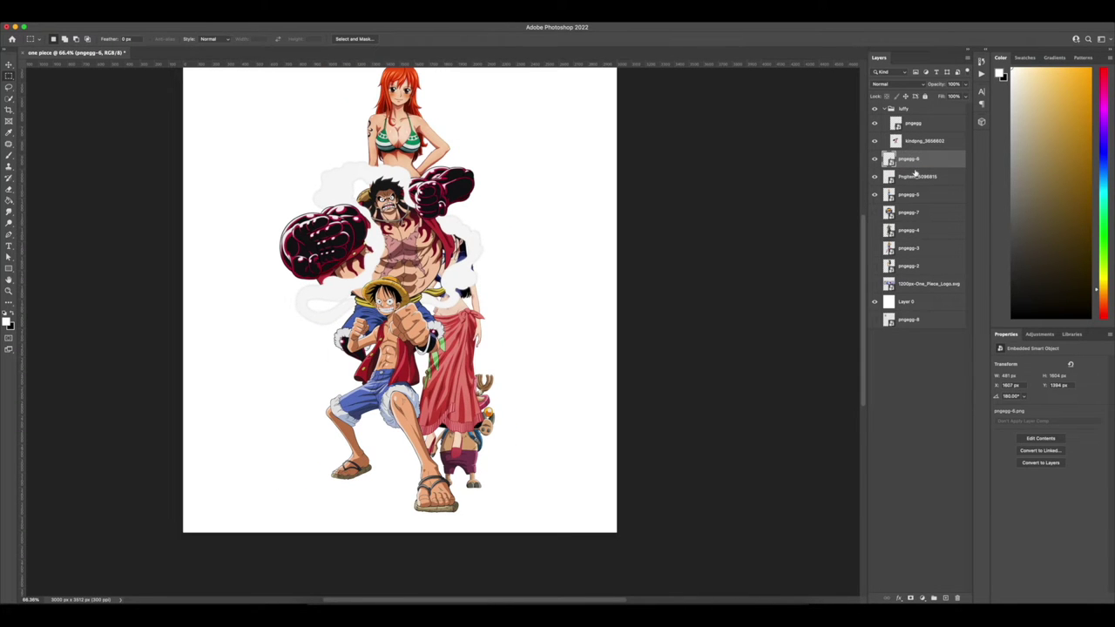
{"action": "key", "text": "ctrl+t"}
{"action": "mouse_move", "coordinate": [470, 335]}
{"action": "left_mouse_down"}
{"action": "mouse_move", "coordinate": [492, 331]}
{"action": "mouse_move", "coordinate": [344, 331]}
{"action": "mouse_move", "coordinate": [471, 323]}
{"action": "mouse_move", "coordinate": [462, 344]}
{"action": "left_mouse_up"}
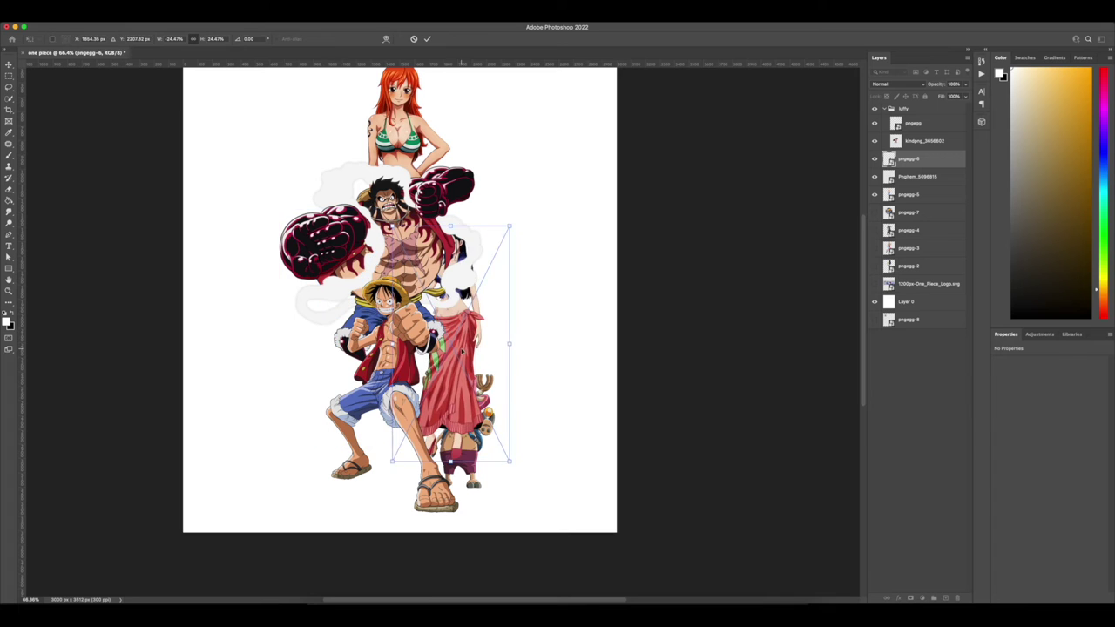
{"action": "key", "text": "Return"}
Try to mask the kindpng_3656602 layer with an inverted Quick Selection made on the pngegg-6 layer.
{"action": "left_click", "coordinate": [9, 99]}
{"action": "left_click_drag", "start_coordinate": [450, 253], "coordinate": [455, 305]}
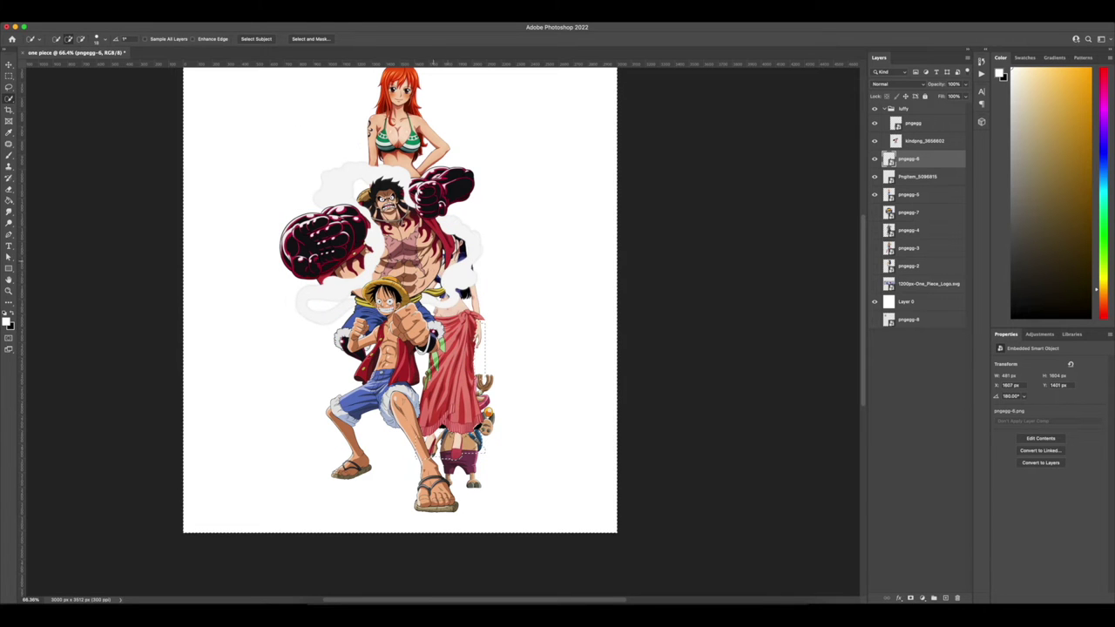
{"action": "key", "text": "super+shift+i"}
{"action": "scroll", "coordinate": [449, 240], "scroll_direction": "up", "scroll_amount": 5}
{"action": "left_click", "coordinate": [923, 141]}
{"action": "scroll", "coordinate": [456, 318], "scroll_direction": "up", "scroll_amount": 3}
{"action": "key", "text": "b"}
{"action": "left_click", "coordinate": [910, 599]}
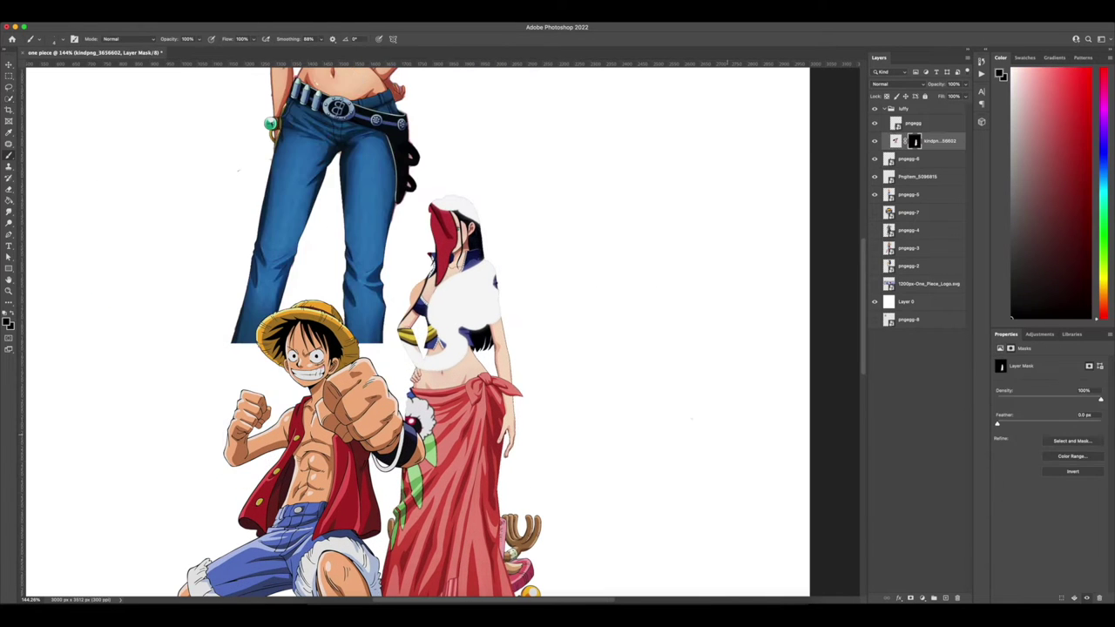
{"action": "scroll", "coordinate": [449, 329], "scroll_direction": "down", "scroll_amount": 5}
{"action": "key", "text": "super+z"}
Add a blank layer mask to the kindpng_3656602 layer and reselect the pngegg-6 layer.
{"action": "left_click", "coordinate": [910, 598]}
{"action": "left_click", "coordinate": [908, 160]}
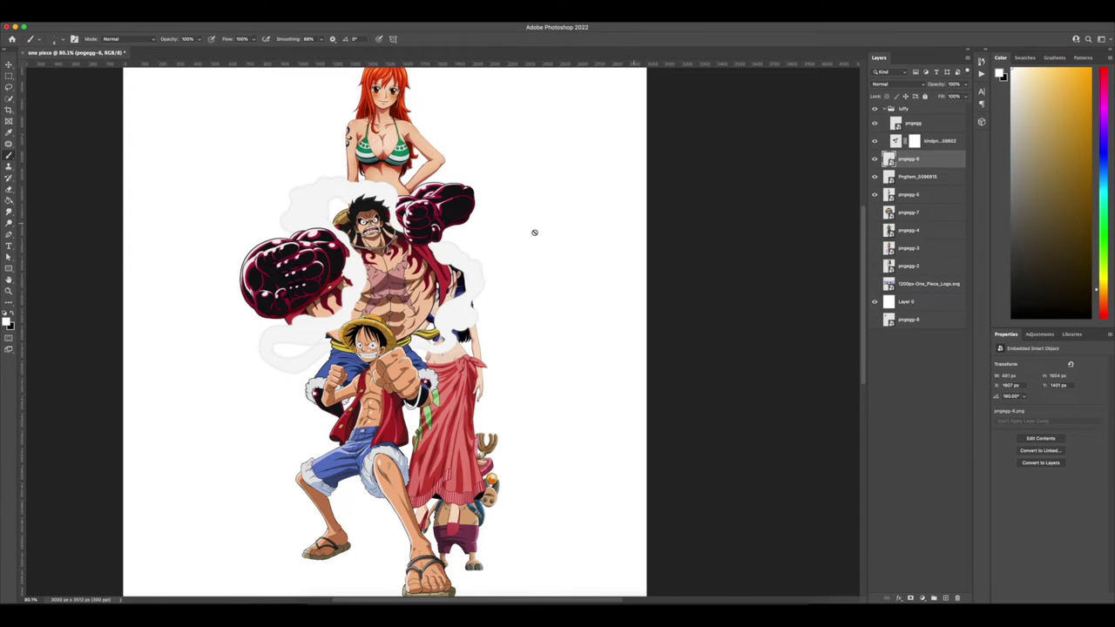
{"action": "scroll", "coordinate": [532, 232], "scroll_direction": "down", "scroll_amount": 1}
{"action": "left_click", "coordinate": [891, 177]}
{"action": "left_click", "coordinate": [876, 178]}
{"action": "left_click", "coordinate": [876, 178]}
{"action": "left_click", "coordinate": [911, 159]}
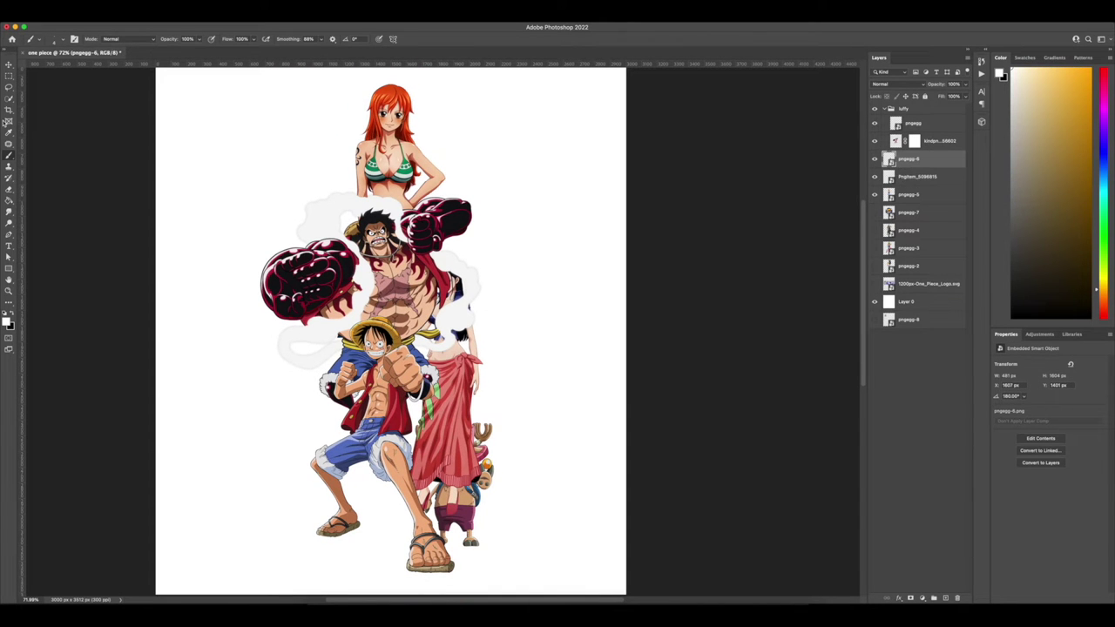
Select around Robin on the pngegg-6 layer with a larger Quick Selection brush and switch to the Brush tool.
{"action": "left_click", "coordinate": [9, 98]}
{"action": "left_click", "coordinate": [97, 40]}
{"action": "left_click", "coordinate": [428, 221]}
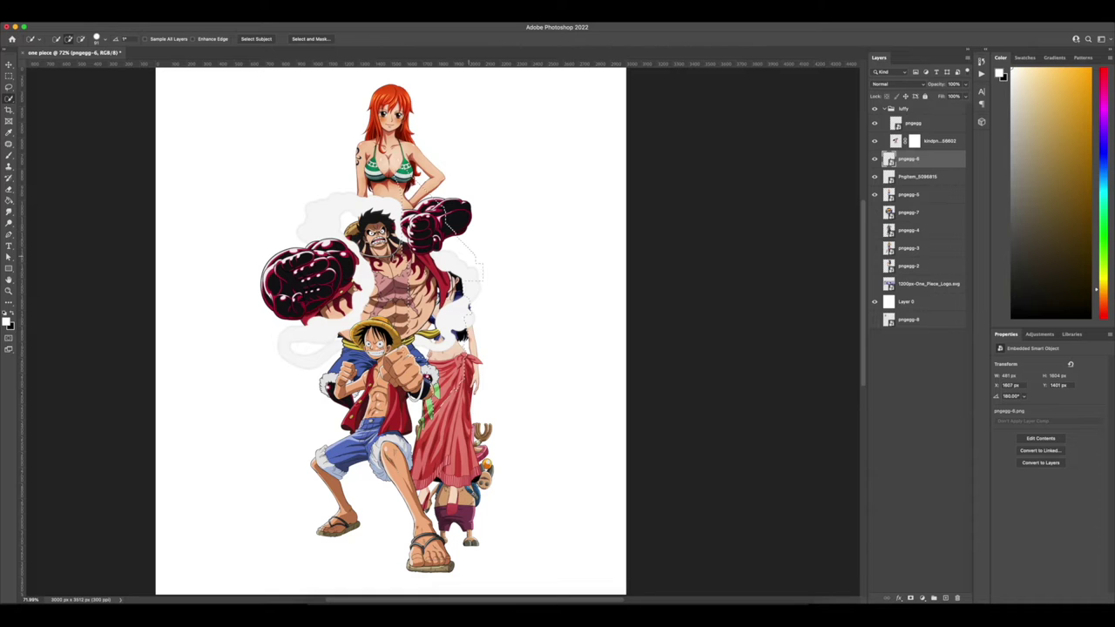
{"action": "left_click_drag", "start_coordinate": [463, 512], "coordinate": [426, 551]}
{"action": "key", "text": "b"}
{"action": "key", "text": "ctrl+plus"}
{"action": "key", "text": "ctrl+plus"}
{"action": "key", "text": "Escape"}
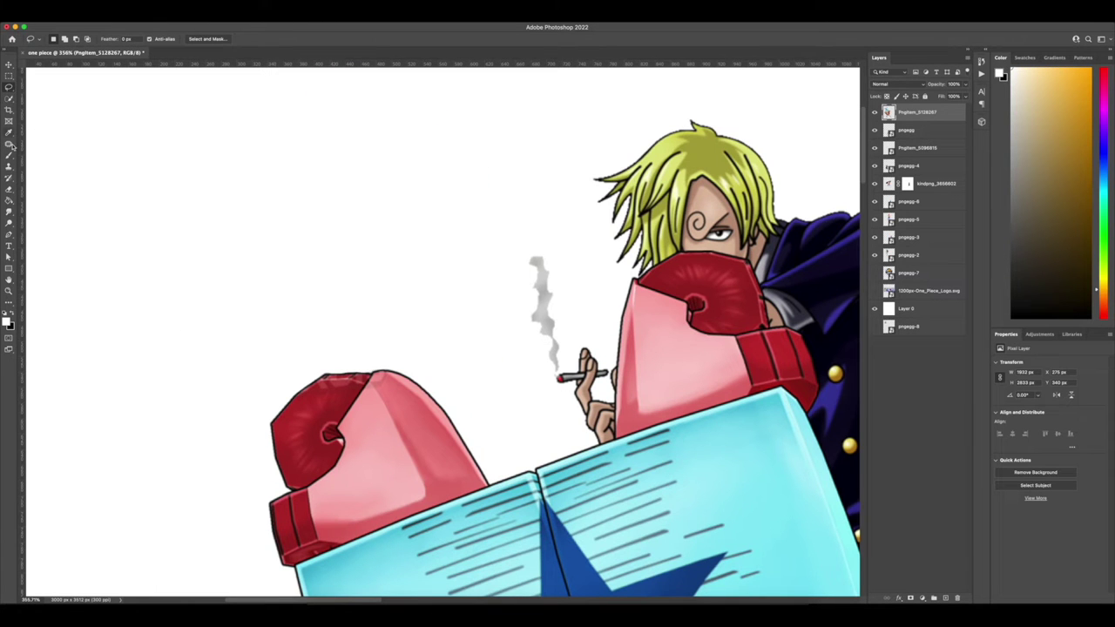
Repair the damaged upper edge of Franky's outer fist on the Pngitem_5128267 layer with the Patch tool.
{"action": "left_click", "coordinate": [11, 144]}
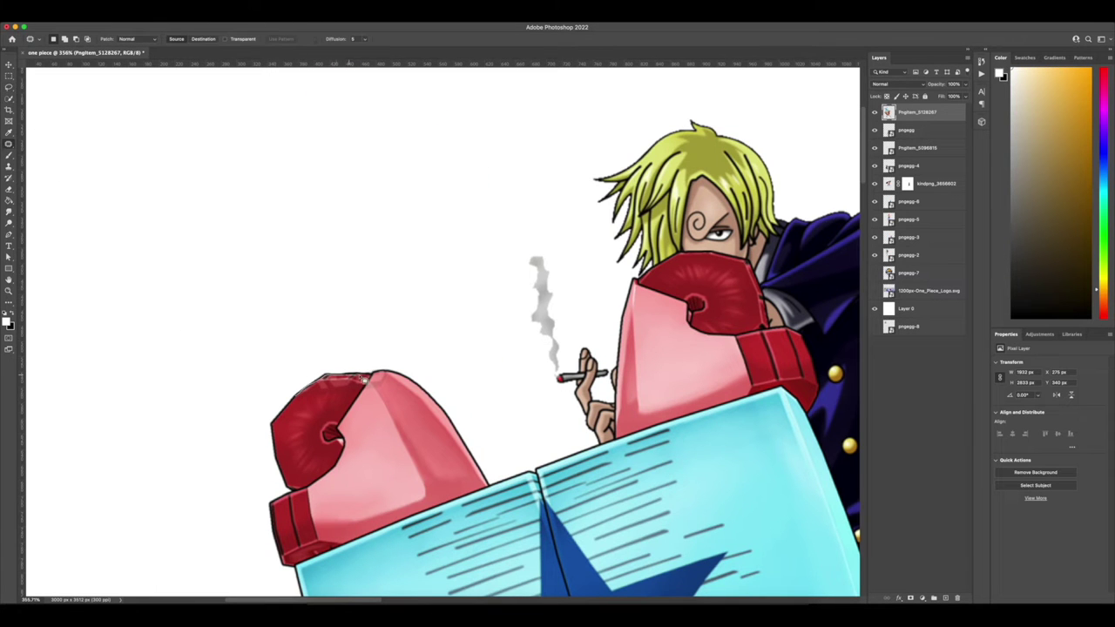
{"action": "left_click_drag", "start_coordinate": [365, 380], "coordinate": [304, 412]}
{"action": "scroll", "coordinate": [325, 413], "scroll_direction": "down", "scroll_amount": 1}
{"action": "mouse_move", "coordinate": [369, 372]}
{"action": "left_mouse_down"}
{"action": "mouse_move", "coordinate": [364, 386]}
{"action": "mouse_move", "coordinate": [329, 376]}
{"action": "mouse_move", "coordinate": [374, 384]}
{"action": "left_mouse_up"}
{"action": "key", "text": "ctrl+d"}
{"action": "key", "text": "ctrl+d"}
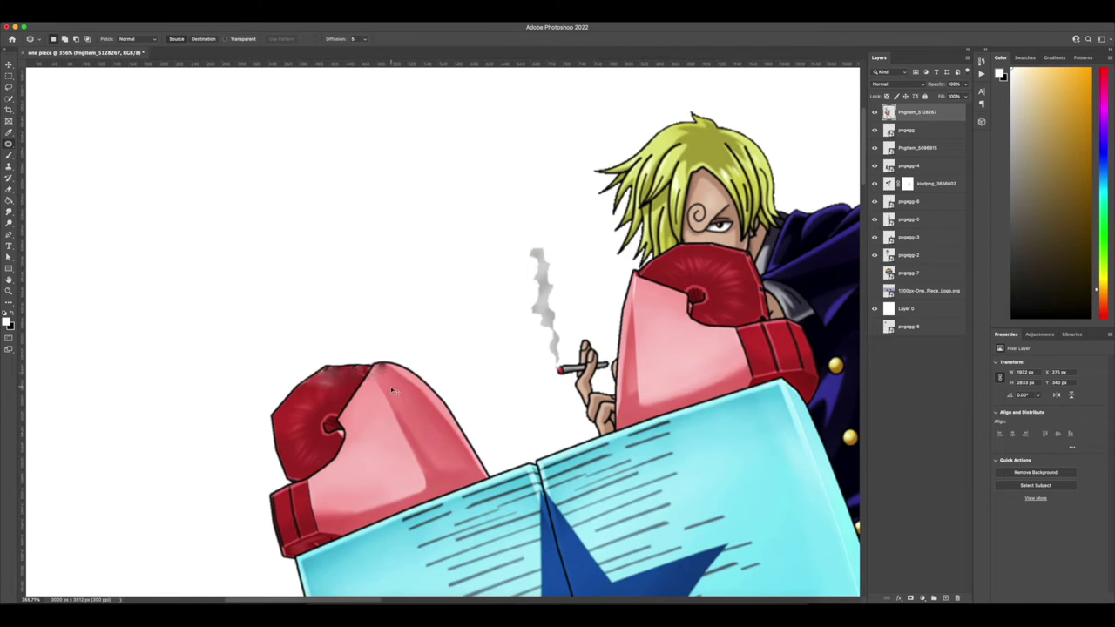
Move Pngitem_5128267 below pngegg-2, flip Franky horizontally, scale him to about 1607 px tall and place him behind Nami's right side.
{"action": "scroll", "coordinate": [395, 390], "scroll_direction": "down", "scroll_amount": 10}
{"action": "scroll", "coordinate": [411, 351], "scroll_direction": "right", "scroll_amount": 2}
{"action": "left_click_drag", "start_coordinate": [918, 112], "coordinate": [920, 263]}
{"action": "key", "text": "super+t"}
{"action": "left_click_drag", "start_coordinate": [493, 415], "coordinate": [561, 364]}
{"action": "right_click", "coordinate": [533, 351]}
{"action": "left_click", "coordinate": [554, 555]}
{"action": "left_click_drag", "start_coordinate": [594, 254], "coordinate": [531, 345]}
{"action": "left_click_drag", "start_coordinate": [488, 407], "coordinate": [504, 343]}
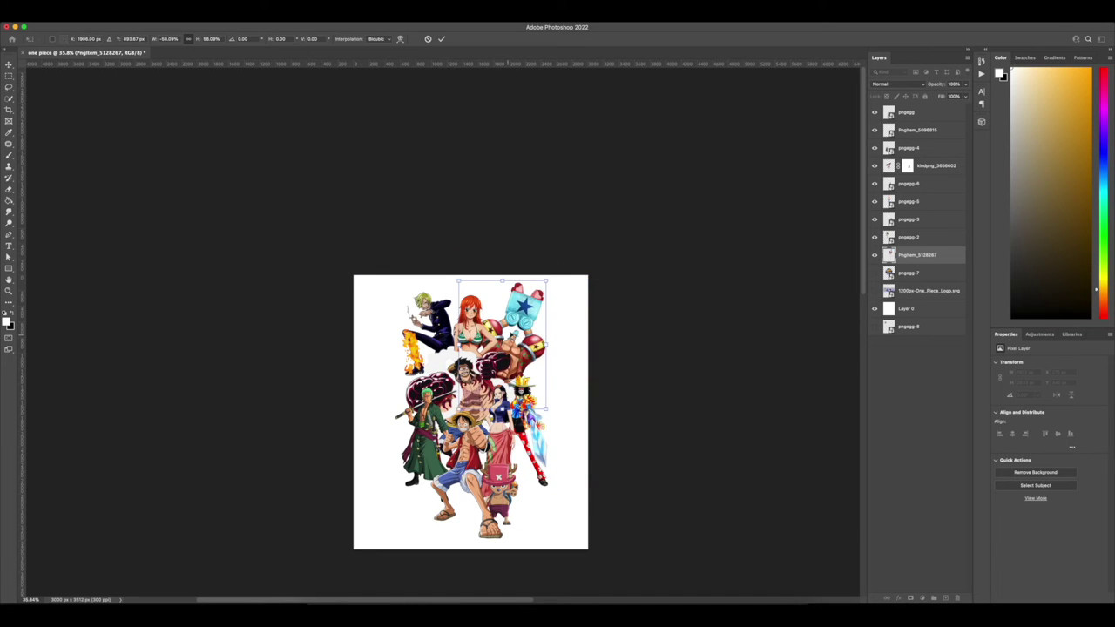
{"action": "key", "text": "Return"}
Shift Franky about 71 px to the right so he stands clearer of Nami.
{"action": "scroll", "coordinate": [431, 267], "scroll_direction": "up", "scroll_amount": 5}
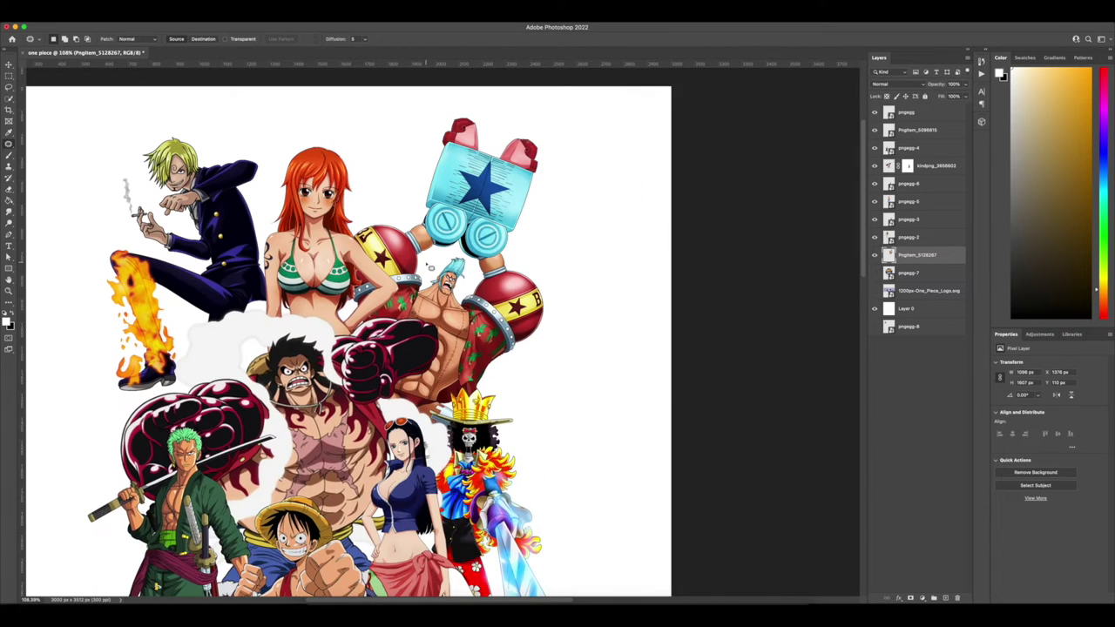
{"action": "scroll", "coordinate": [429, 266], "scroll_direction": "down", "scroll_amount": 5}
{"action": "scroll", "coordinate": [430, 266], "scroll_direction": "up", "scroll_amount": 6}
{"action": "key", "text": "ctrl+t"}
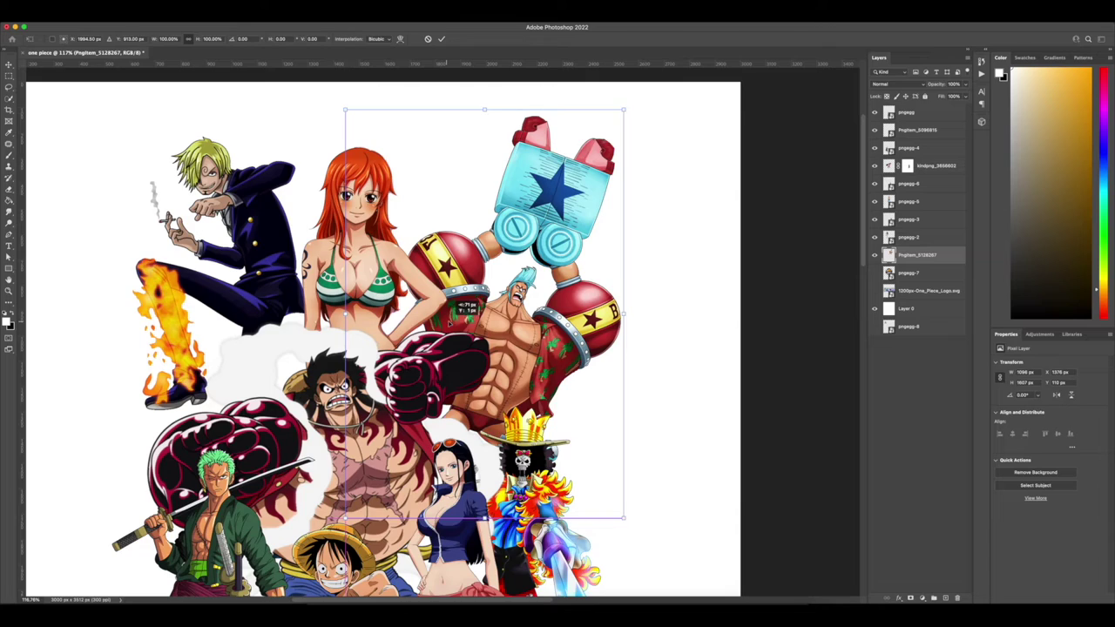
{"action": "key", "text": "Return"}
{"action": "mouse_move", "coordinate": [450, 323]}
{"action": "left_mouse_down"}
{"action": "mouse_move", "coordinate": [444, 316]}
{"action": "mouse_move", "coordinate": [533, 308]}
{"action": "mouse_move", "coordinate": [454, 338]}
{"action": "left_mouse_up"}
Fill the background Layer 0 with black using the Paint Bucket.
{"action": "scroll", "coordinate": [444, 327], "scroll_direction": "down", "scroll_amount": 5}
{"action": "key", "text": "g"}
{"action": "left_click", "coordinate": [897, 312]}
{"action": "left_click", "coordinate": [1013, 317]}
{"action": "left_click", "coordinate": [369, 427]}
{"action": "scroll", "coordinate": [641, 328], "scroll_direction": "down", "scroll_amount": 1}
Move all character layers from Pngitem_5128267 up to pngegg together slightly to the left.
{"action": "left_click", "coordinate": [917, 255]}
{"action": "left_click", "coordinate": [908, 112], "text": "shift"}
{"action": "key", "text": "ctrl+t"}
{"action": "key", "text": "Return"}
{"action": "scroll", "coordinate": [453, 336], "scroll_direction": "up", "scroll_amount": 6}
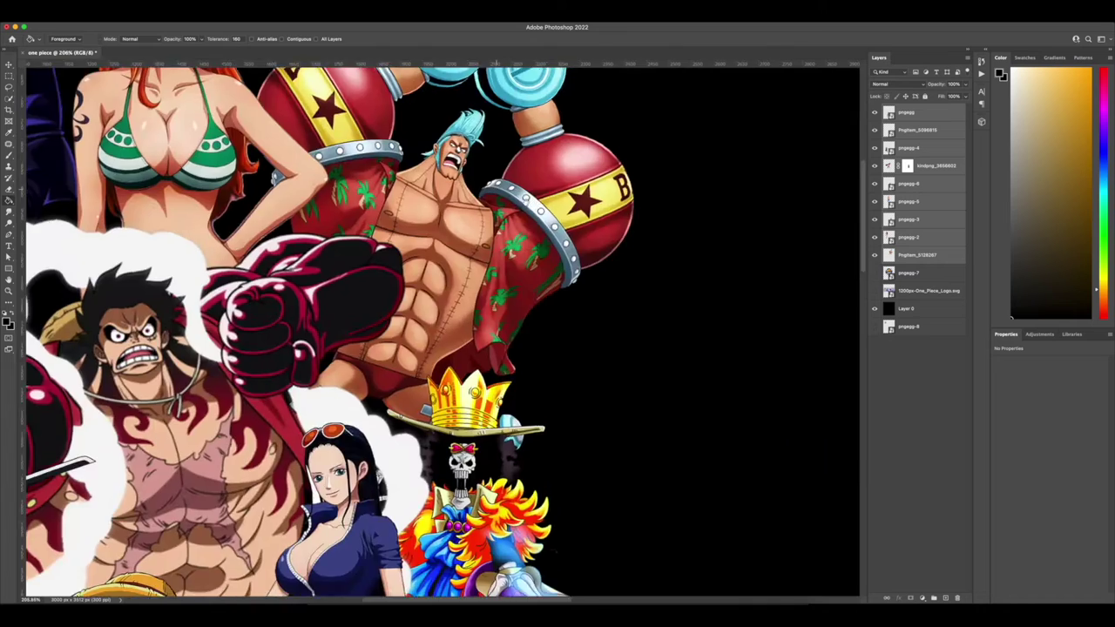
{"action": "scroll", "coordinate": [526, 200], "scroll_direction": "up", "scroll_amount": 5}
{"action": "scroll", "coordinate": [480, 304], "scroll_direction": "up", "scroll_amount": 6}
{"action": "key", "text": "l"}
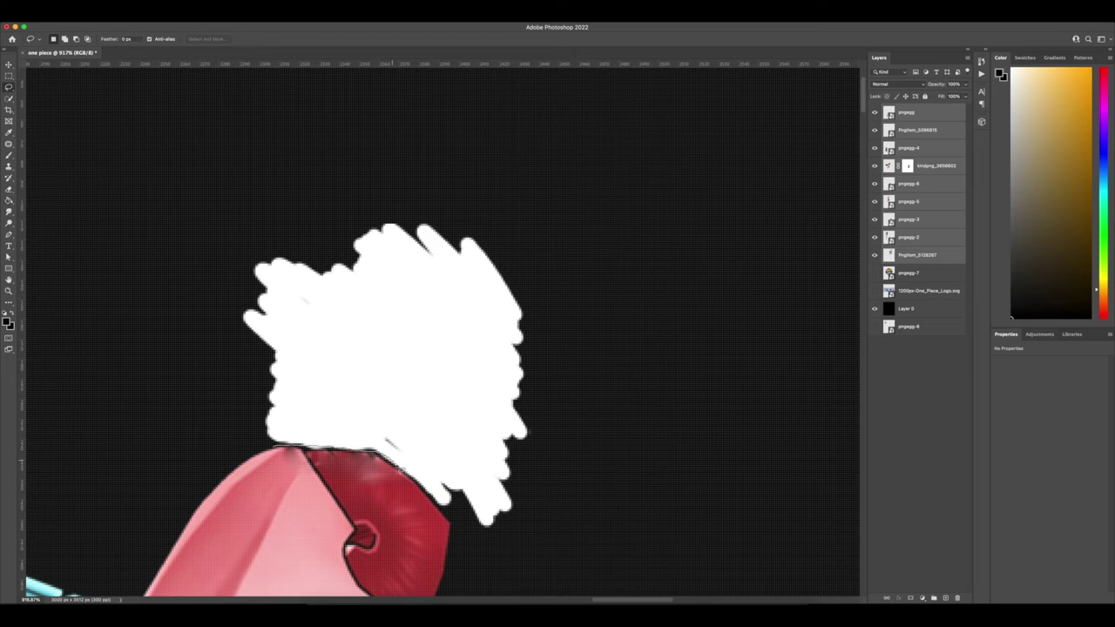
{"action": "mouse_move", "coordinate": [393, 460]}
{"action": "left_mouse_down"}
{"action": "mouse_move", "coordinate": [528, 212]}
{"action": "mouse_move", "coordinate": [249, 399]}
{"action": "mouse_move", "coordinate": [270, 443]}
{"action": "left_mouse_up"}
{"action": "key", "text": "b"}
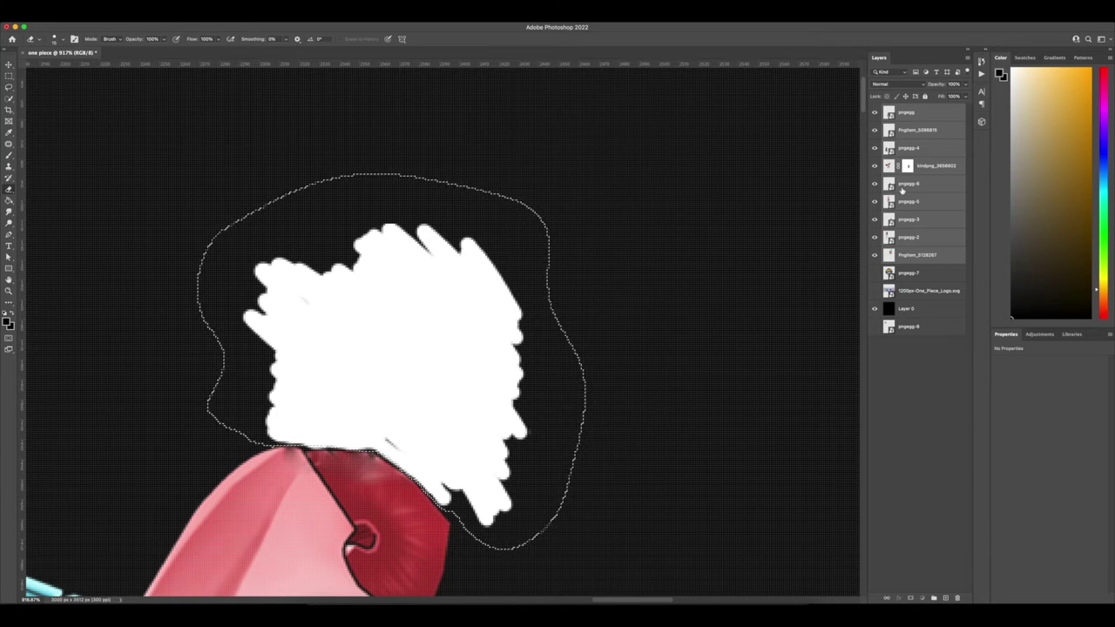
{"action": "key", "text": "ctrl+d"}
Lasso the white scribble above Franky's fist on the Pngitem_5128267 layer, erase it and clear the selection.
{"action": "left_click", "coordinate": [893, 256]}
{"action": "key", "text": "l"}
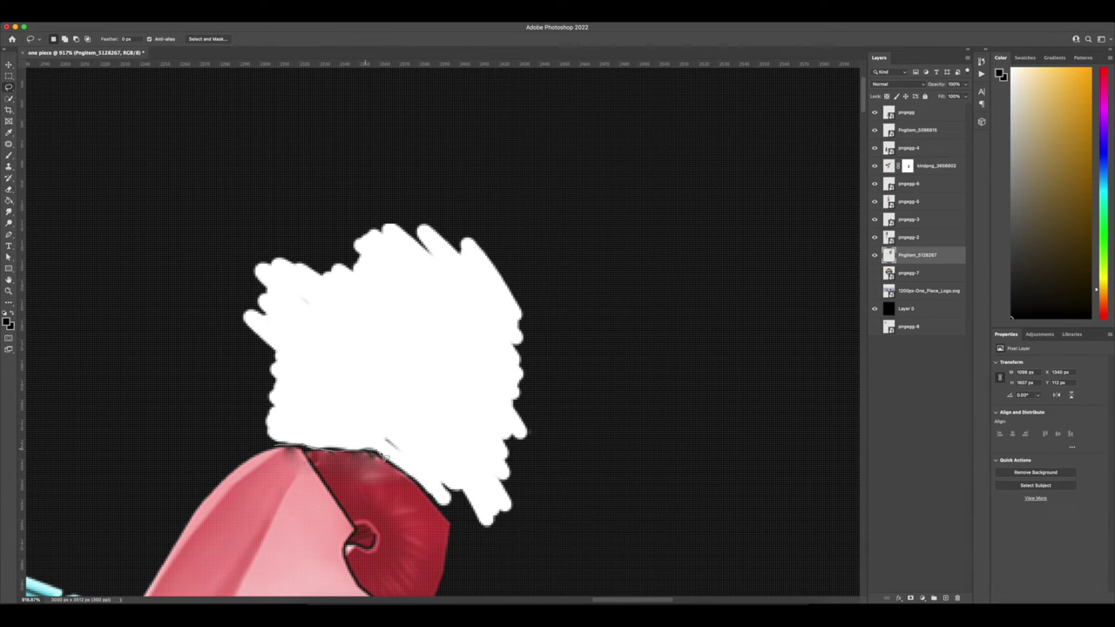
{"action": "mouse_move", "coordinate": [385, 457]}
{"action": "left_mouse_down"}
{"action": "mouse_move", "coordinate": [491, 197]}
{"action": "mouse_move", "coordinate": [239, 430]}
{"action": "left_mouse_up"}
{"action": "key", "text": "e"}
{"action": "mouse_move", "coordinate": [249, 328]}
{"action": "left_mouse_down"}
{"action": "mouse_move", "coordinate": [201, 378]}
{"action": "mouse_move", "coordinate": [287, 440]}
{"action": "mouse_move", "coordinate": [514, 364]}
{"action": "mouse_move", "coordinate": [490, 514]}
{"action": "left_mouse_up"}
{"action": "key", "text": "super+d"}
{"action": "scroll", "coordinate": [467, 331], "scroll_direction": "down", "scroll_amount": 15}
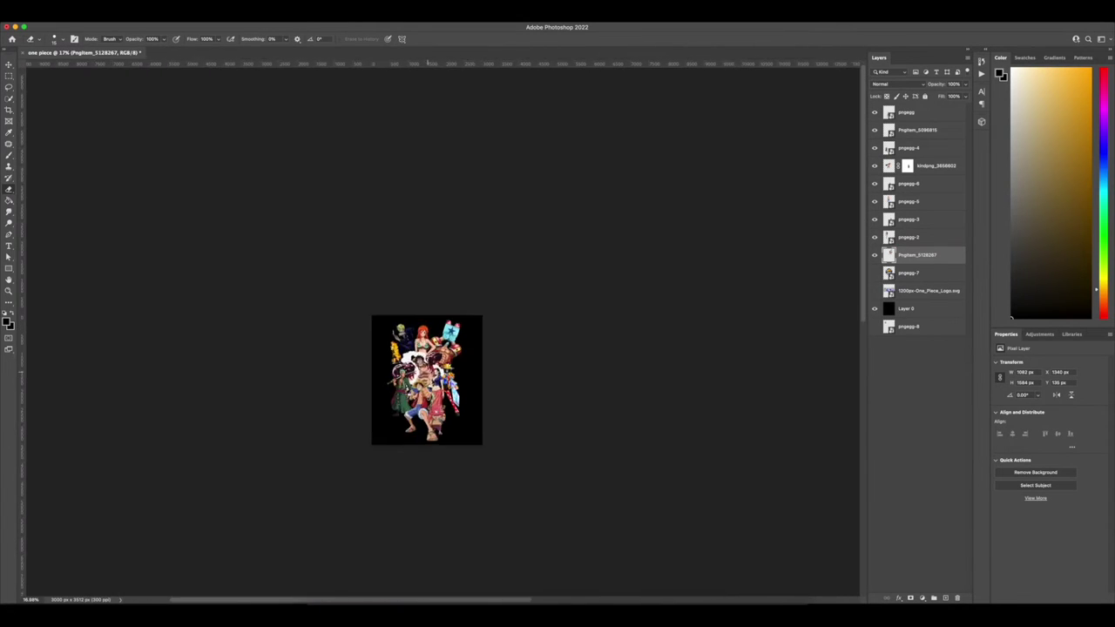
Check the composition on the black background and select the layers from Pngitem_5128267 up to pngegg.
{"action": "key", "text": "ctrl+plus"}
{"action": "key", "text": "ctrl+plus"}
{"action": "scroll", "coordinate": [396, 362], "scroll_direction": "up", "scroll_amount": 5}
{"action": "scroll", "coordinate": [395, 361], "scroll_direction": "down", "scroll_amount": 4}
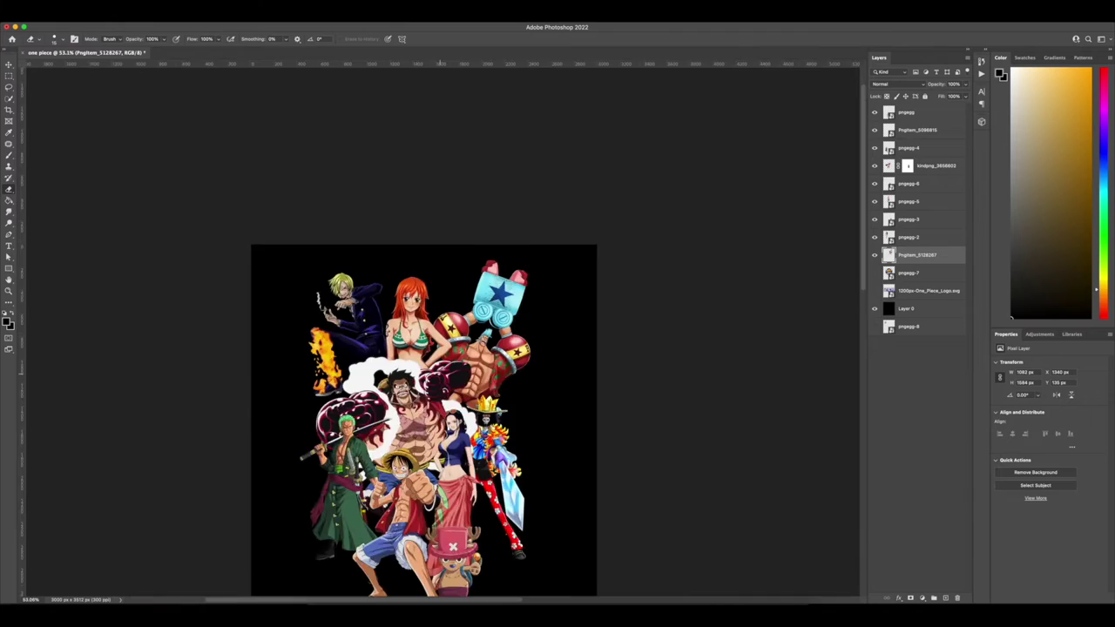
{"action": "scroll", "coordinate": [394, 305], "scroll_direction": "up", "scroll_amount": 5}
{"action": "scroll", "coordinate": [394, 256], "scroll_direction": "down", "scroll_amount": 5}
{"action": "left_click", "coordinate": [908, 113], "text": "shift"}
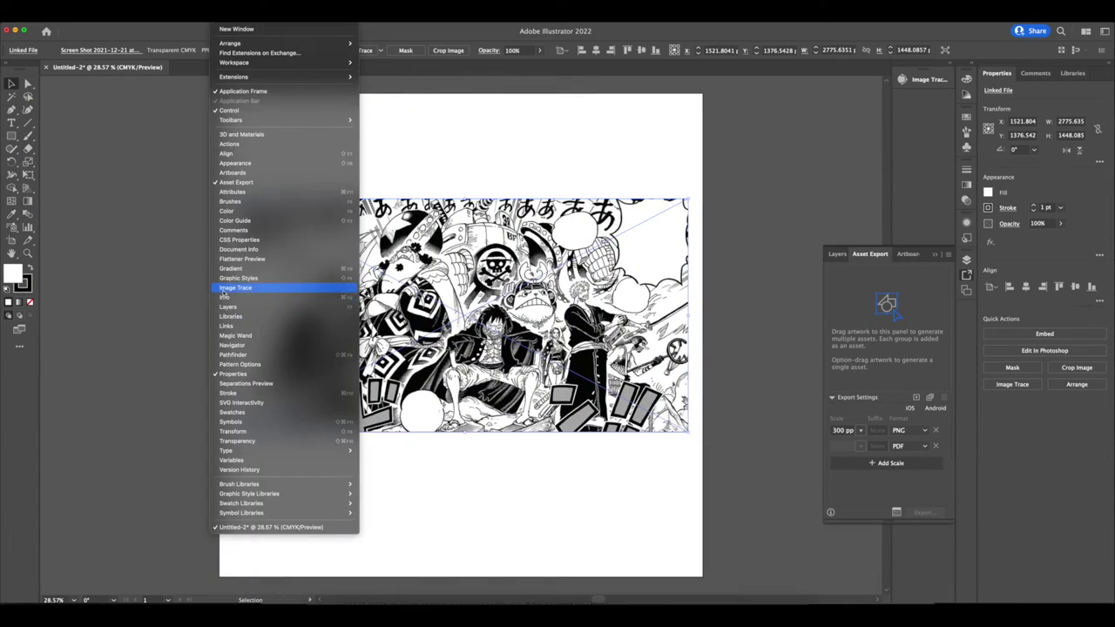
Switch to Adobe Illustrator and image-trace the linked manga picture with the [Default] preset in Black and White mode, with preview enabled.
{"action": "left_click", "coordinate": [288, 287]}
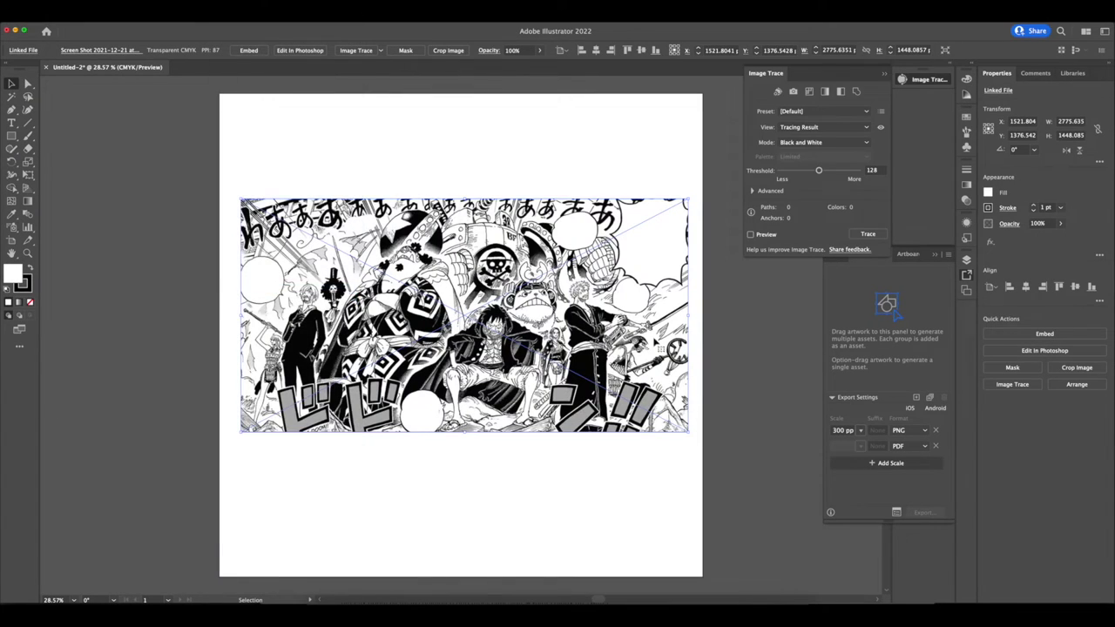
{"action": "scroll", "coordinate": [657, 344], "scroll_direction": "right", "scroll_amount": 3}
{"action": "left_click", "coordinate": [752, 236]}
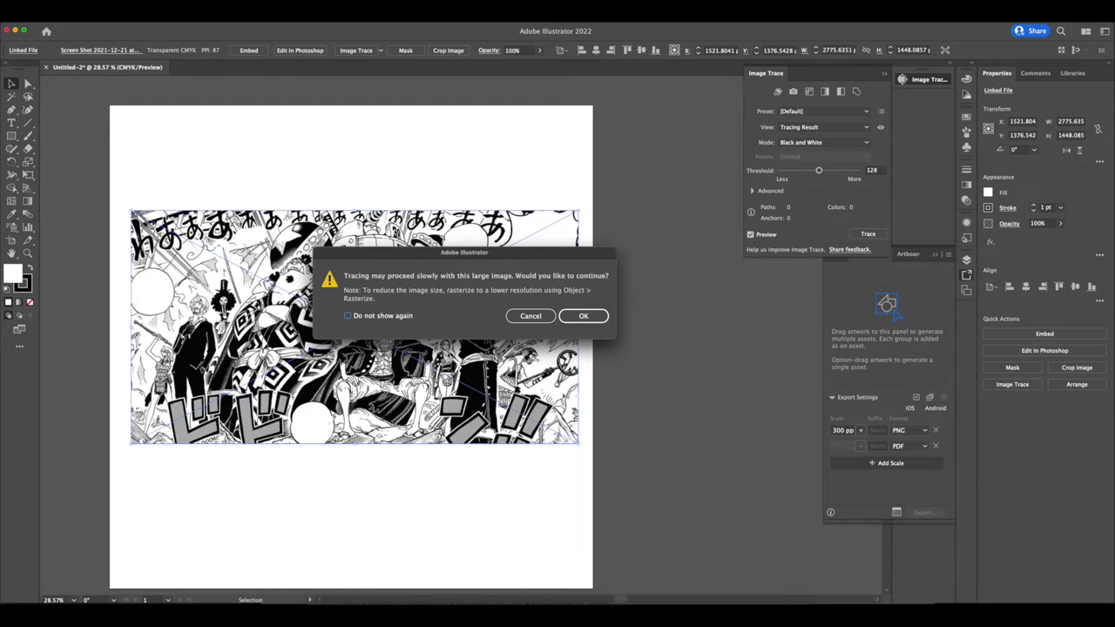
{"action": "left_click", "coordinate": [572, 317]}
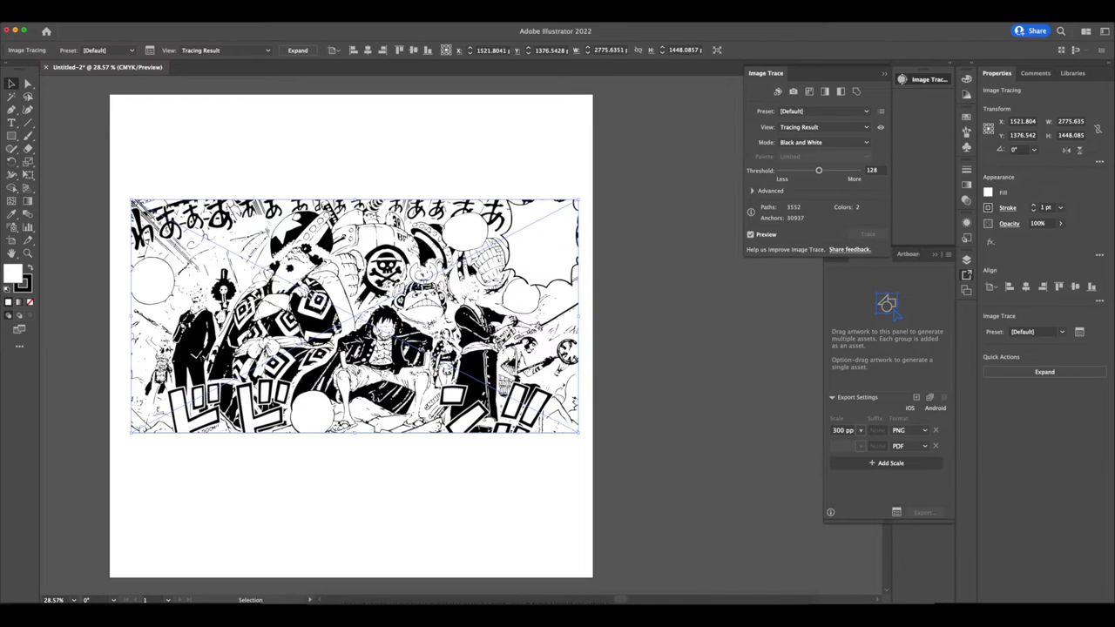
Reveal the advanced trace options and set Threshold to 194 and Paths to 100% for the manga picture.
{"action": "scroll", "coordinate": [459, 334], "scroll_direction": "down", "scroll_amount": 8}
{"action": "scroll", "coordinate": [458, 335], "scroll_direction": "up", "scroll_amount": 10}
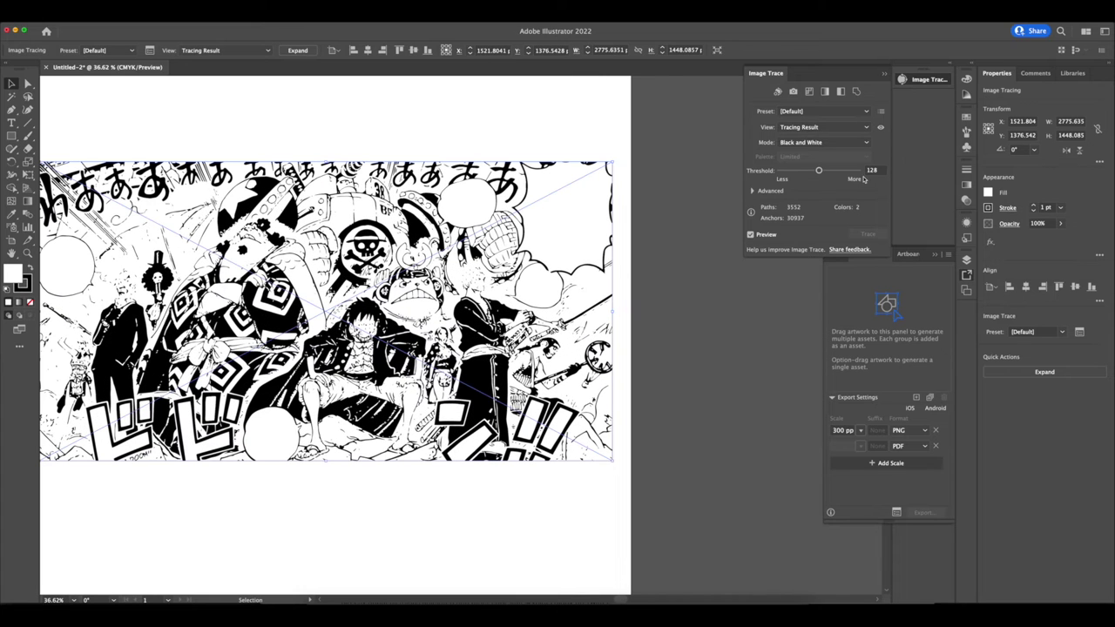
{"action": "left_click", "coordinate": [754, 192]}
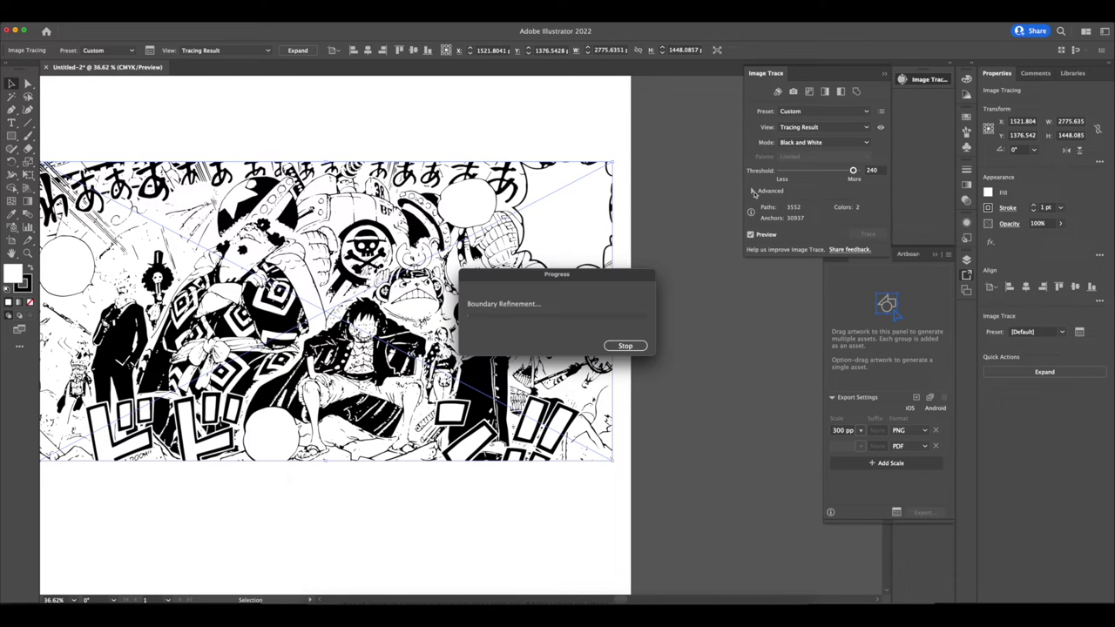
{"action": "left_click", "coordinate": [753, 192]}
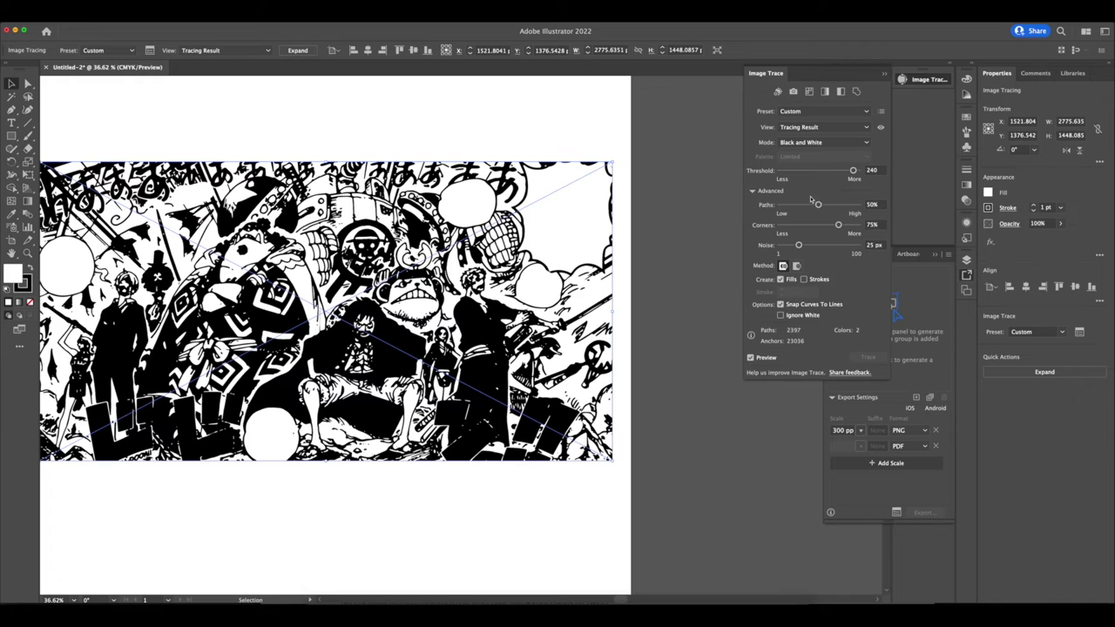
{"action": "left_click_drag", "start_coordinate": [818, 204], "coordinate": [861, 206]}
{"action": "left_click", "coordinate": [839, 171]}
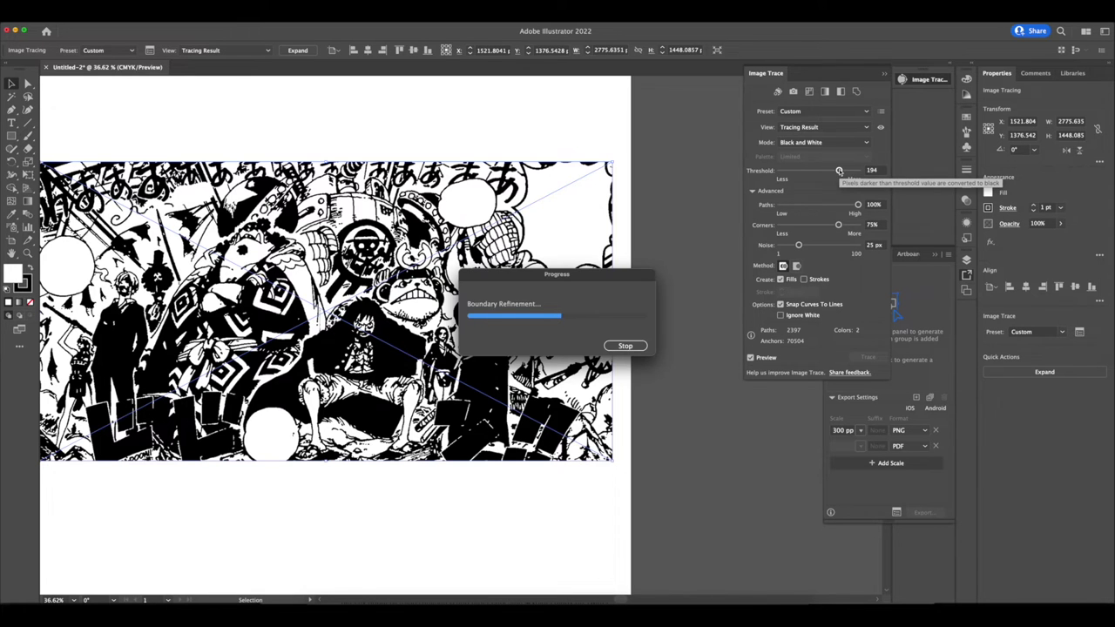
Set the manga picture's image trace to ignore white.
{"action": "scroll", "coordinate": [443, 237], "scroll_direction": "down", "scroll_amount": 1}
{"action": "scroll", "coordinate": [442, 237], "scroll_direction": "down", "scroll_amount": 10}
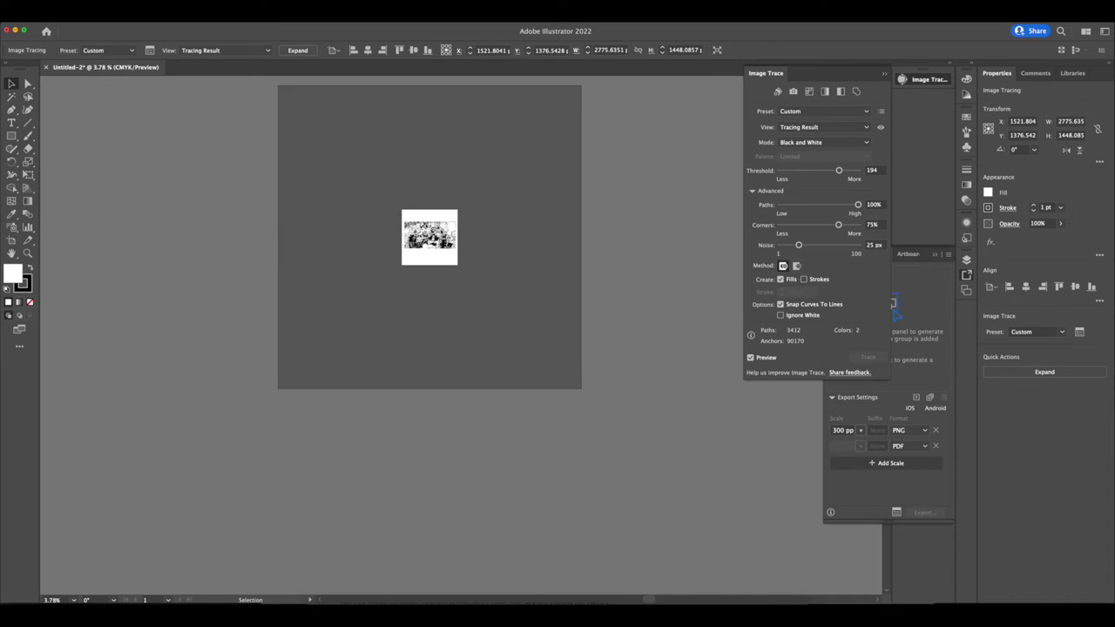
{"action": "scroll", "coordinate": [440, 227], "scroll_direction": "up", "scroll_amount": 10}
{"action": "scroll", "coordinate": [440, 227], "scroll_direction": "left", "scroll_amount": 1}
{"action": "scroll", "coordinate": [440, 228], "scroll_direction": "down", "scroll_amount": 1}
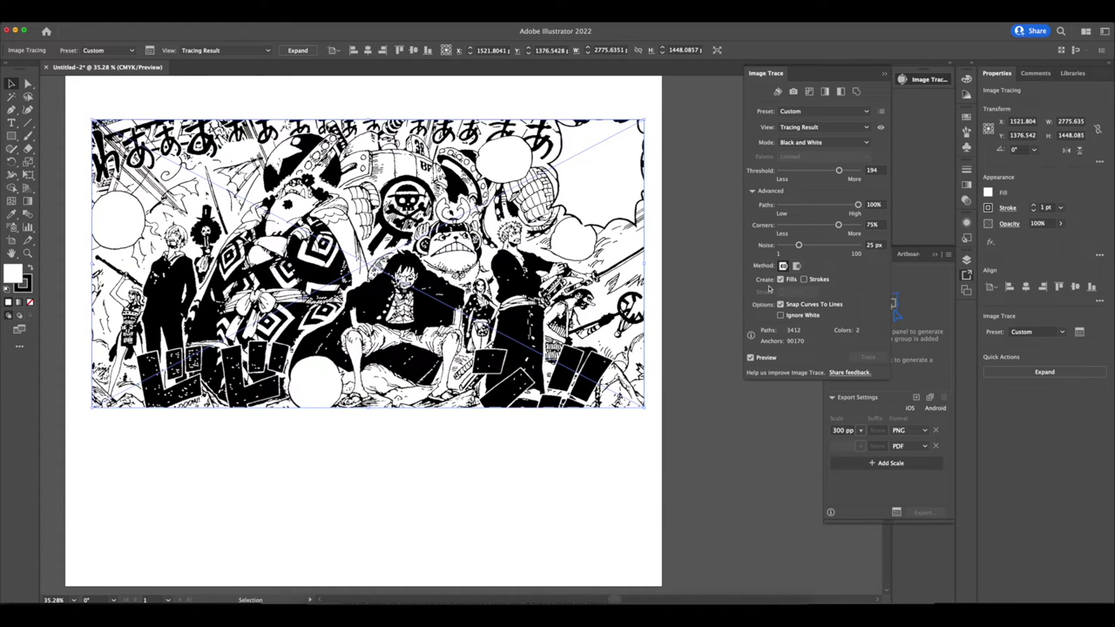
{"action": "left_click", "coordinate": [780, 316]}
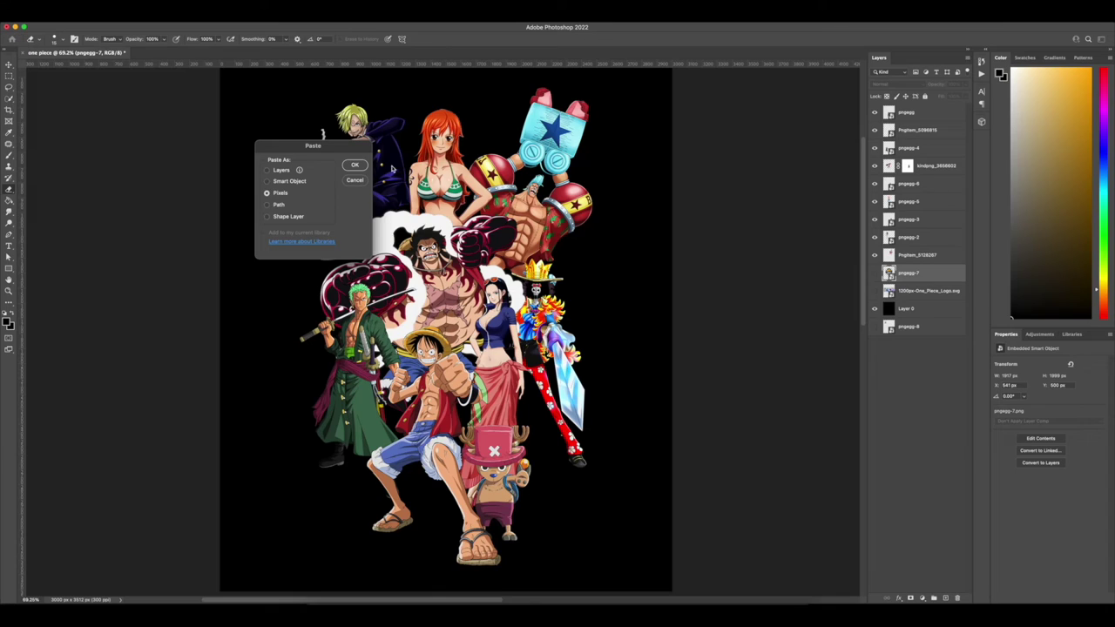
Switch to Photoshop and paste the traced manga picture as pixels, centred behind the characters and scaled to about 2684 px wide.
{"action": "left_click", "coordinate": [355, 166]}
{"action": "left_click_drag", "start_coordinate": [523, 374], "coordinate": [523, 367]}
{"action": "left_click_drag", "start_coordinate": [521, 315], "coordinate": [534, 411]}
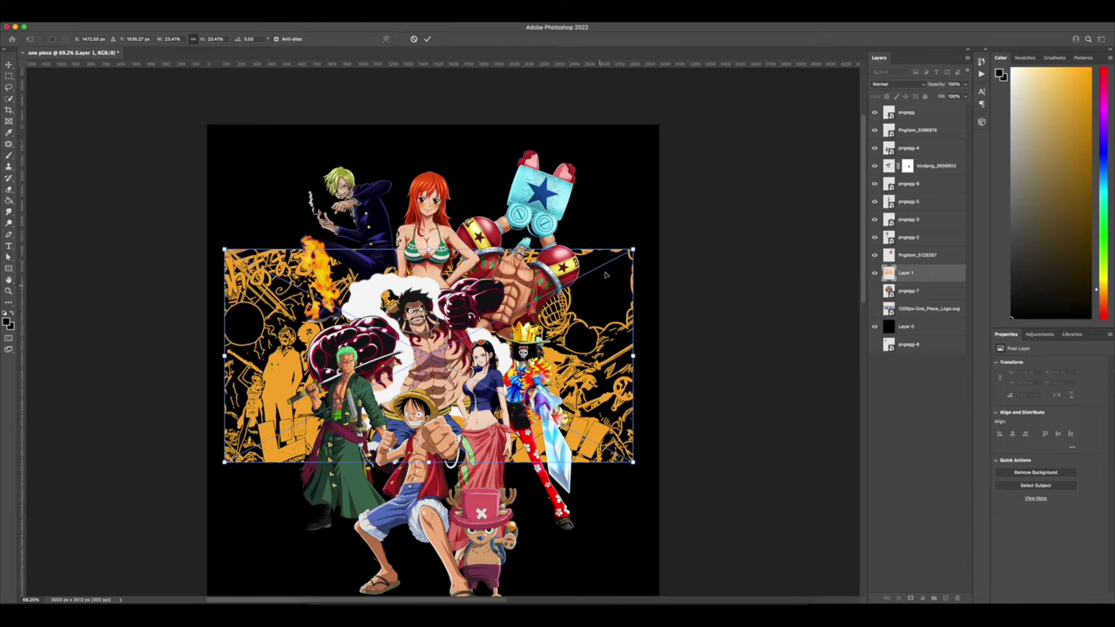
{"action": "left_click_drag", "start_coordinate": [632, 249], "coordinate": [629, 252]}
{"action": "left_click_drag", "start_coordinate": [564, 308], "coordinate": [570, 301]}
{"action": "key", "text": "Return"}
Examine the composition with the orange manga picture behind the crew, both close up and as a whole.
{"action": "scroll", "coordinate": [444, 335], "scroll_direction": "down", "scroll_amount": 2}
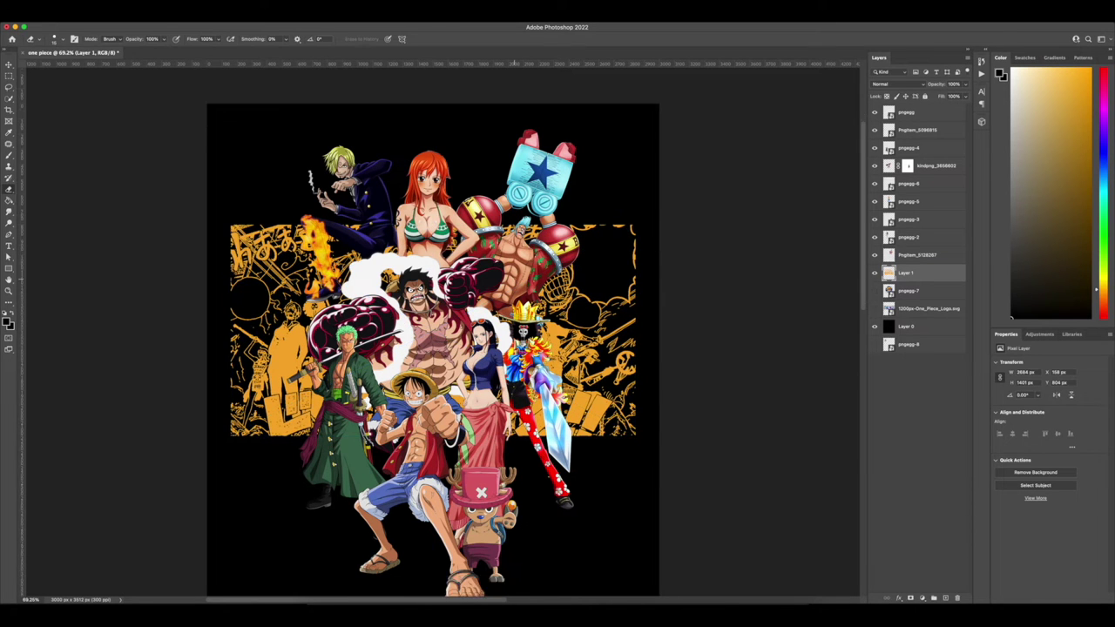
{"action": "scroll", "coordinate": [445, 335], "scroll_direction": "down", "scroll_amount": 5}
{"action": "scroll", "coordinate": [444, 334], "scroll_direction": "up", "scroll_amount": 1}
{"action": "key", "text": "b"}
{"action": "scroll", "coordinate": [444, 254], "scroll_direction": "up", "scroll_amount": 6}
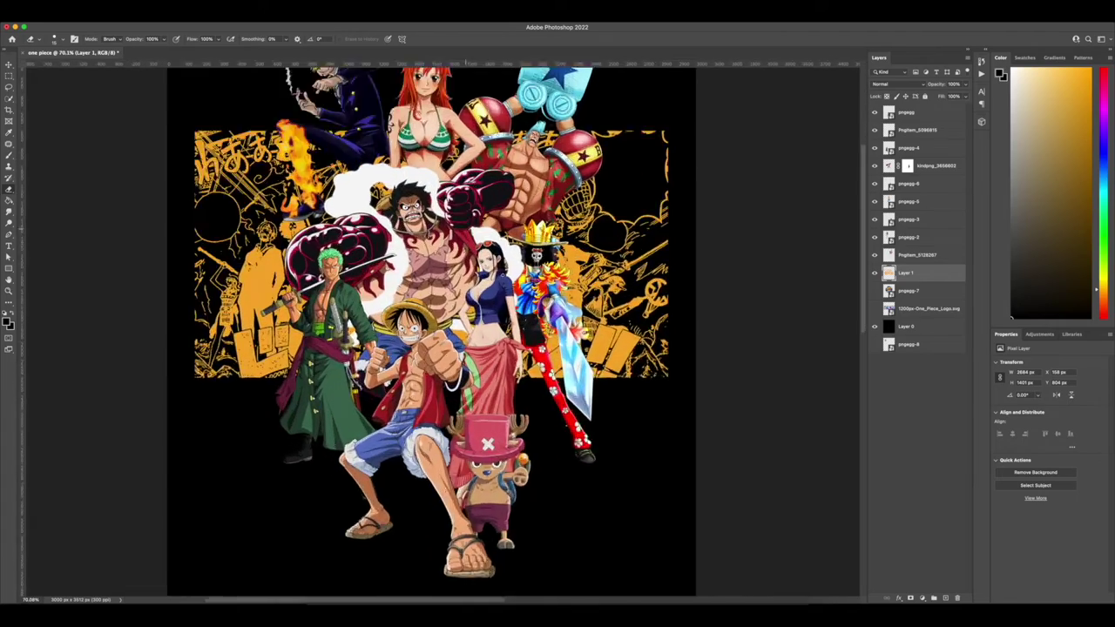
{"action": "scroll", "coordinate": [495, 246], "scroll_direction": "up", "scroll_amount": 5}
{"action": "scroll", "coordinate": [493, 243], "scroll_direction": "down", "scroll_amount": 9}
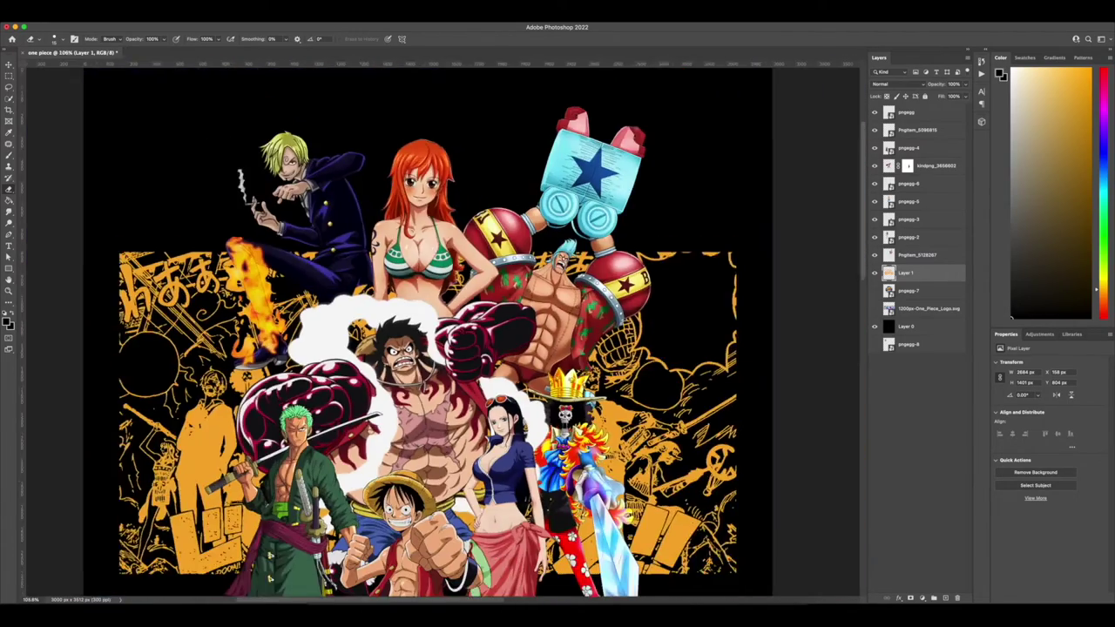
{"action": "scroll", "coordinate": [436, 361], "scroll_direction": "down", "scroll_amount": 1}
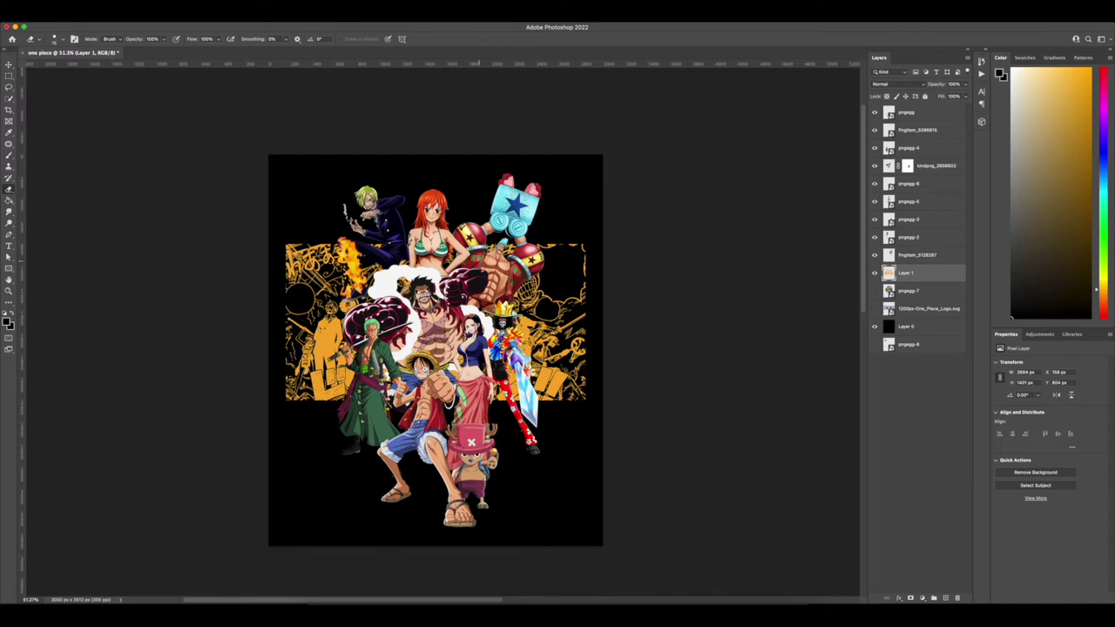
{"action": "scroll", "coordinate": [435, 332], "scroll_direction": "up", "scroll_amount": 4}
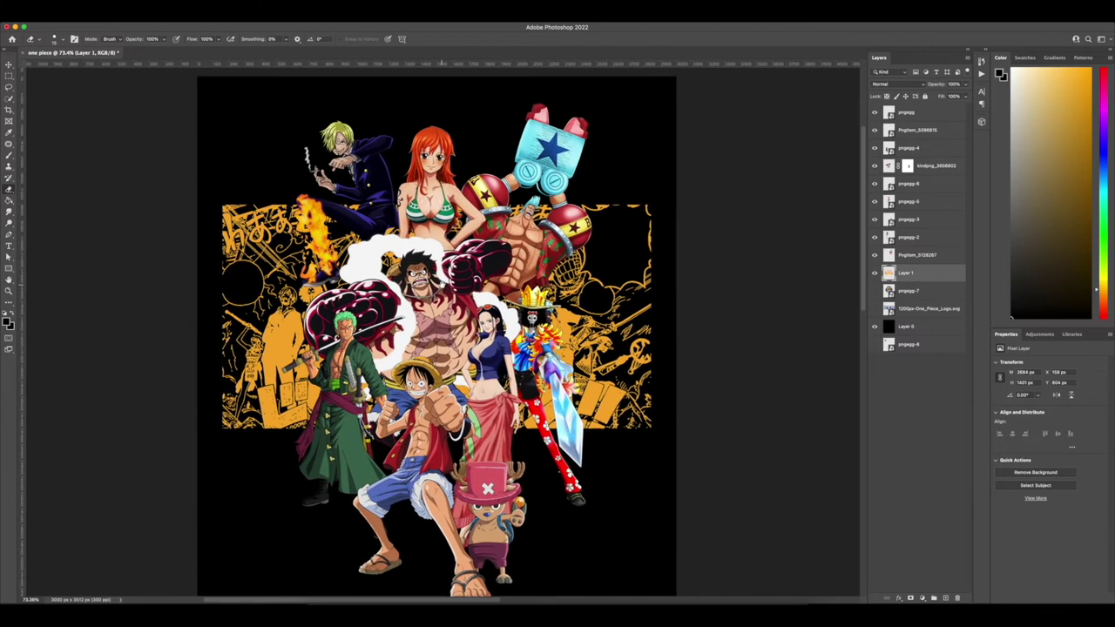
{"action": "scroll", "coordinate": [435, 333], "scroll_direction": "down", "scroll_amount": 5}
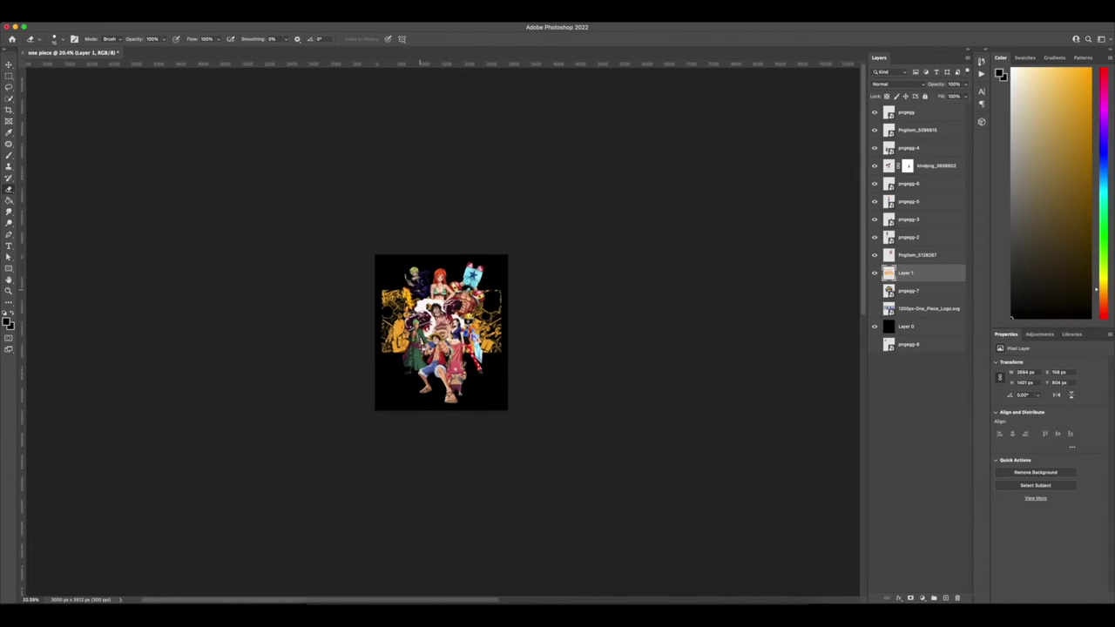
Show the One Piece logo layer, scale it to about 1811 px wide and place it centred near the canvas's upper edge.
{"action": "left_click", "coordinate": [897, 312]}
{"action": "left_click", "coordinate": [875, 310]}
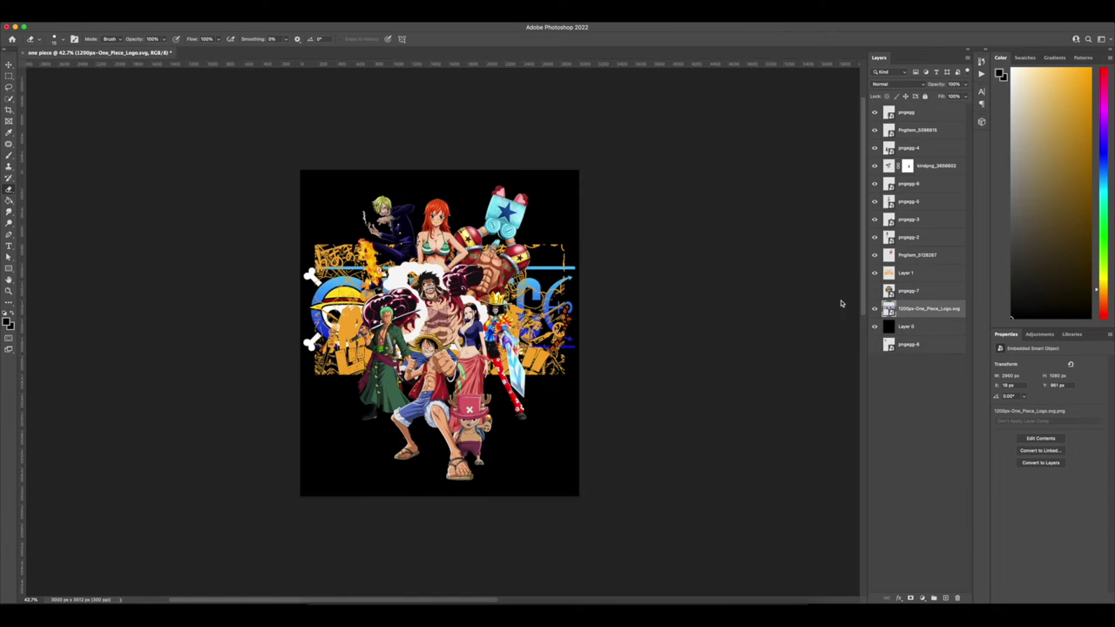
{"action": "scroll", "coordinate": [539, 178], "scroll_direction": "up", "scroll_amount": 1}
{"action": "key", "text": "super+t"}
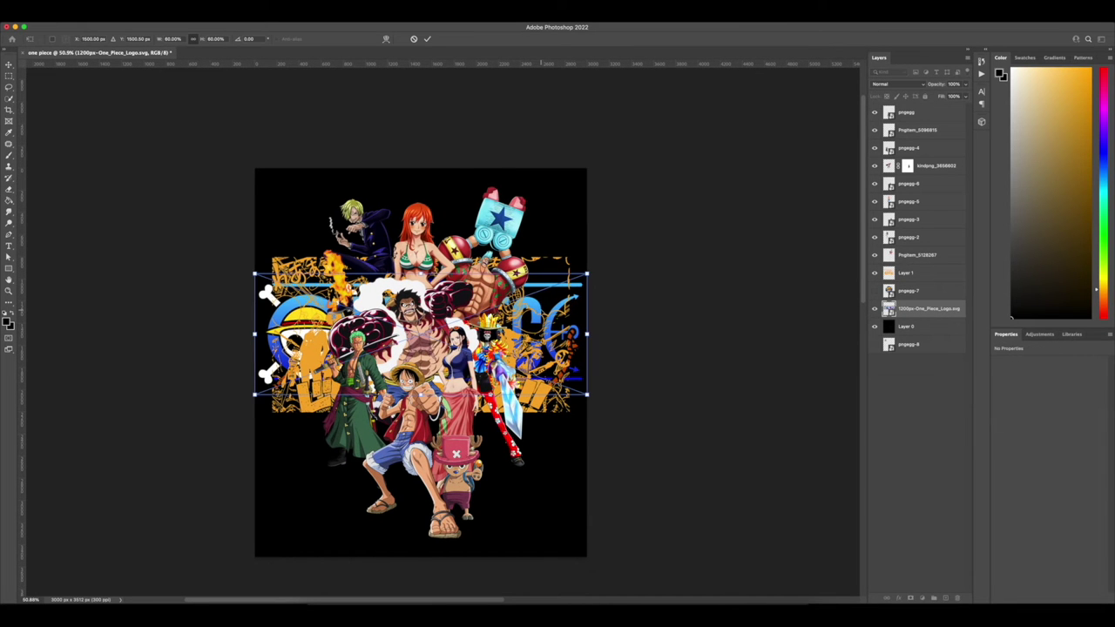
{"action": "left_click_drag", "start_coordinate": [450, 347], "coordinate": [450, 193]}
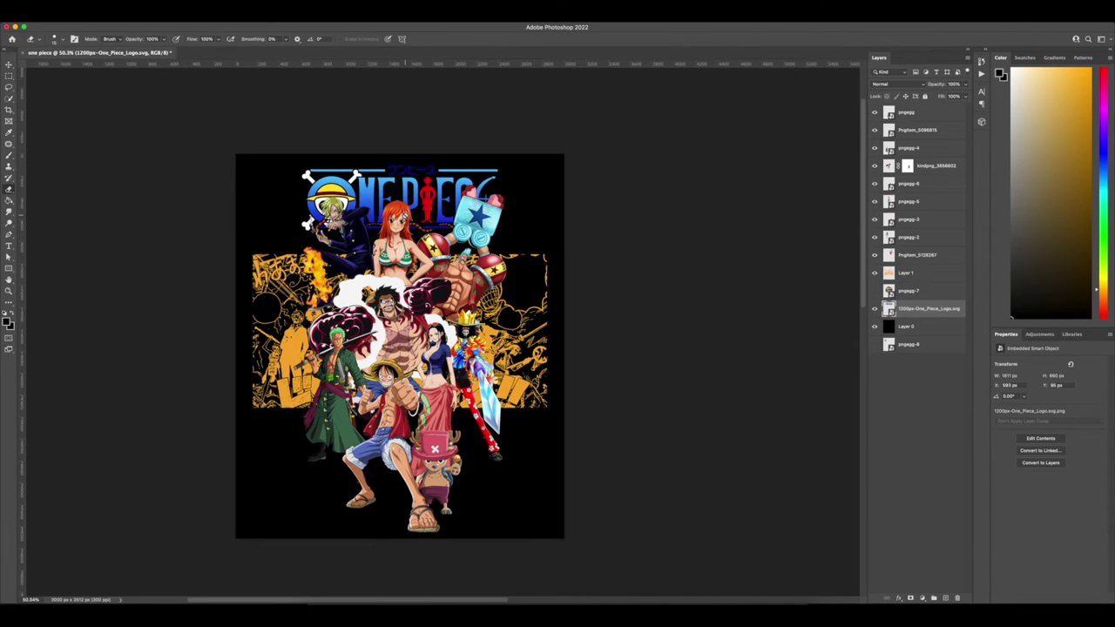
Inspect how the One Piece logo sits behind the upper characters, both zoomed out and close up.
{"action": "scroll", "coordinate": [417, 201], "scroll_direction": "down", "scroll_amount": 10}
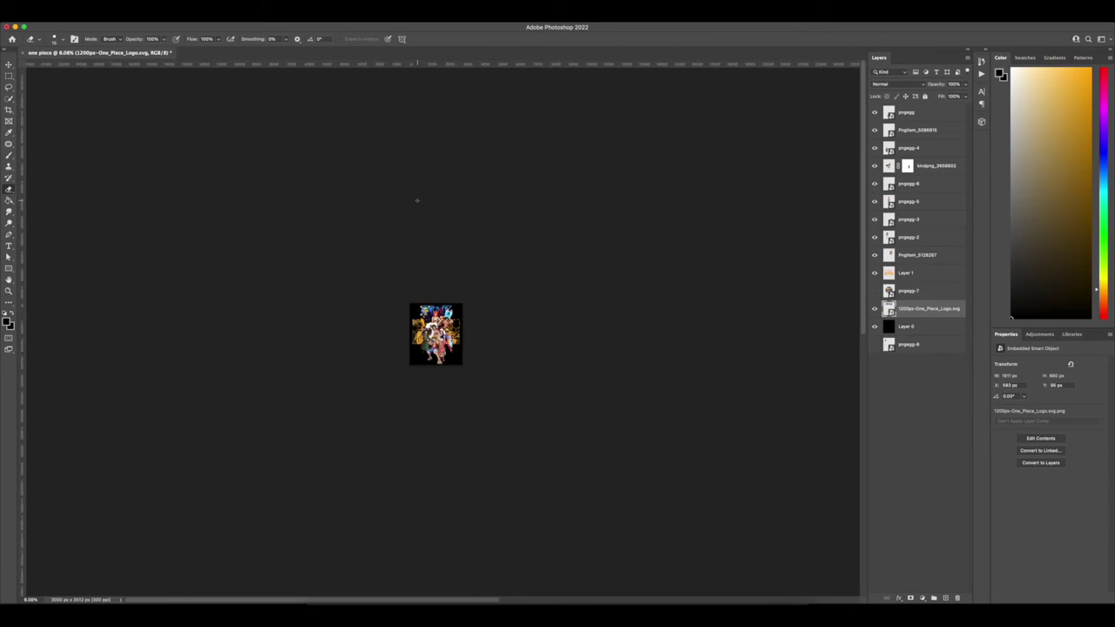
{"action": "scroll", "coordinate": [416, 201], "scroll_direction": "up", "scroll_amount": 13}
{"action": "left_click_drag", "start_coordinate": [406, 199], "coordinate": [435, 257]}
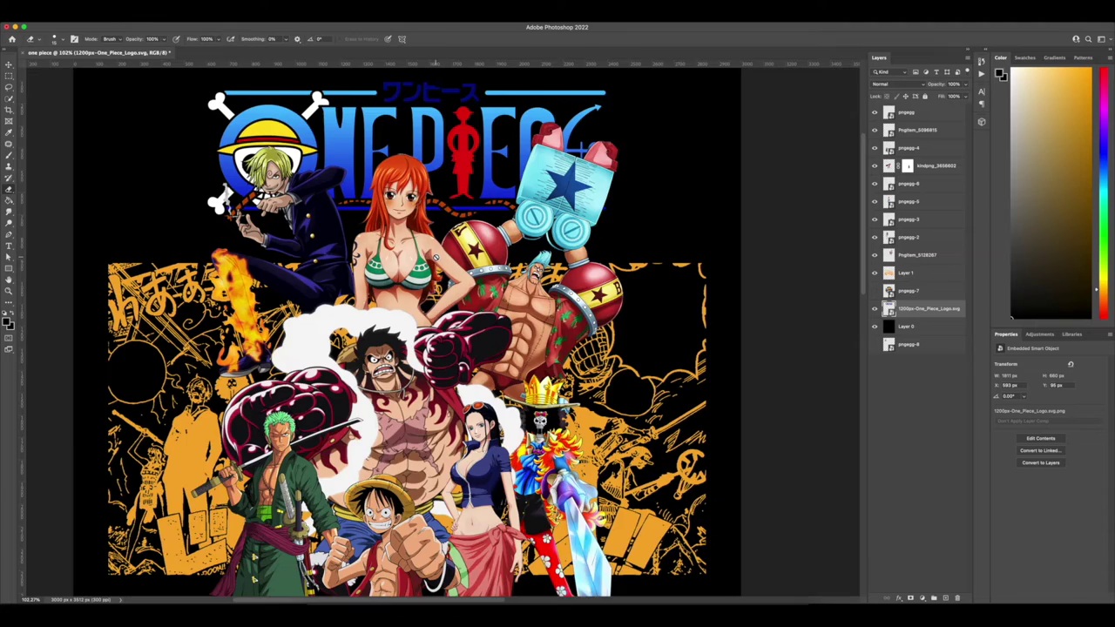
{"action": "scroll", "coordinate": [437, 257], "scroll_direction": "down", "scroll_amount": 5}
{"action": "scroll", "coordinate": [437, 257], "scroll_direction": "up", "scroll_amount": 4}
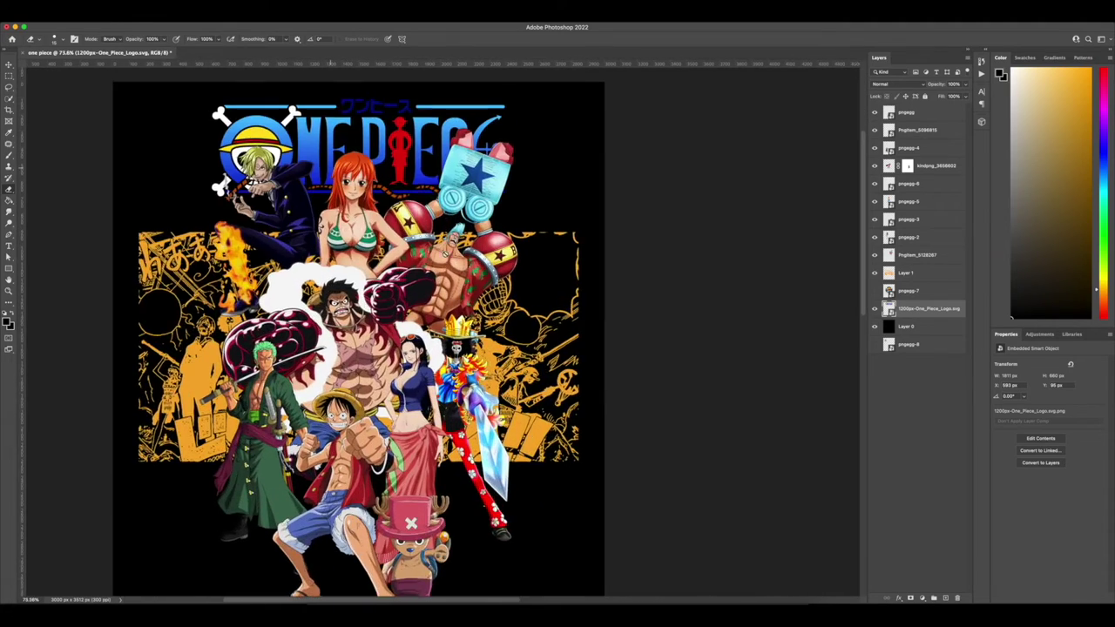
{"action": "left_click_drag", "start_coordinate": [343, 127], "coordinate": [373, 314]}
{"action": "scroll", "coordinate": [441, 295], "scroll_direction": "up", "scroll_amount": 4}
{"action": "scroll", "coordinate": [410, 314], "scroll_direction": "up", "scroll_amount": 2}
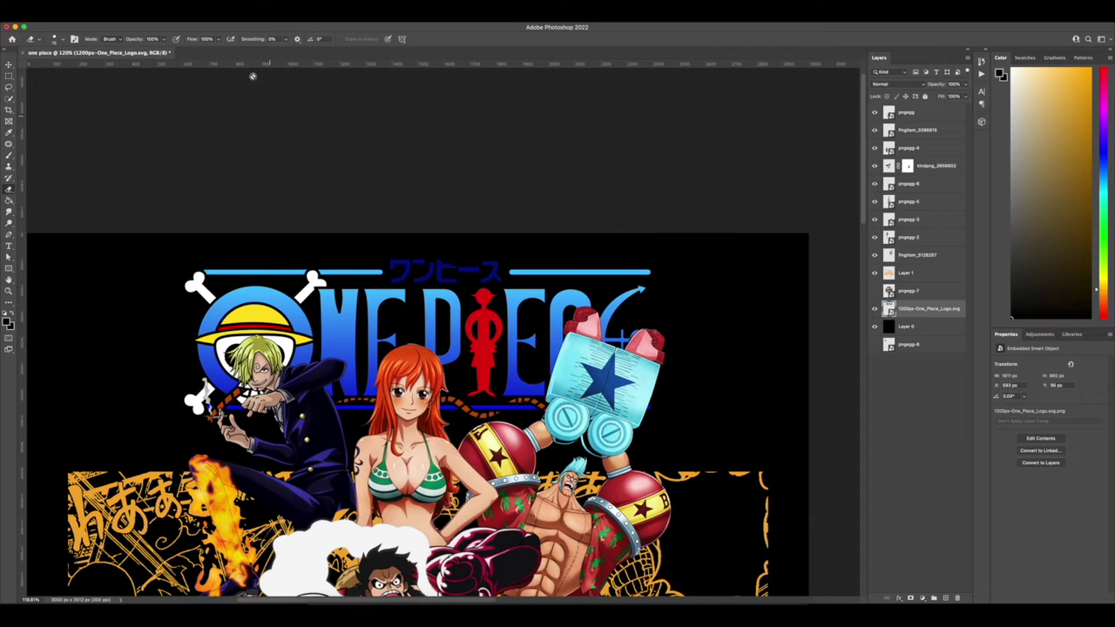
Start the Displace filter on the logo layer with horizontal and vertical scale 10, Stretch To Fit and Repeat Edge Pixels.
{"action": "left_click", "coordinate": [214, 11]}
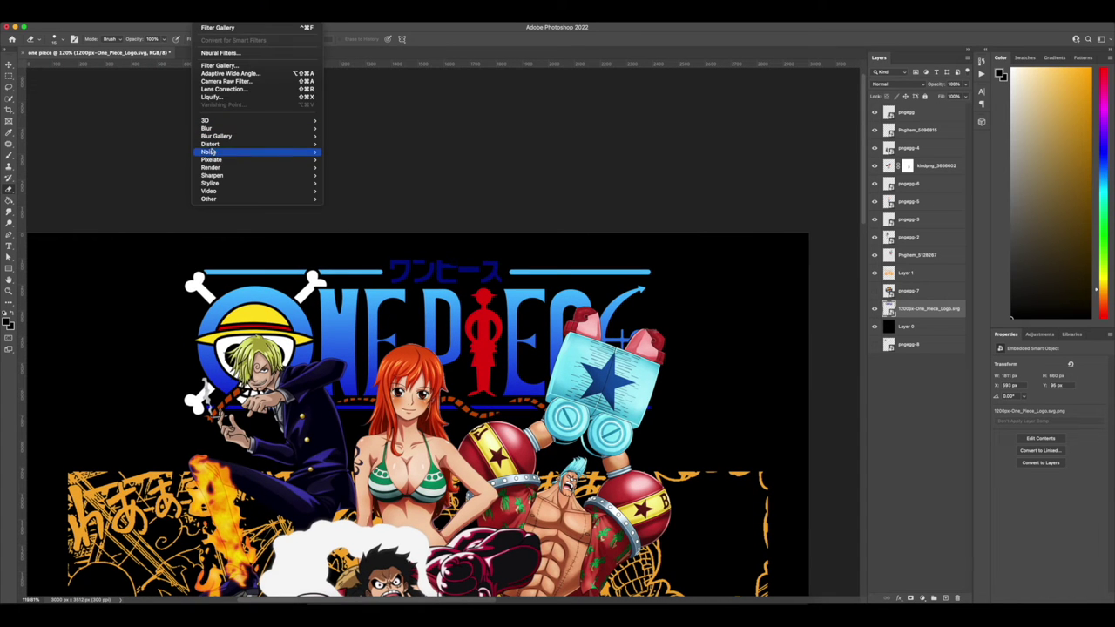
{"action": "mouse_move", "coordinate": [312, 147]}
{"action": "left_click", "coordinate": [373, 145]}
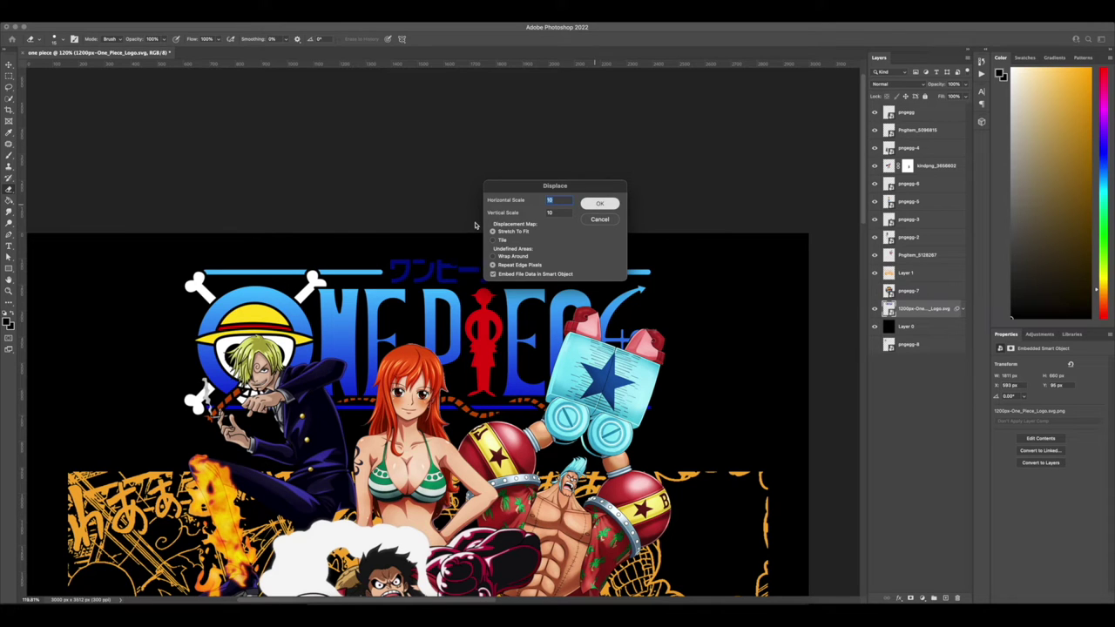
{"action": "key", "text": "Return"}
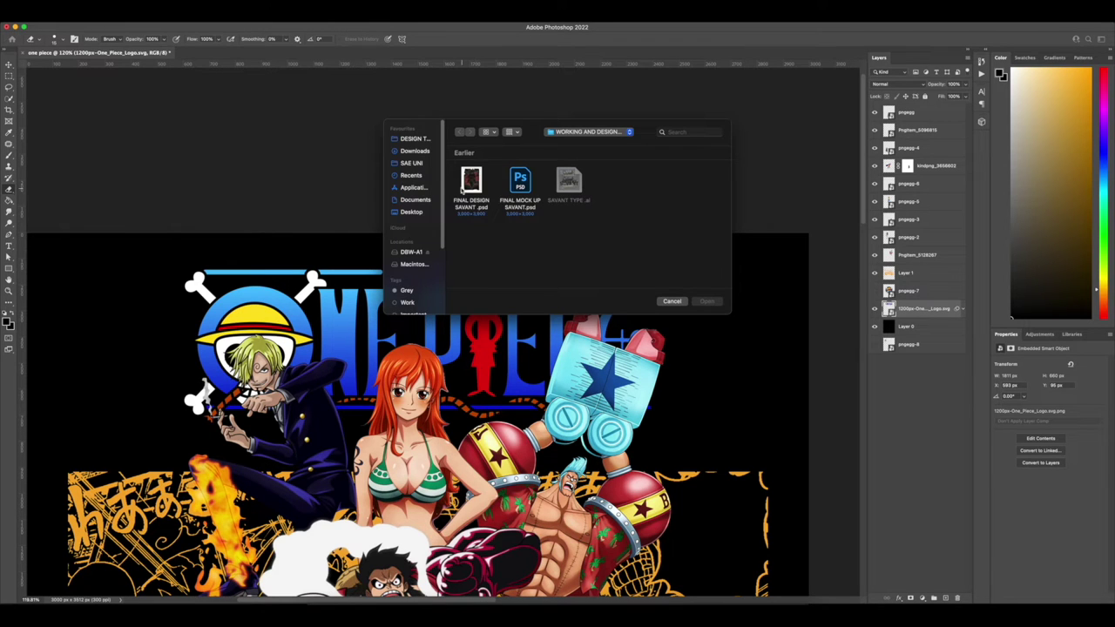
Use map.psd from the Photoshop Map folder on the Desktop as the logo's displacement map.
{"action": "left_click", "coordinate": [421, 165]}
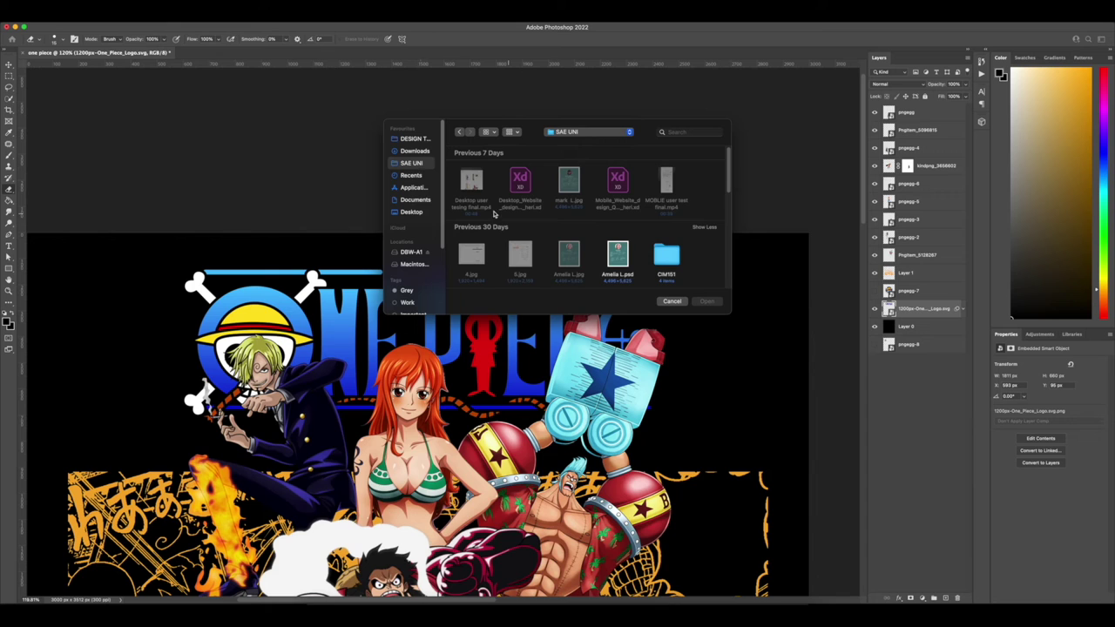
{"action": "left_click", "coordinate": [423, 214]}
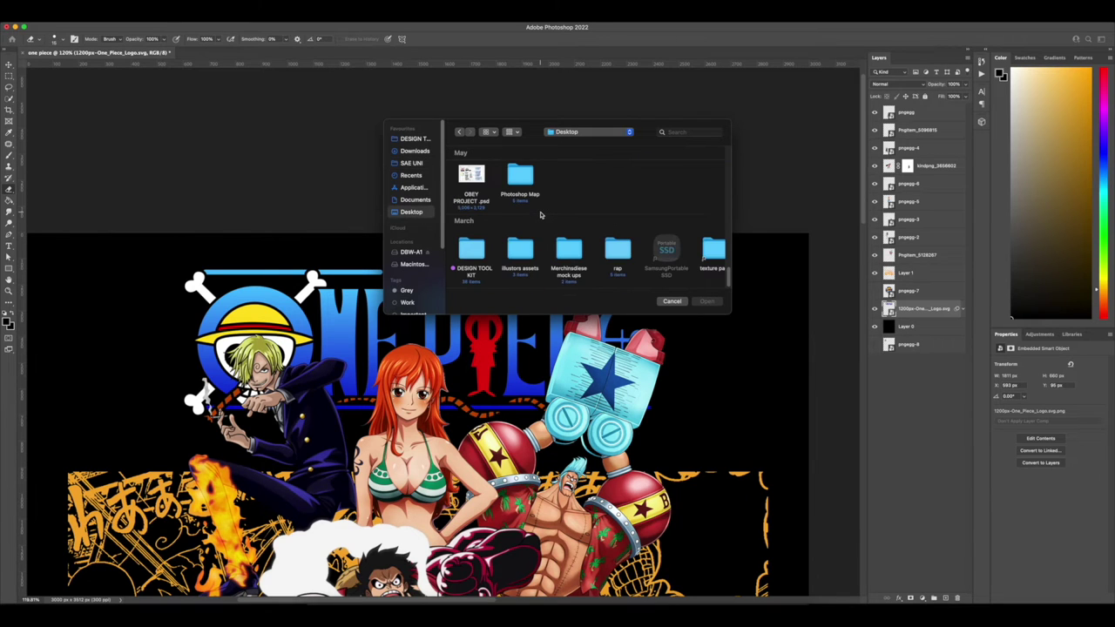
{"action": "double_click", "coordinate": [523, 181]}
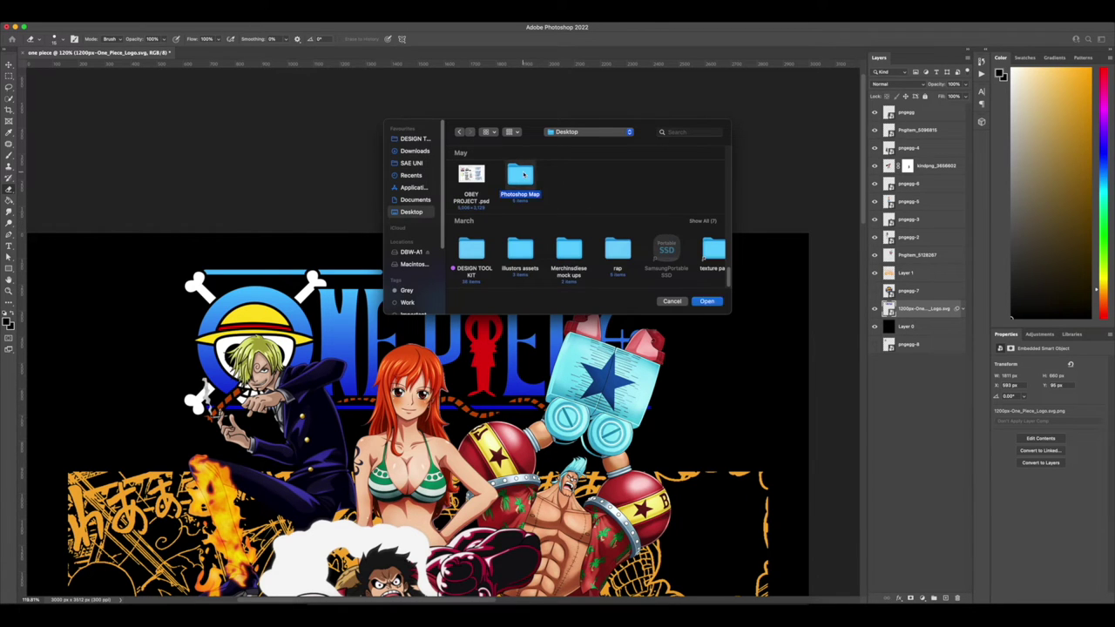
{"action": "scroll", "coordinate": [473, 242], "scroll_direction": "down", "scroll_amount": 3}
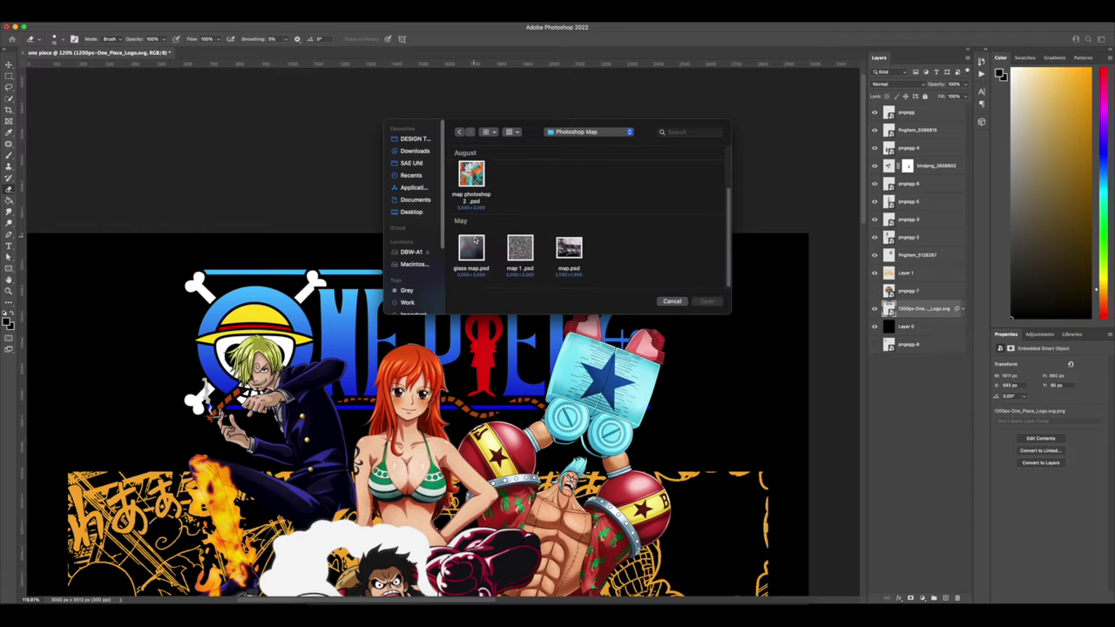
{"action": "left_click", "coordinate": [566, 248]}
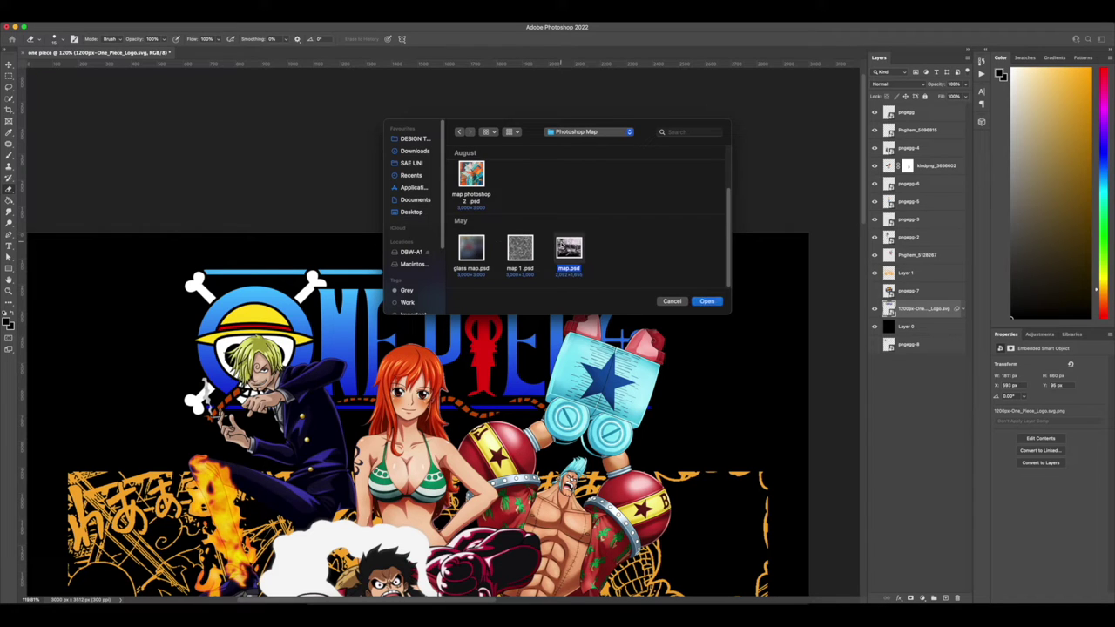
{"action": "left_click", "coordinate": [698, 304]}
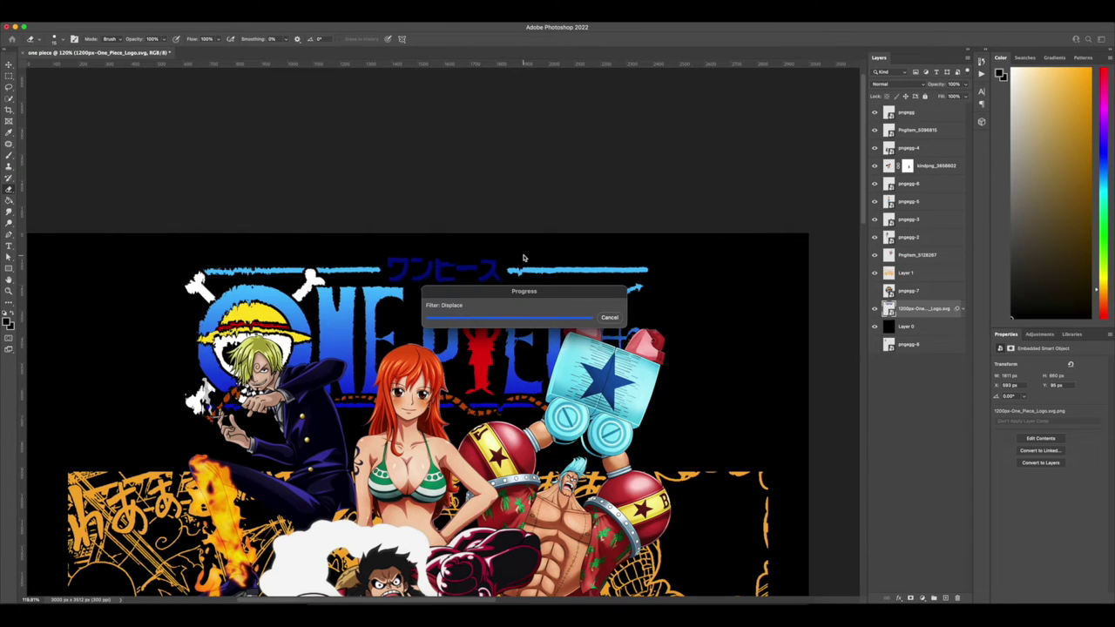
Show the pngegg-7 skull emblem layer and move it to the top of the layer stack, above pngegg.
{"action": "scroll", "coordinate": [522, 254], "scroll_direction": "down", "scroll_amount": 2}
{"action": "scroll", "coordinate": [523, 253], "scroll_direction": "down", "scroll_amount": 4}
{"action": "scroll", "coordinate": [521, 252], "scroll_direction": "up", "scroll_amount": 6}
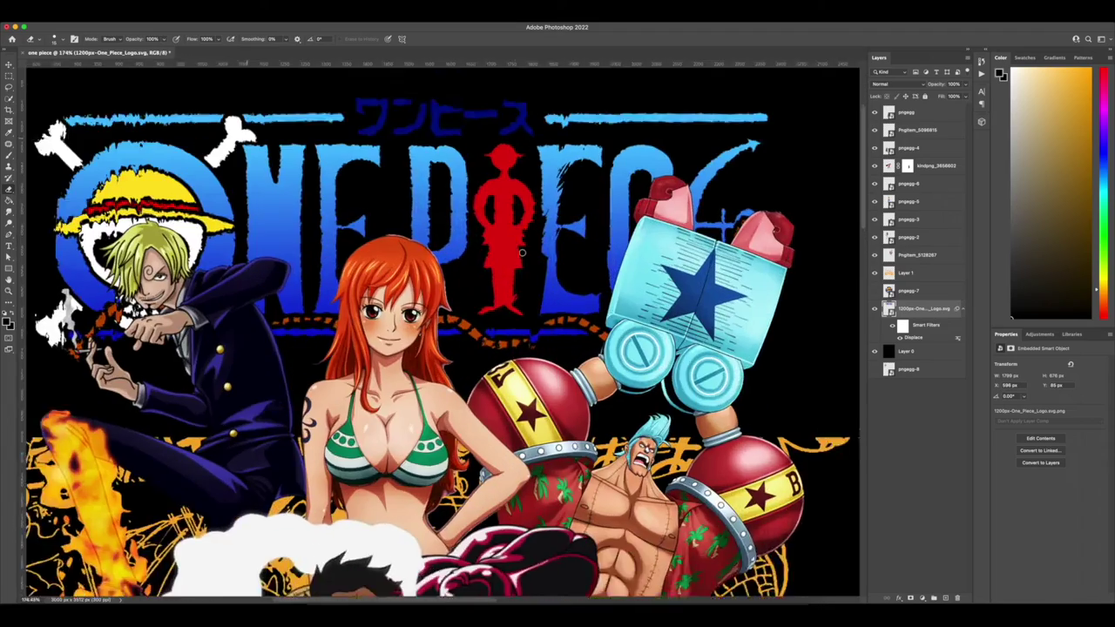
{"action": "scroll", "coordinate": [521, 253], "scroll_direction": "down", "scroll_amount": 8}
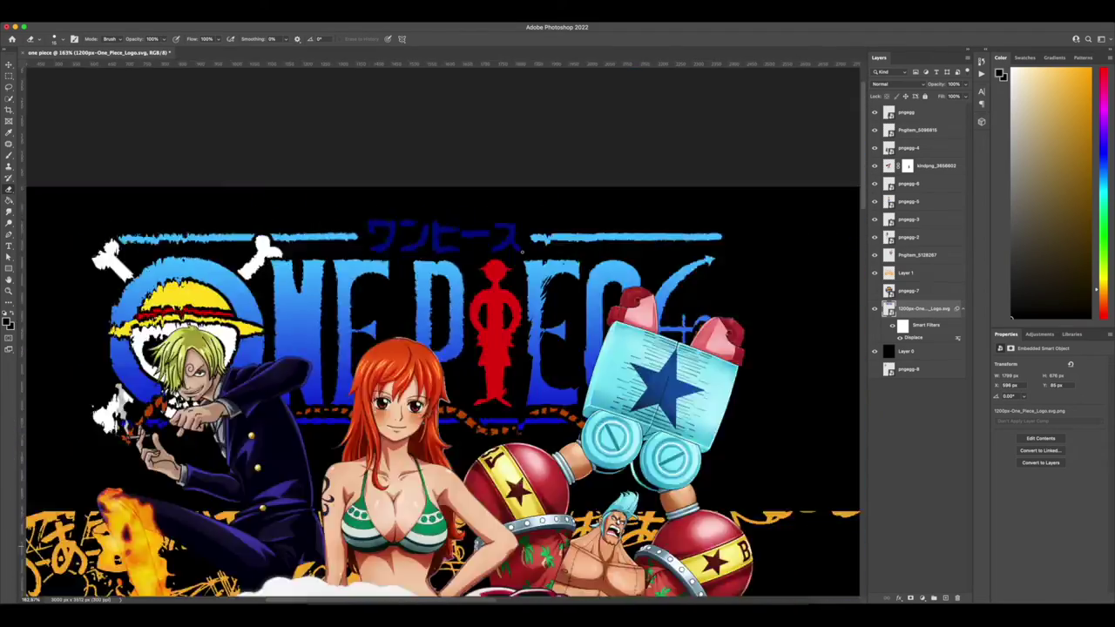
{"action": "scroll", "coordinate": [521, 253], "scroll_direction": "up", "scroll_amount": 5}
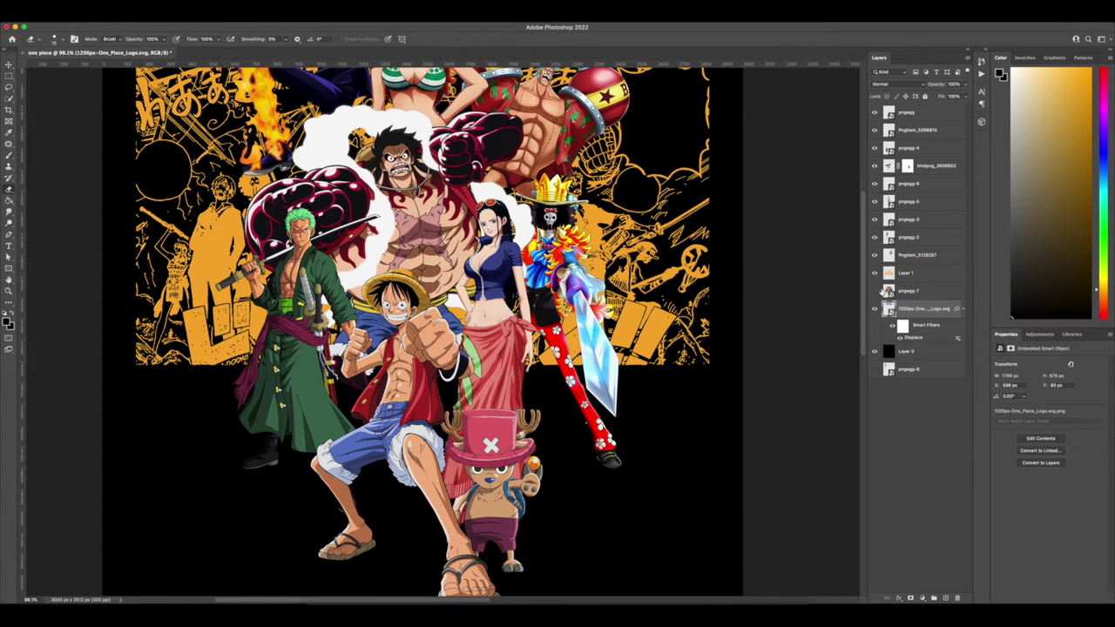
{"action": "scroll", "coordinate": [759, 250], "scroll_direction": "down", "scroll_amount": 3}
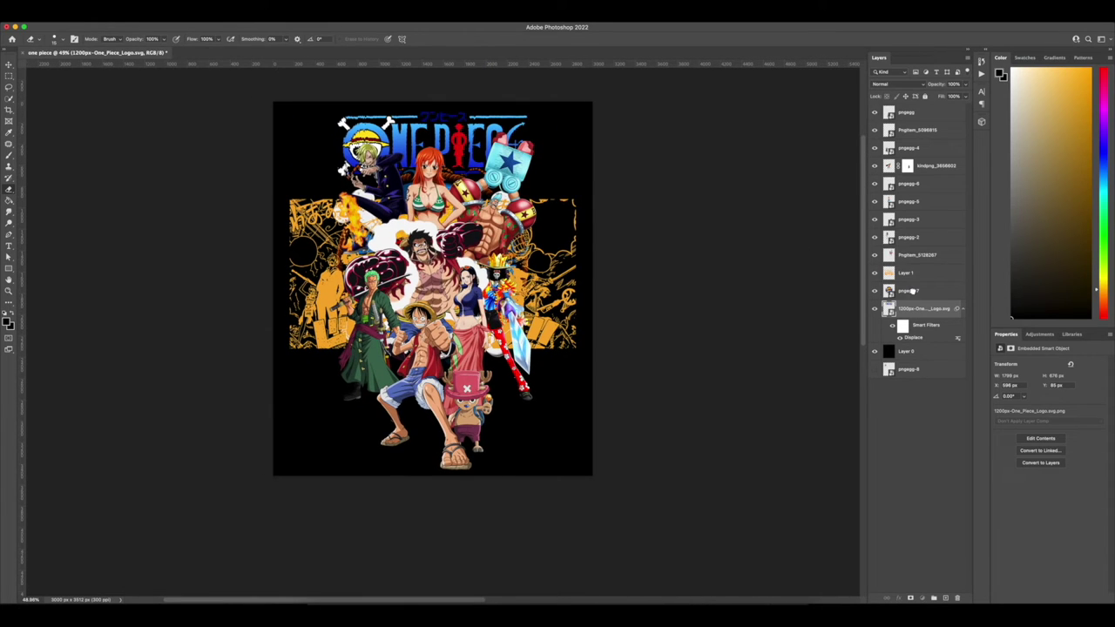
{"action": "left_click_drag", "start_coordinate": [910, 292], "coordinate": [910, 108]}
{"action": "scroll", "coordinate": [541, 230], "scroll_direction": "up", "scroll_amount": 1}
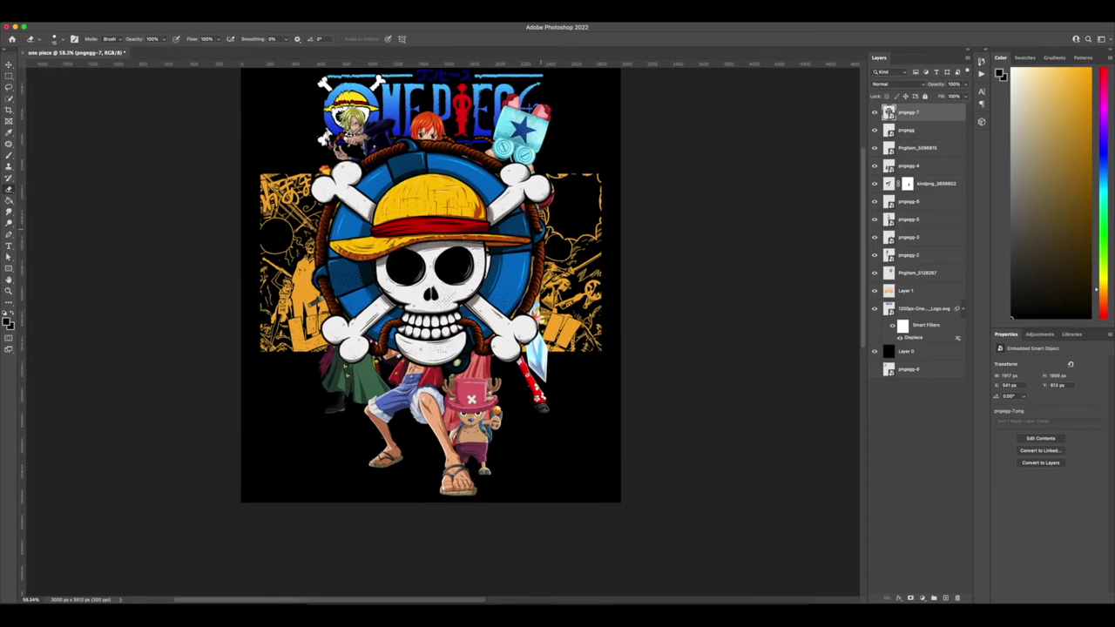
Paint a wavy white smoke trail on Layer 2 behind the characters, running up the backdrop's right side to Franky's shoulder.
{"action": "scroll", "coordinate": [431, 287], "scroll_direction": "up", "scroll_amount": 1}
{"action": "scroll", "coordinate": [431, 288], "scroll_direction": "down", "scroll_amount": 3}
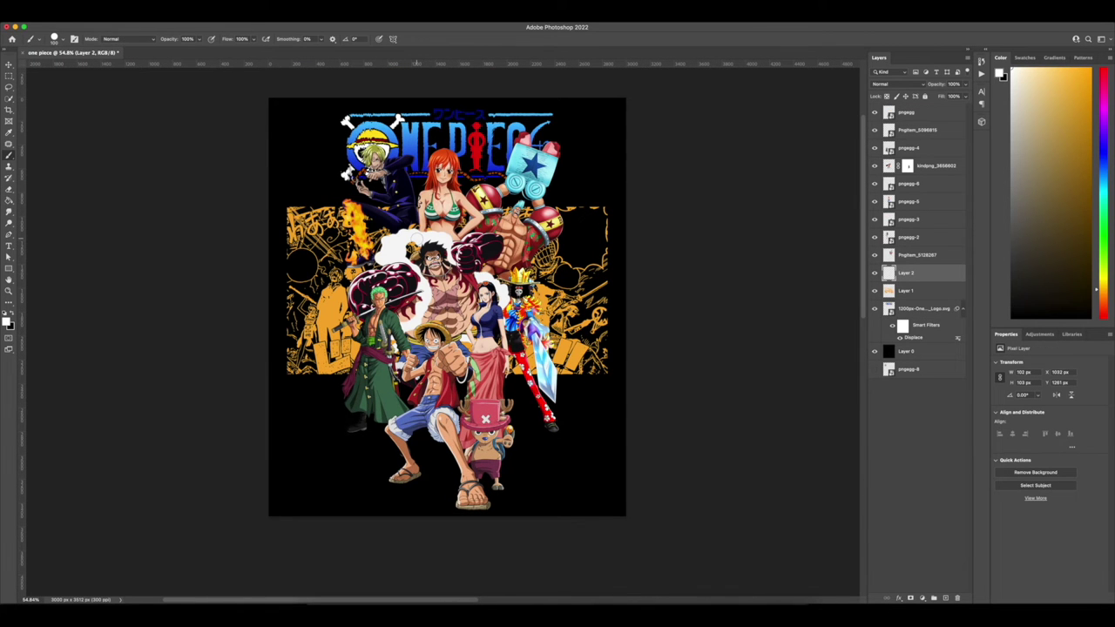
{"action": "key", "text": "super+z"}
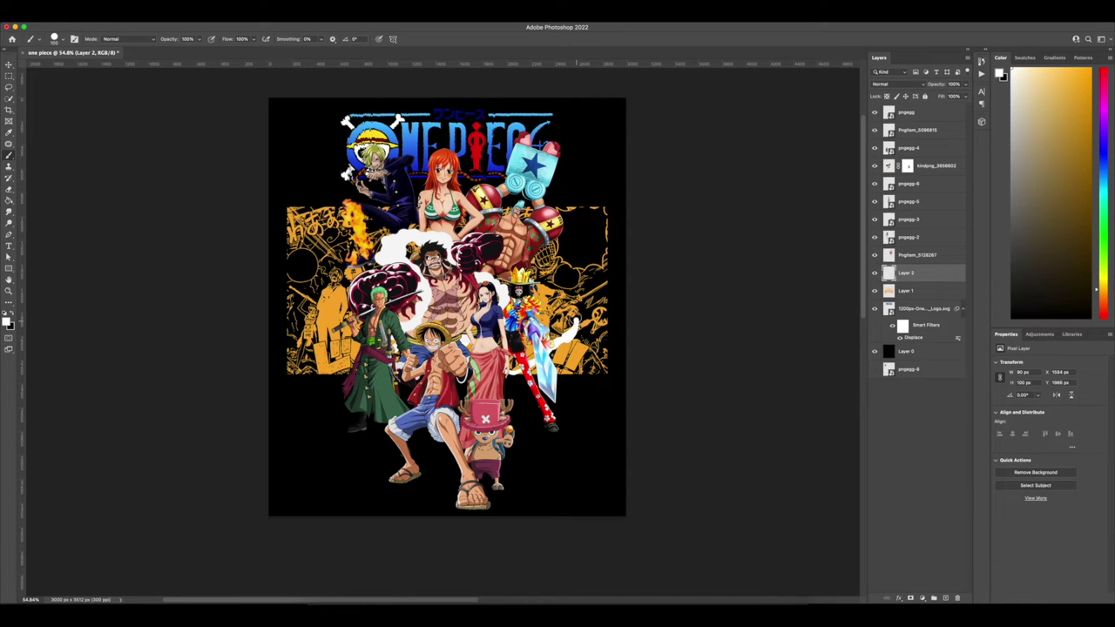
{"action": "mouse_move", "coordinate": [582, 289]}
{"action": "left_mouse_down"}
{"action": "mouse_move", "coordinate": [605, 259]}
{"action": "mouse_move", "coordinate": [575, 236]}
{"action": "left_mouse_up"}
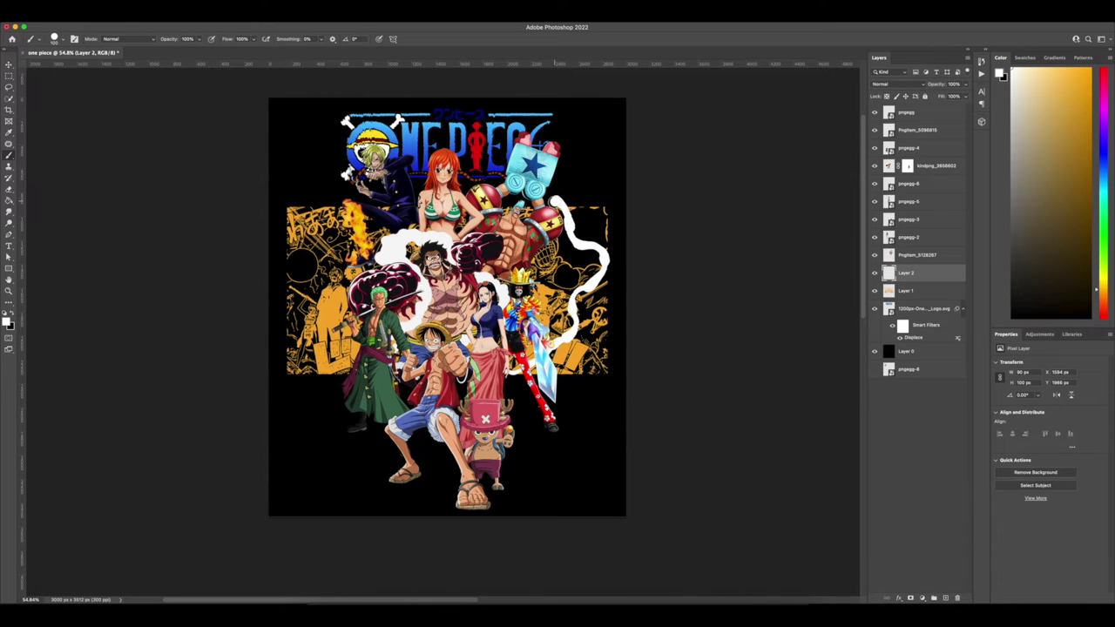
{"action": "left_click_drag", "start_coordinate": [546, 208], "coordinate": [528, 202]}
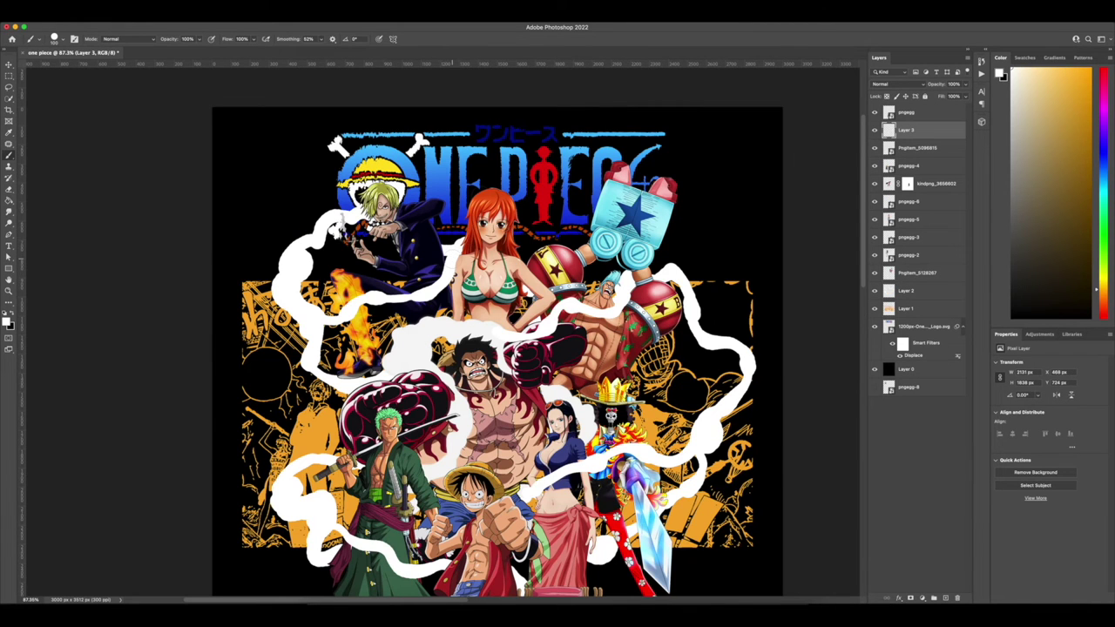
Inspect the white smoke trails around the characters, both close up and across the whole poster.
{"action": "scroll", "coordinate": [491, 179], "scroll_direction": "down", "scroll_amount": 10}
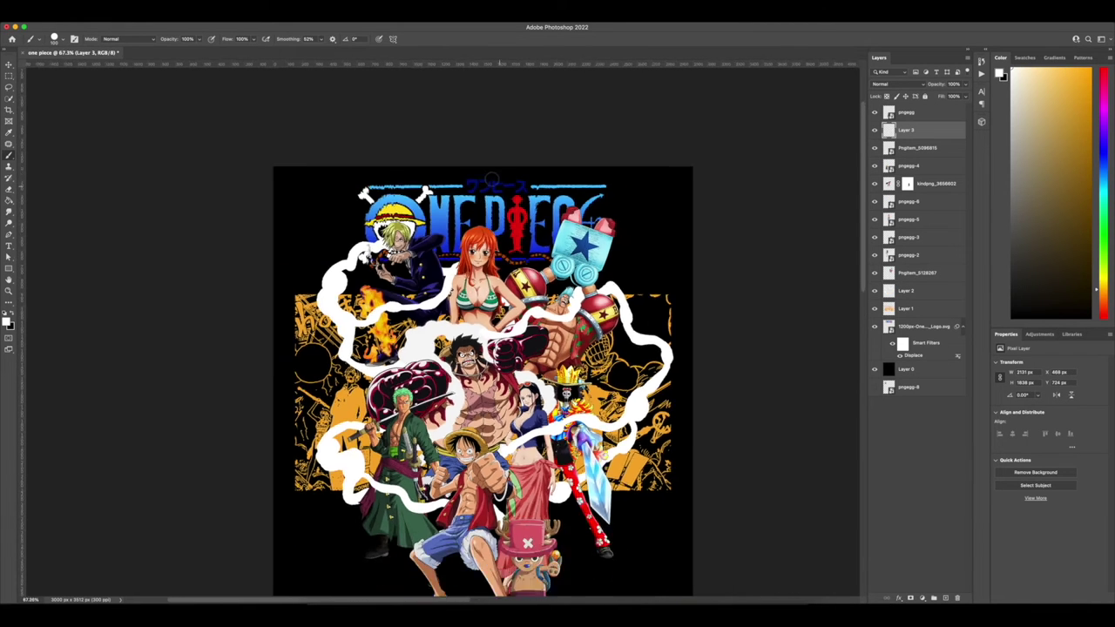
{"action": "scroll", "coordinate": [491, 179], "scroll_direction": "up", "scroll_amount": 10}
{"action": "scroll", "coordinate": [468, 166], "scroll_direction": "down", "scroll_amount": 5}
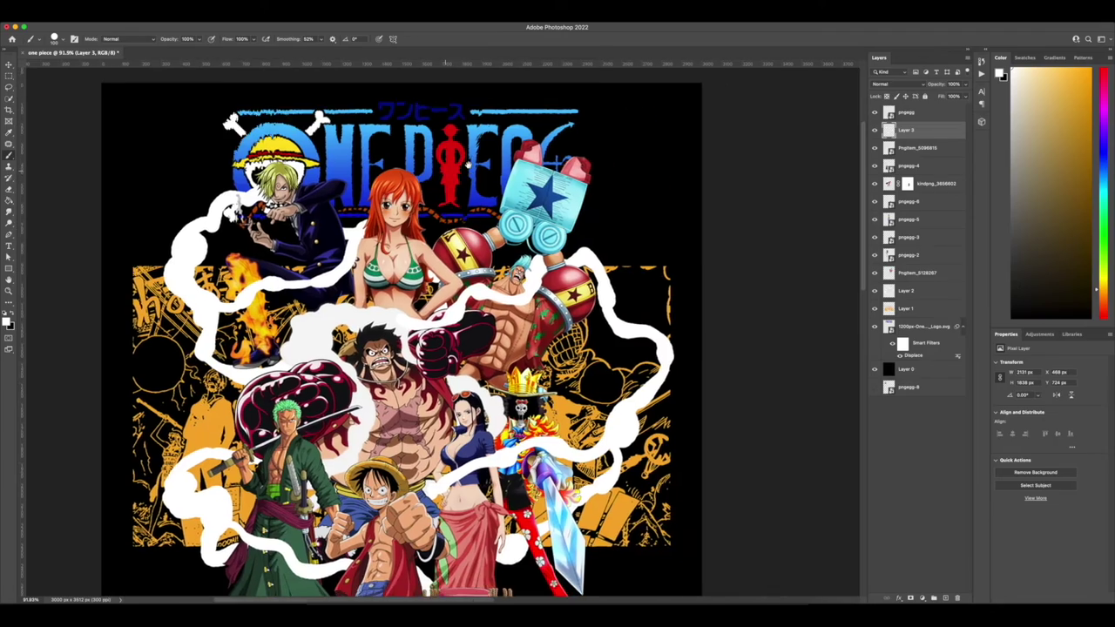
{"action": "scroll", "coordinate": [467, 166], "scroll_direction": "up", "scroll_amount": 3}
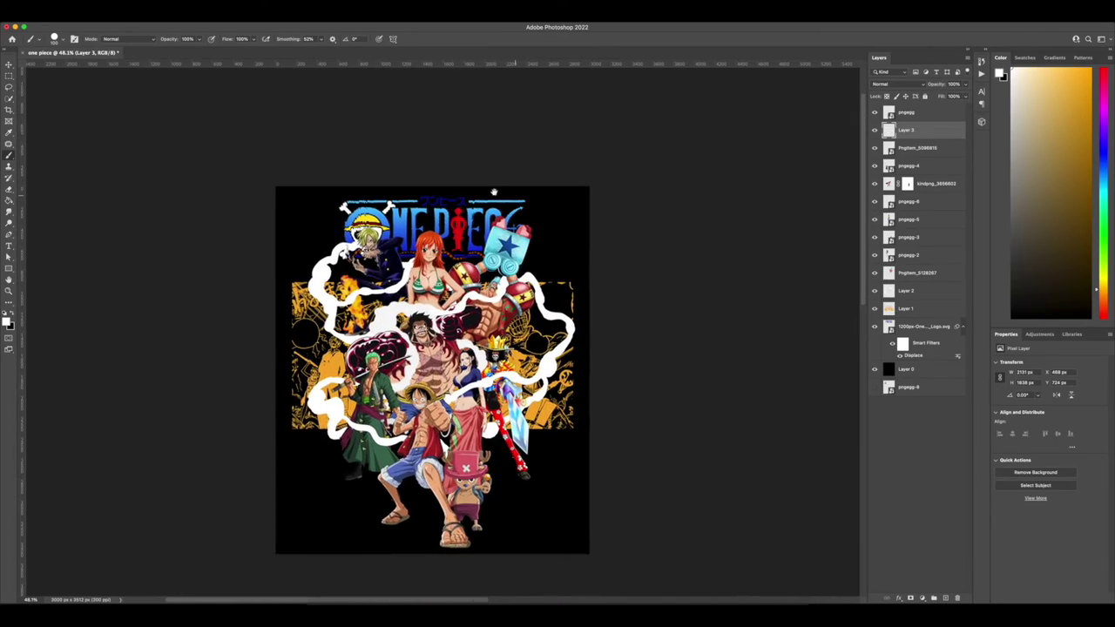
{"action": "scroll", "coordinate": [493, 191], "scroll_direction": "up", "scroll_amount": 4}
{"action": "scroll", "coordinate": [493, 190], "scroll_direction": "down", "scroll_amount": 6}
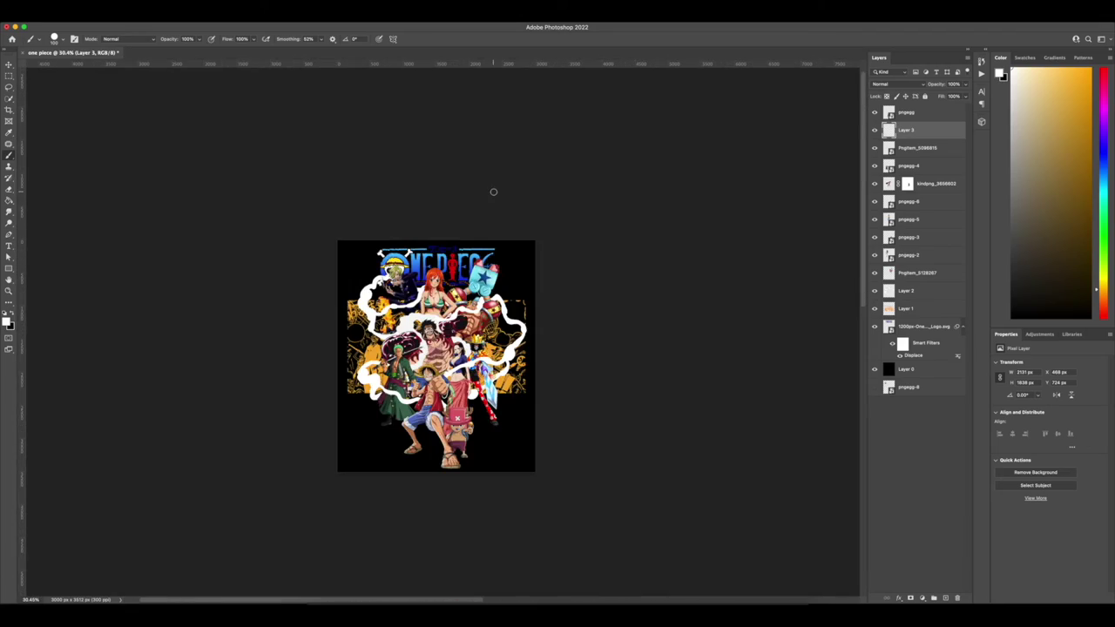
{"action": "scroll", "coordinate": [438, 349], "scroll_direction": "up", "scroll_amount": 4}
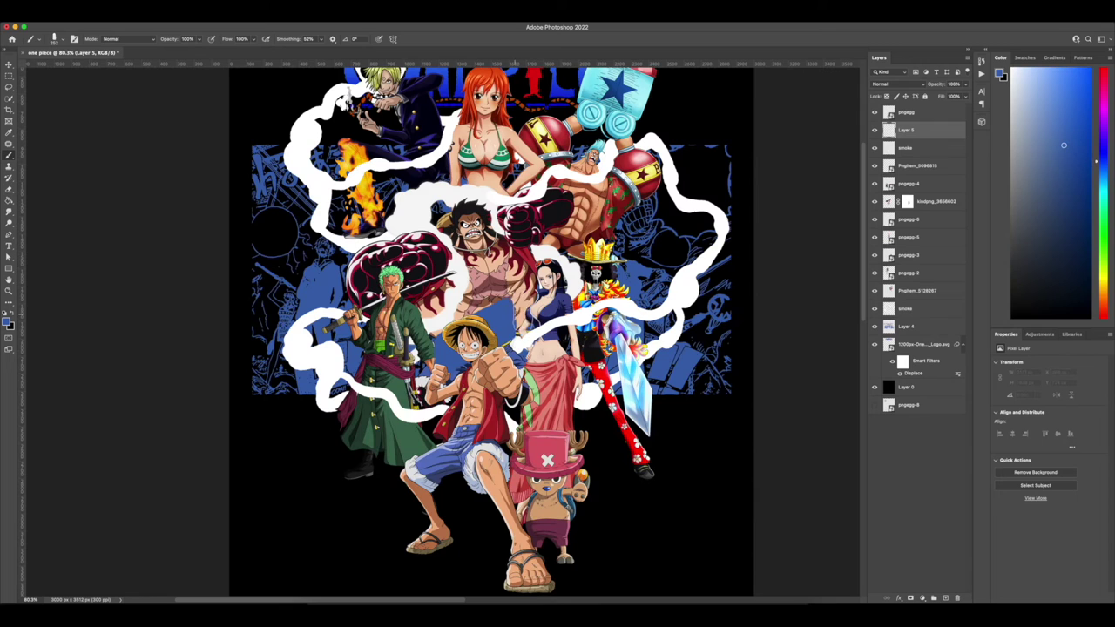
Paint rough blue brush strokes on Layer 5 directly behind Luffy, from above his hat down past his legs.
{"action": "mouse_move", "coordinate": [514, 296]}
{"action": "left_mouse_down"}
{"action": "mouse_move", "coordinate": [413, 374]}
{"action": "mouse_move", "coordinate": [397, 405]}
{"action": "mouse_move", "coordinate": [520, 344]}
{"action": "mouse_move", "coordinate": [541, 379]}
{"action": "mouse_move", "coordinate": [353, 501]}
{"action": "left_mouse_up"}
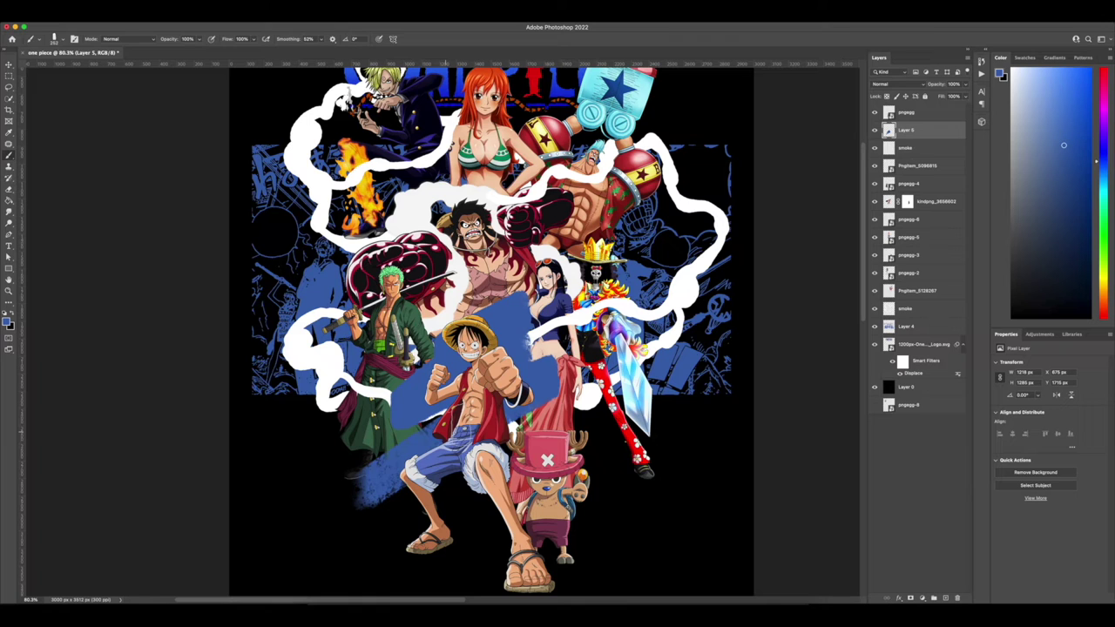
{"action": "left_click_drag", "start_coordinate": [526, 420], "coordinate": [552, 393]}
{"action": "scroll", "coordinate": [470, 418], "scroll_direction": "right", "scroll_amount": 1}
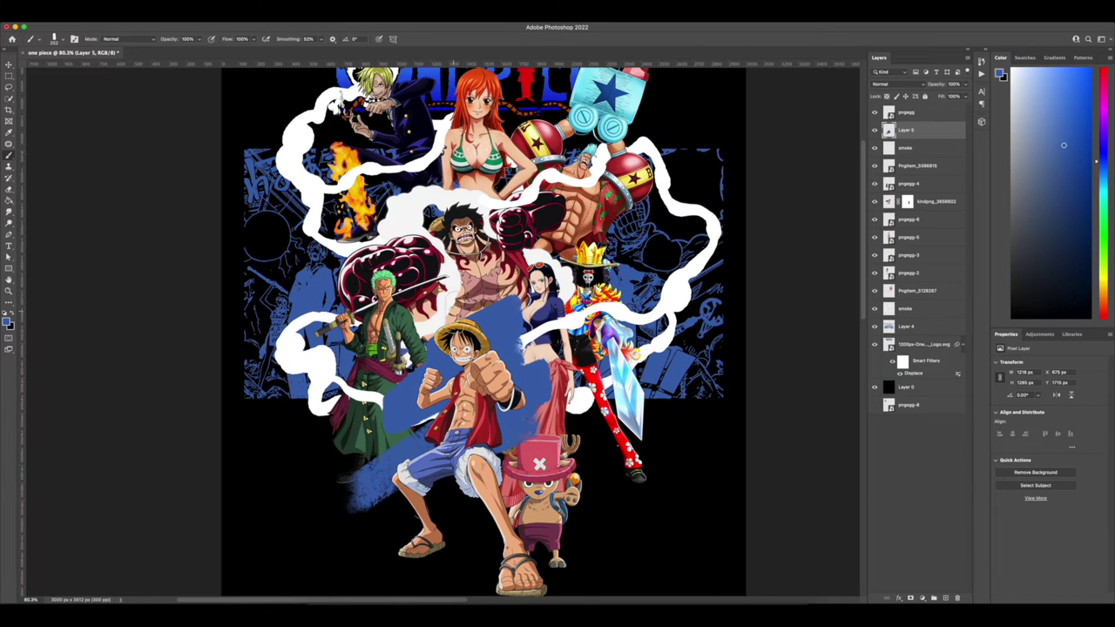
Try blue brush strokes along the backdrop's left edge beside Sanji and Zoro, and undo them.
{"action": "scroll", "coordinate": [509, 348], "scroll_direction": "up", "scroll_amount": 2}
{"action": "scroll", "coordinate": [509, 348], "scroll_direction": "right", "scroll_amount": 2}
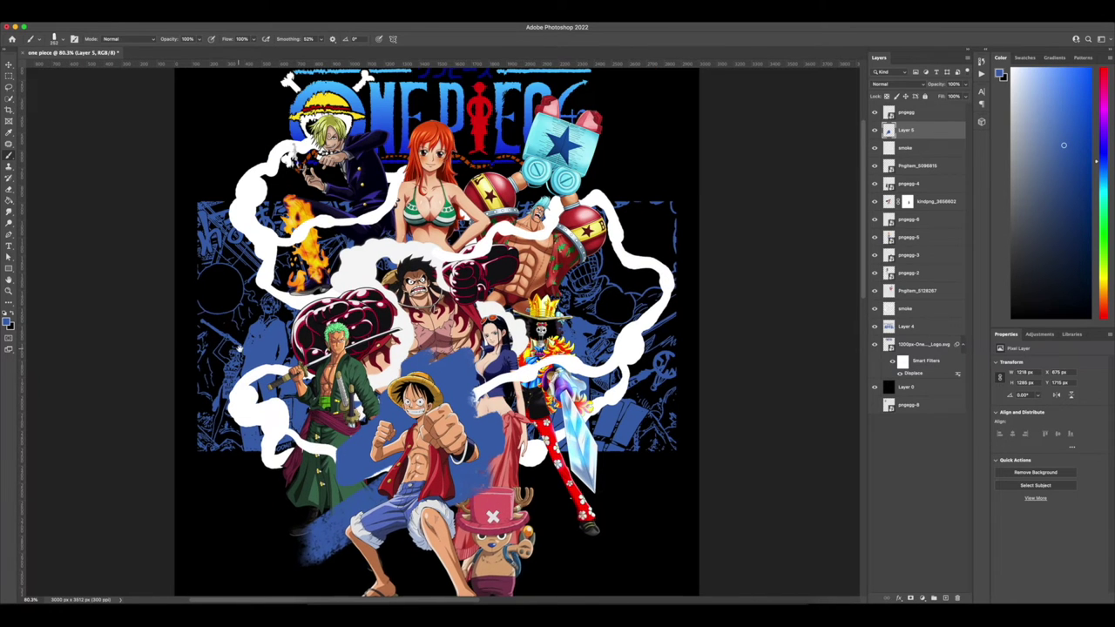
{"action": "scroll", "coordinate": [436, 331], "scroll_direction": "left", "scroll_amount": 3}
{"action": "scroll", "coordinate": [435, 331], "scroll_direction": "up", "scroll_amount": 1}
{"action": "left_click_drag", "start_coordinate": [313, 218], "coordinate": [301, 261]}
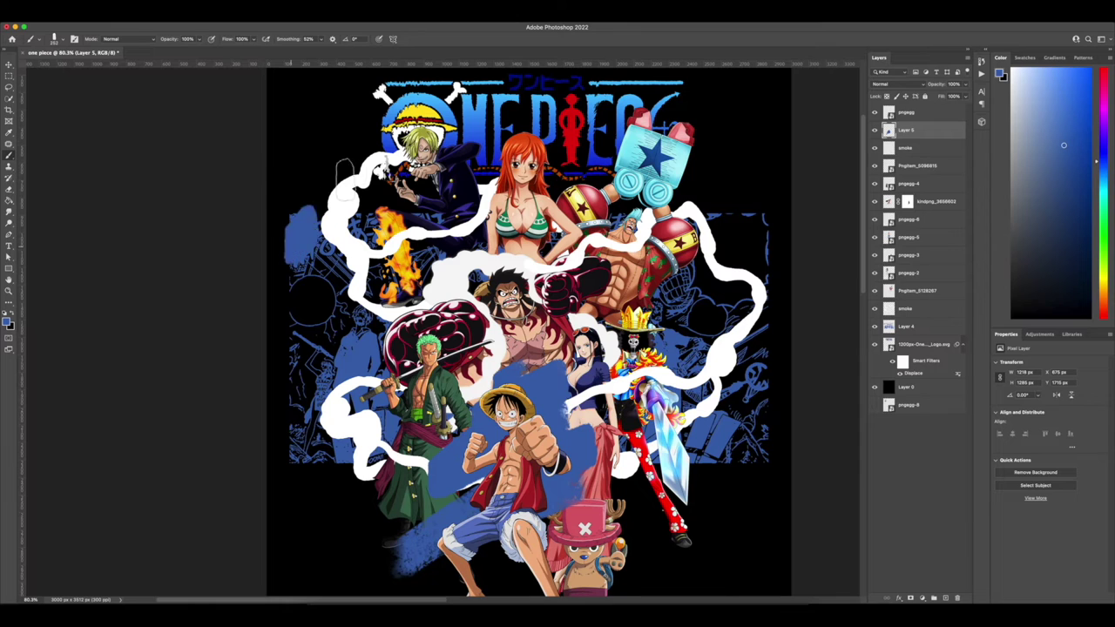
{"action": "left_click_drag", "start_coordinate": [345, 180], "coordinate": [268, 328]}
{"action": "left_click_drag", "start_coordinate": [280, 394], "coordinate": [478, 270]}
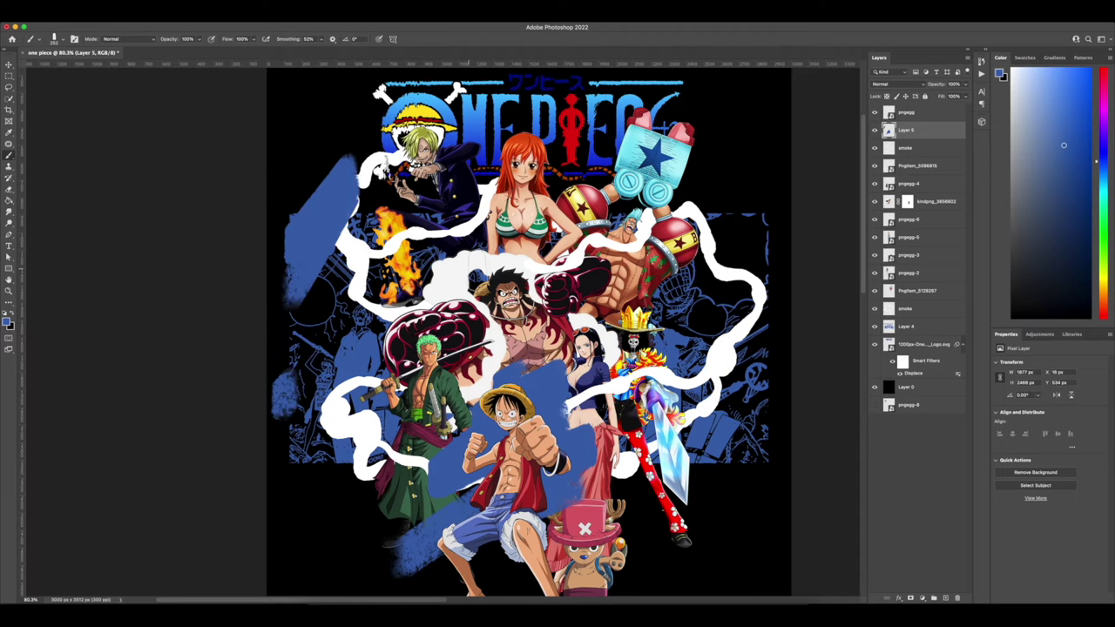
{"action": "key", "text": "super+z"}
{"action": "left_click_drag", "start_coordinate": [291, 396], "coordinate": [343, 341]}
{"action": "key", "text": "super+z"}
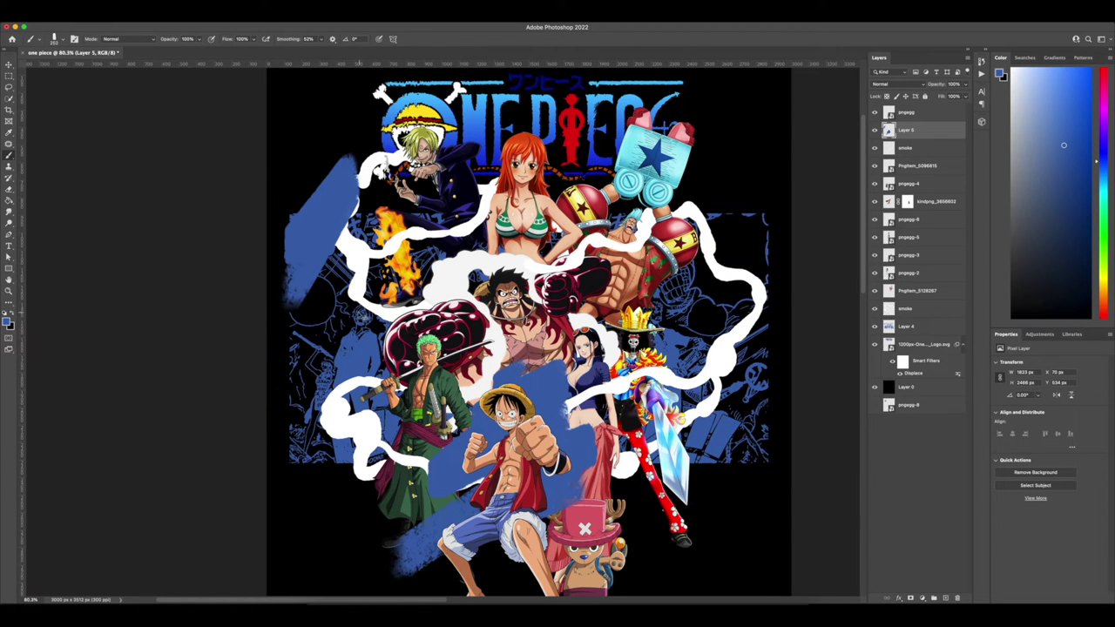
{"action": "key", "text": "super+z"}
Paint blue brush strokes on Layer 5 along the backdrop's left edge beside Sanji and its right edge beside Franky and Brook.
{"action": "mouse_move", "coordinate": [318, 227]}
{"action": "left_mouse_down"}
{"action": "mouse_move", "coordinate": [293, 246]}
{"action": "mouse_move", "coordinate": [313, 213]}
{"action": "mouse_move", "coordinate": [337, 218]}
{"action": "mouse_move", "coordinate": [284, 342]}
{"action": "mouse_move", "coordinate": [312, 300]}
{"action": "left_mouse_up"}
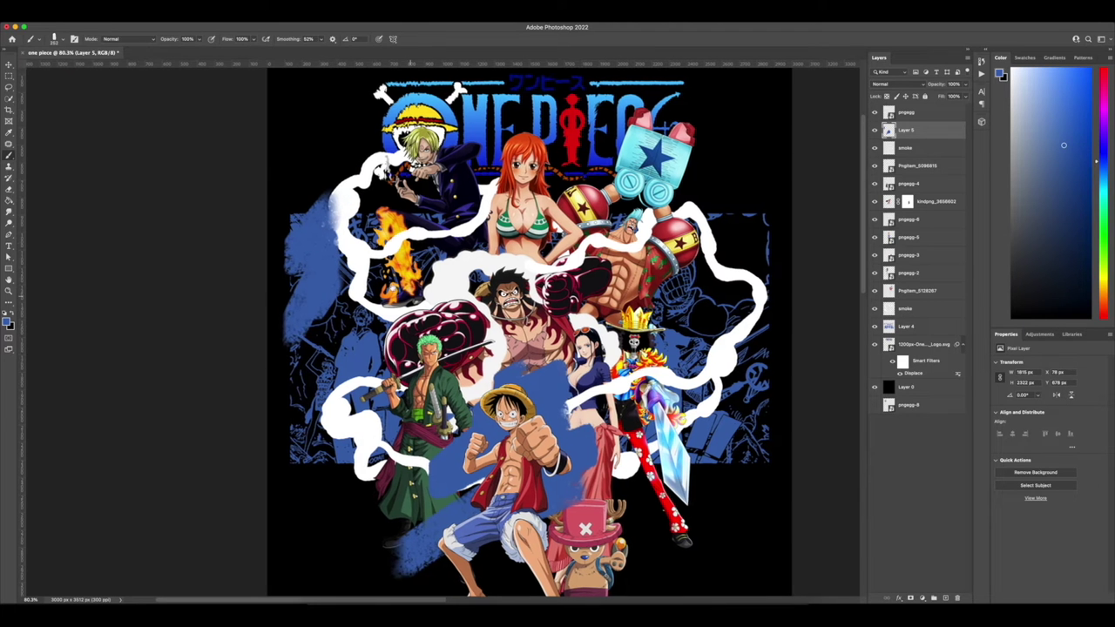
{"action": "scroll", "coordinate": [436, 314], "scroll_direction": "right", "scroll_amount": 5}
{"action": "left_click_drag", "start_coordinate": [566, 348], "coordinate": [515, 479]}
{"action": "scroll", "coordinate": [653, 380], "scroll_direction": "left", "scroll_amount": 5}
{"action": "scroll", "coordinate": [652, 380], "scroll_direction": "down", "scroll_amount": 1}
{"action": "scroll", "coordinate": [653, 380], "scroll_direction": "right", "scroll_amount": 2}
{"action": "scroll", "coordinate": [653, 380], "scroll_direction": "up", "scroll_amount": 2}
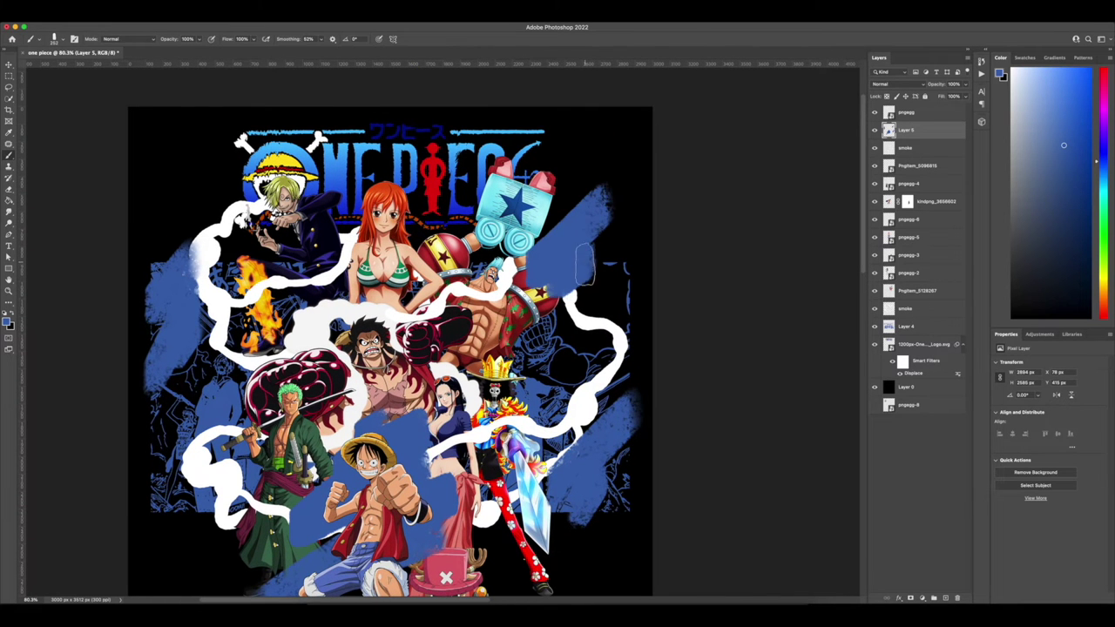
{"action": "scroll", "coordinate": [540, 322], "scroll_direction": "left", "scroll_amount": 5}
{"action": "scroll", "coordinate": [540, 322], "scroll_direction": "down", "scroll_amount": 2}
{"action": "scroll", "coordinate": [540, 331], "scroll_direction": "right", "scroll_amount": 2}
{"action": "scroll", "coordinate": [540, 331], "scroll_direction": "up", "scroll_amount": 1}
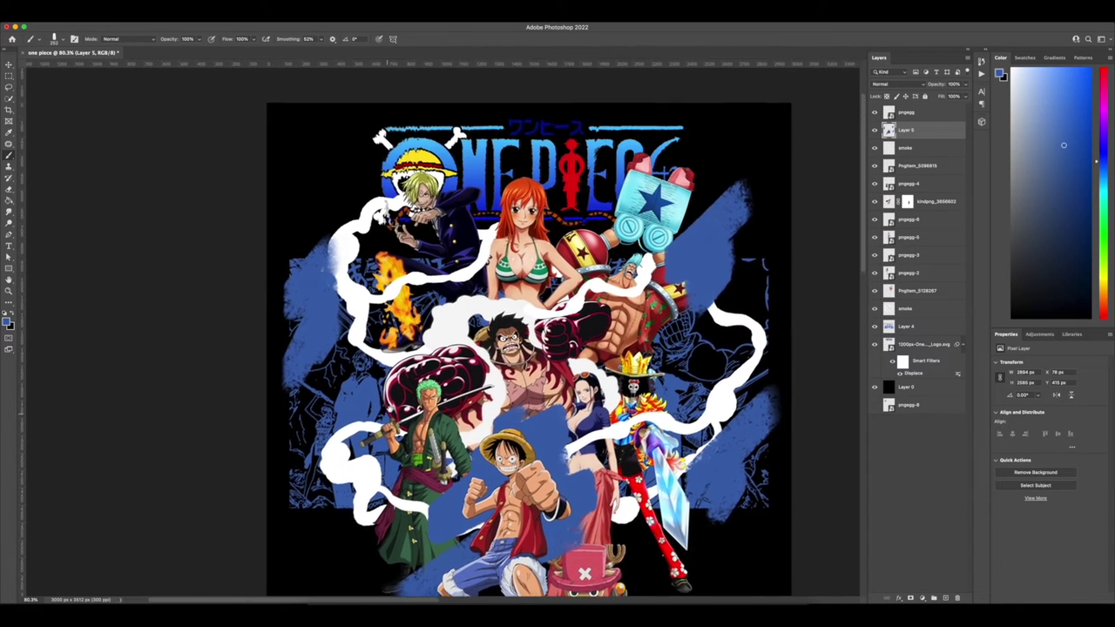
{"action": "left_click_drag", "start_coordinate": [413, 296], "coordinate": [426, 362]}
{"action": "left_click_drag", "start_coordinate": [426, 361], "coordinate": [413, 348]}
Delete the hidden Layer 6 above the pngegg layer.
{"action": "scroll", "coordinate": [523, 331], "scroll_direction": "down", "scroll_amount": 2}
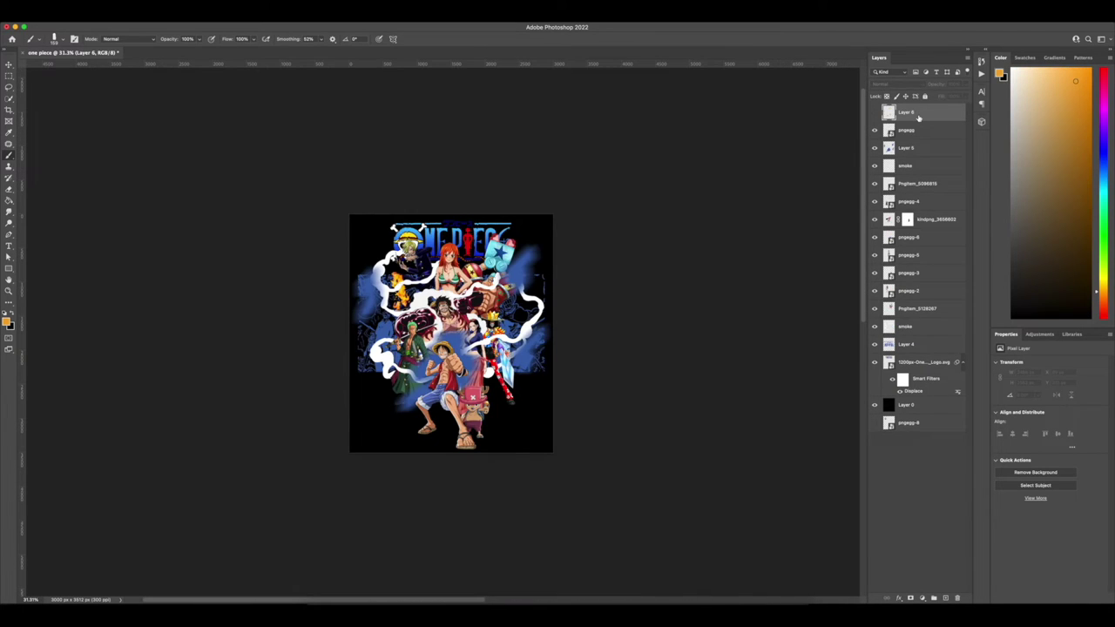
{"action": "key", "text": "Delete"}
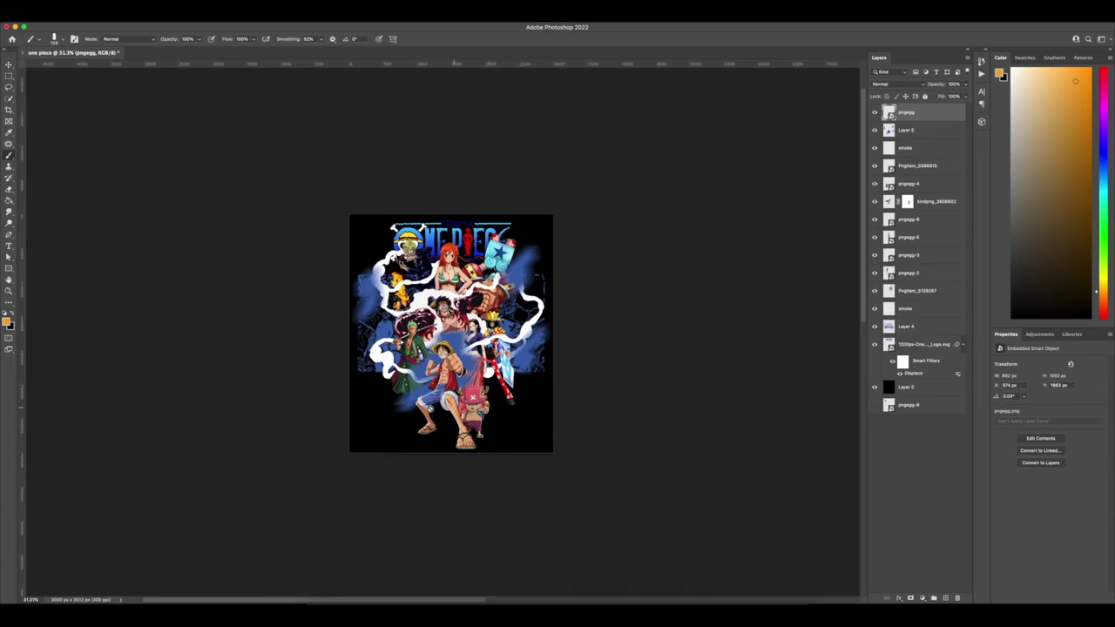
Examine the composition close up and zoomed out, toggling the visibility of the black Layer 0 background.
{"action": "scroll", "coordinate": [446, 343], "scroll_direction": "up", "scroll_amount": 10}
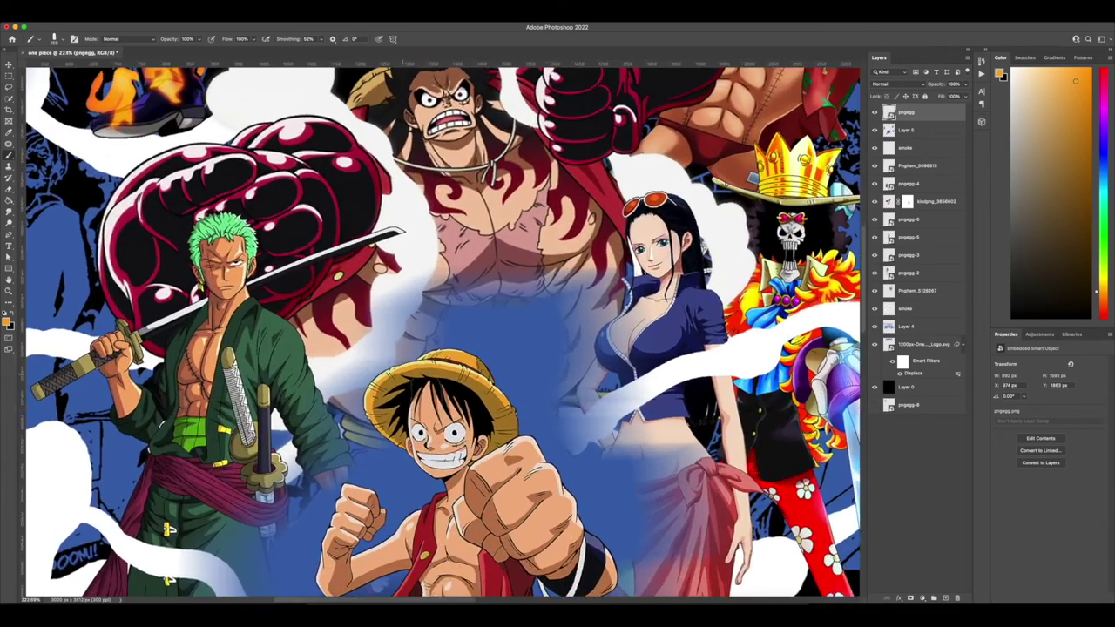
{"action": "scroll", "coordinate": [427, 408], "scroll_direction": "down", "scroll_amount": 10}
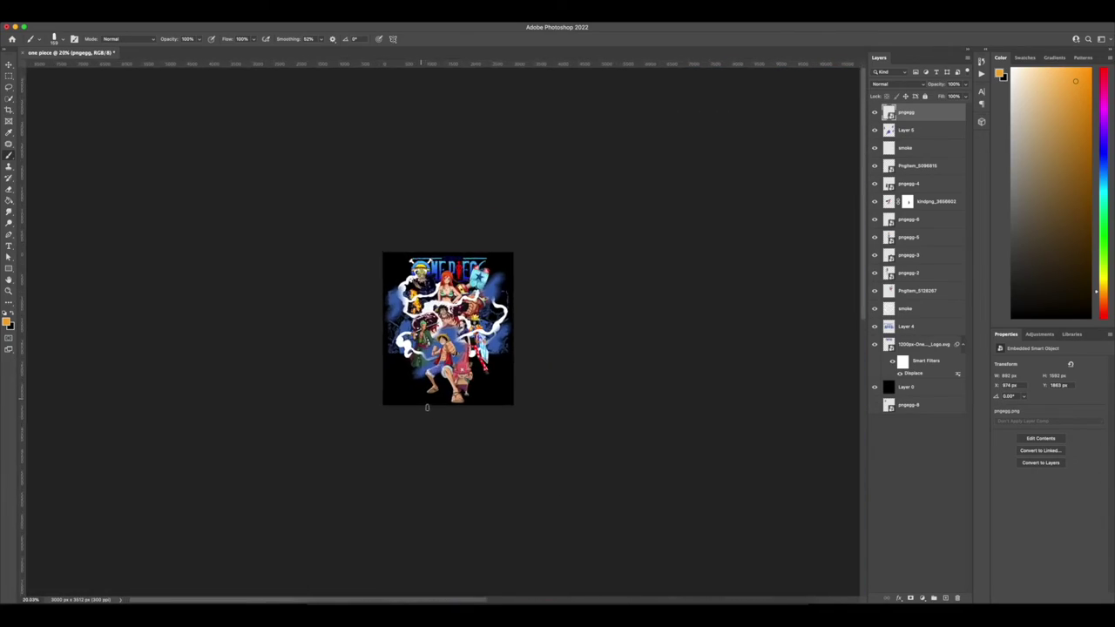
{"action": "scroll", "coordinate": [427, 408], "scroll_direction": "up", "scroll_amount": 3}
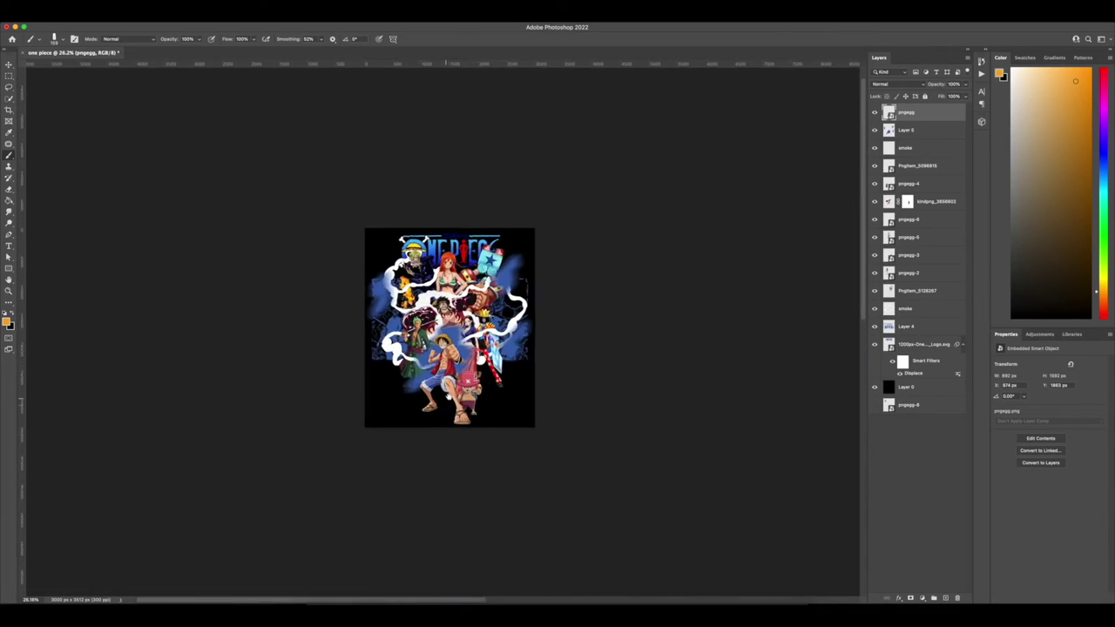
{"action": "left_click", "coordinate": [875, 389]}
{"action": "left_click", "coordinate": [874, 388]}
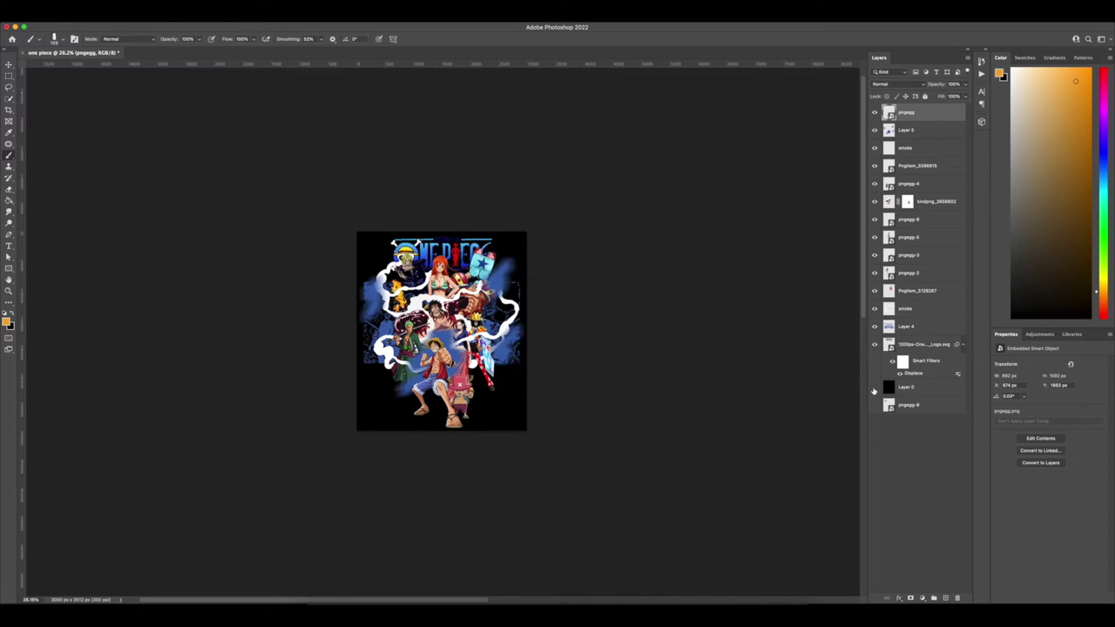
{"action": "left_click", "coordinate": [874, 389]}
{"action": "left_click", "coordinate": [874, 389]}
Scale the orange KING OF THE PIRATES text to about 804 px wide and place it beneath Luffy's feet.
{"action": "scroll", "coordinate": [501, 349], "scroll_direction": "up", "scroll_amount": 1}
{"action": "scroll", "coordinate": [427, 368], "scroll_direction": "up", "scroll_amount": 5}
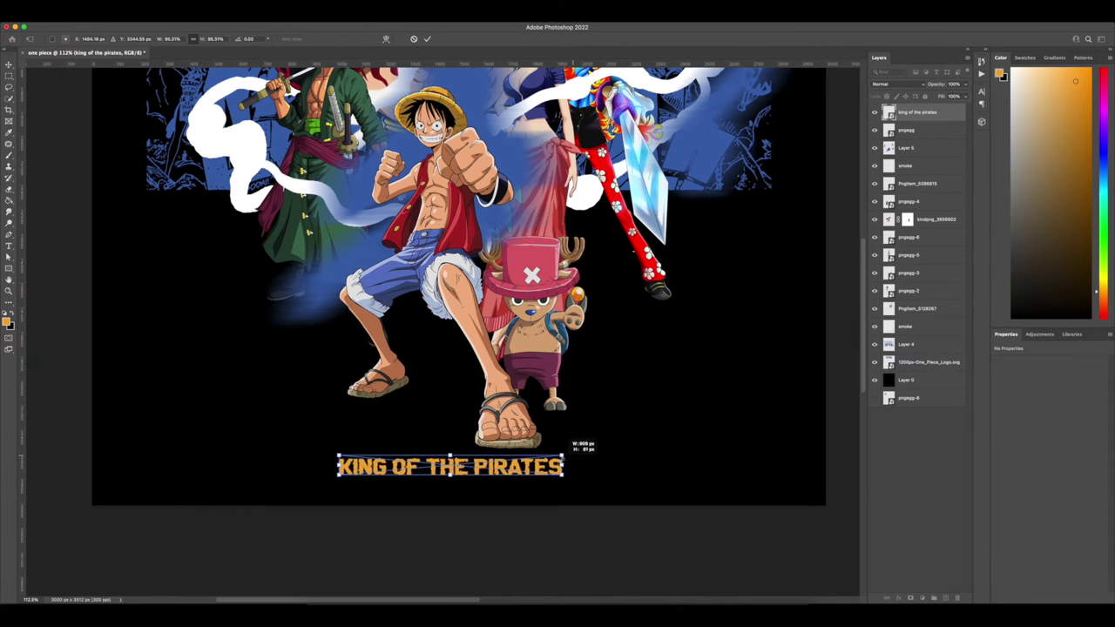
{"action": "key", "text": "ctrl+t"}
{"action": "mouse_move", "coordinate": [520, 448]}
{"action": "left_mouse_down"}
{"action": "mouse_move", "coordinate": [515, 462]}
{"action": "mouse_move", "coordinate": [536, 457]}
{"action": "left_mouse_up"}
{"action": "left_click_drag", "start_coordinate": [514, 460], "coordinate": [529, 444]}
{"action": "key", "text": "Return"}
{"action": "key", "text": "t"}
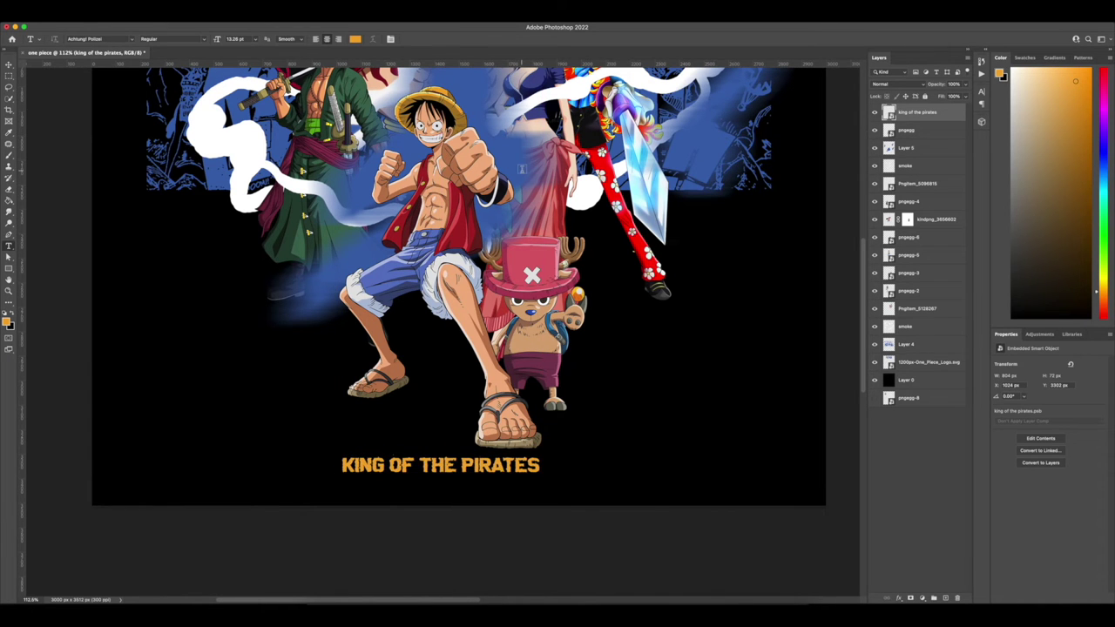
Rotate the KING OF THE PIRATES text by -90° and place it along the backdrop's lower left edge.
{"action": "scroll", "coordinate": [521, 168], "scroll_direction": "down", "scroll_amount": 10}
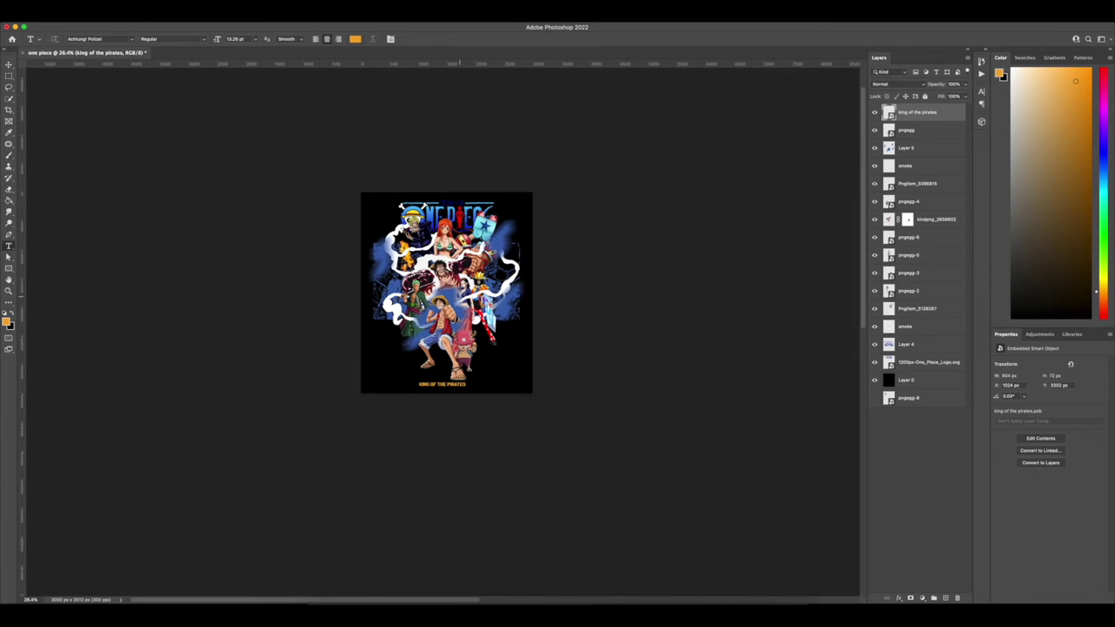
{"action": "scroll", "coordinate": [456, 335], "scroll_direction": "up", "scroll_amount": 7}
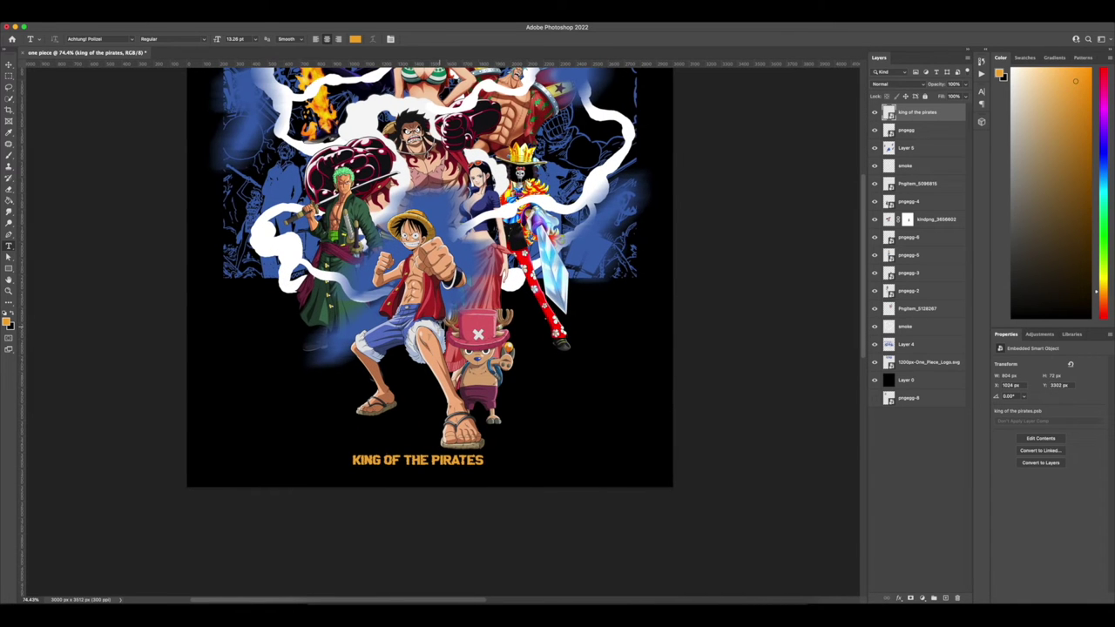
{"action": "key", "text": "super+t"}
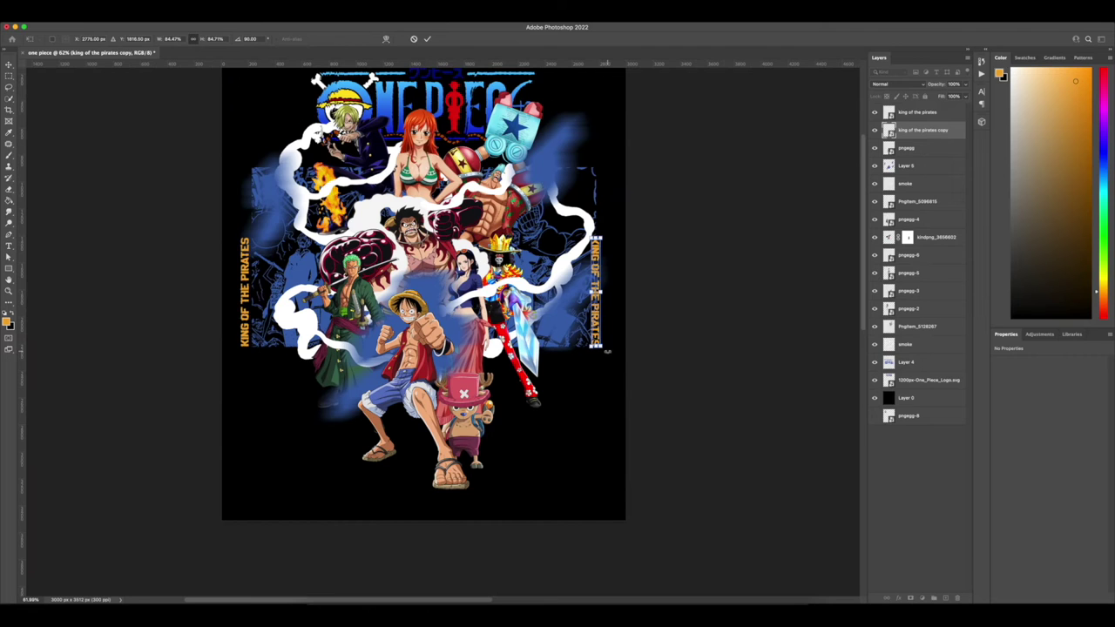
Move the 90° rotated copy of the KING OF THE PIRATES text up along the backdrop's upper right edge.
{"action": "scroll", "coordinate": [600, 352], "scroll_direction": "up", "scroll_amount": 3}
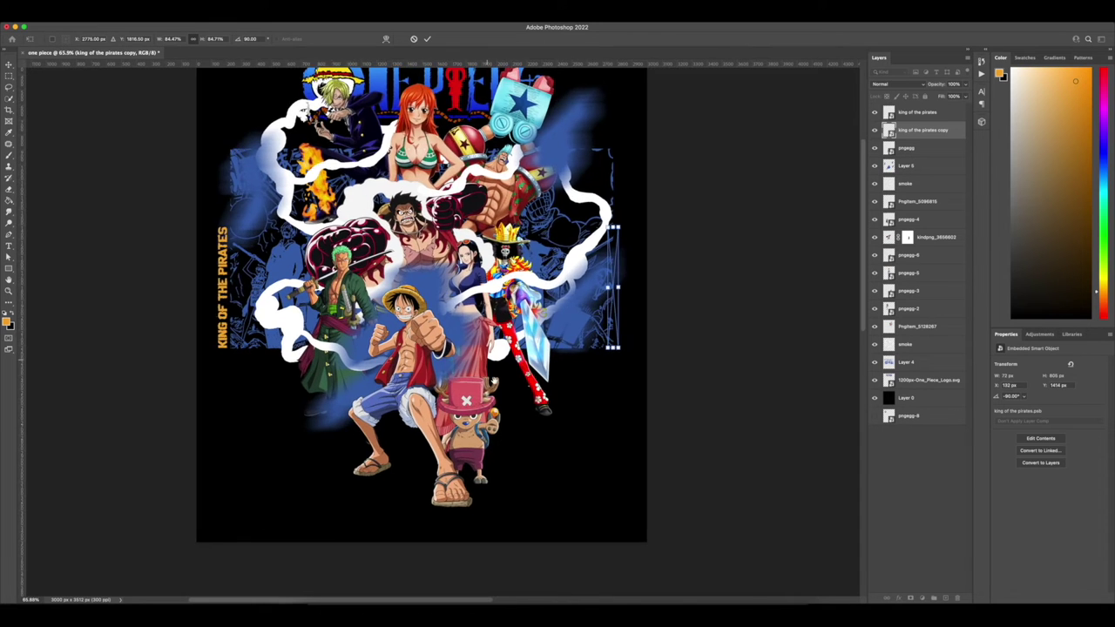
{"action": "left_click_drag", "start_coordinate": [533, 348], "coordinate": [535, 269]}
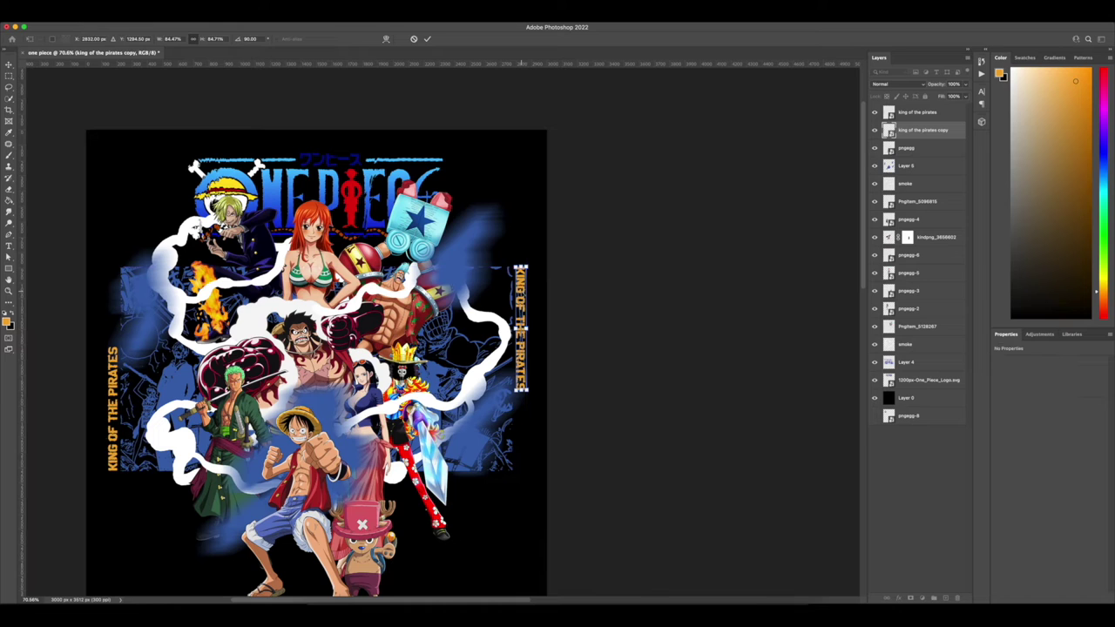
{"action": "key", "text": "Return"}
{"action": "key", "text": "t"}
{"action": "scroll", "coordinate": [451, 279], "scroll_direction": "down", "scroll_amount": 10}
{"action": "scroll", "coordinate": [451, 279], "scroll_direction": "up", "scroll_amount": 10}
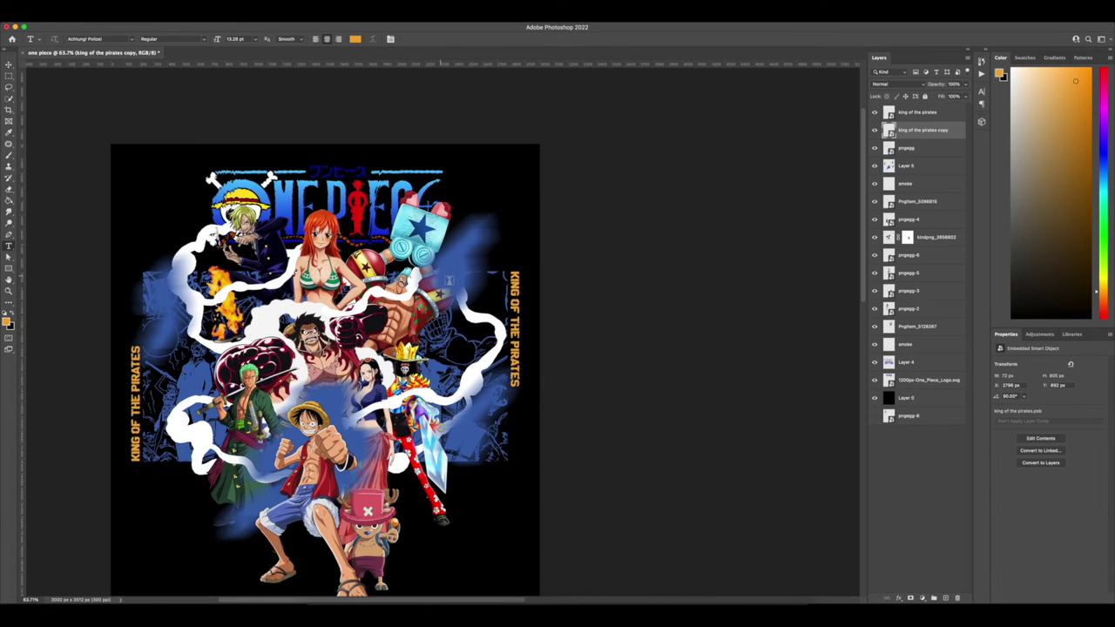
{"action": "left_click_drag", "start_coordinate": [463, 285], "coordinate": [508, 272]}
{"action": "scroll", "coordinate": [507, 270], "scroll_direction": "up", "scroll_amount": 2}
{"action": "scroll", "coordinate": [507, 270], "scroll_direction": "down", "scroll_amount": 2}
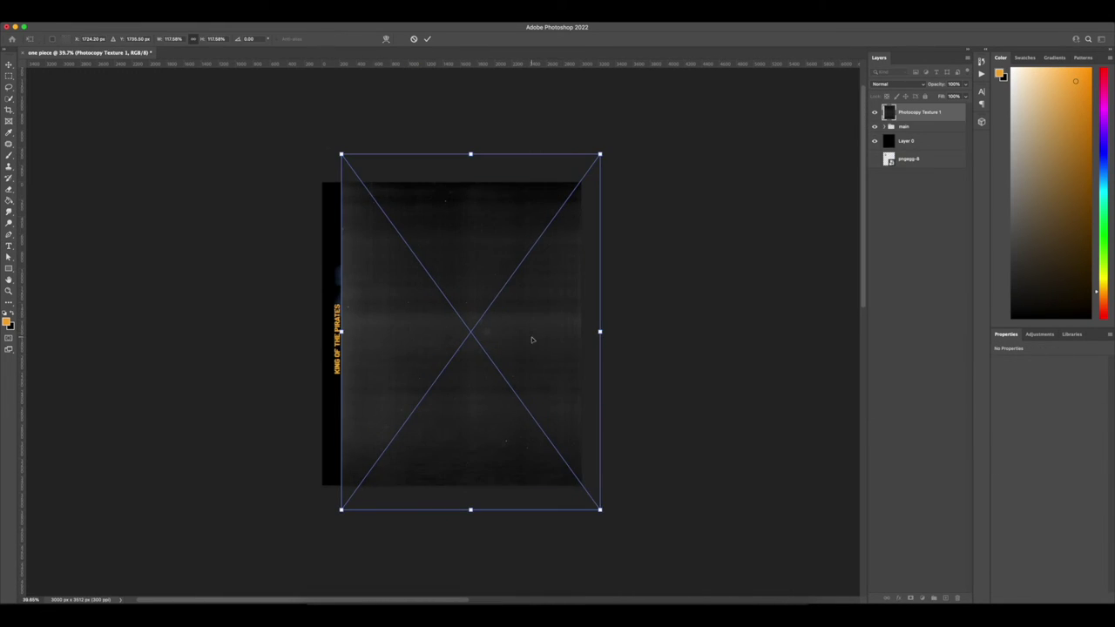
Place the Photocopy Texture 1 image over the canvas and set its blend mode to Screen.
{"action": "left_click_drag", "start_coordinate": [529, 339], "coordinate": [520, 336]}
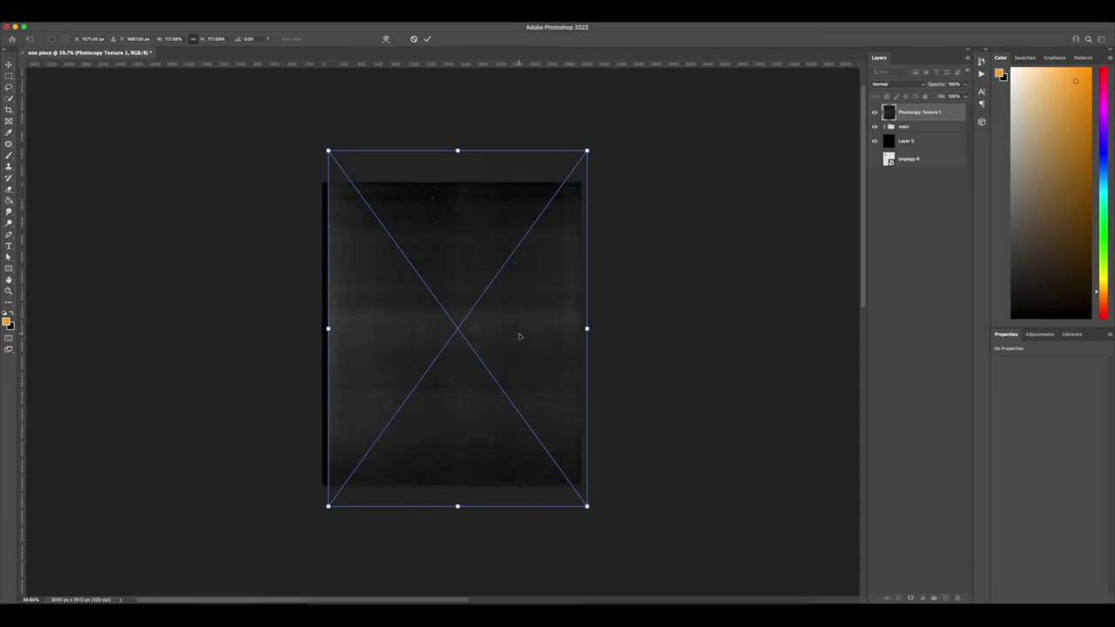
{"action": "key", "text": "Return"}
{"action": "key", "text": "t"}
{"action": "left_click", "coordinate": [886, 86]}
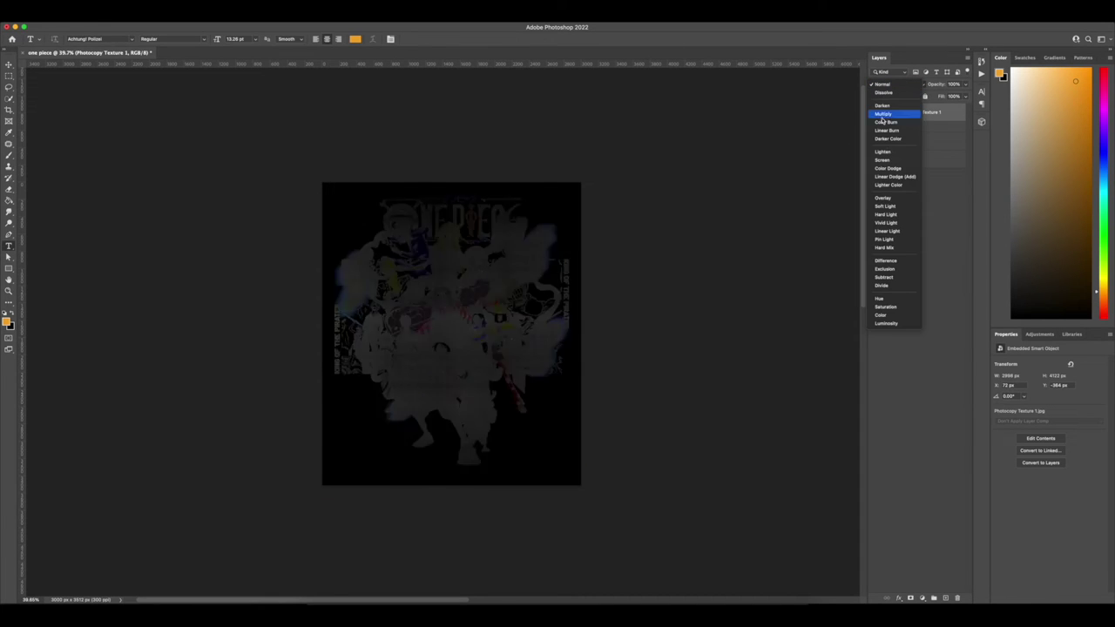
{"action": "left_click", "coordinate": [889, 162]}
Clip the Photocopy Texture 1 layer to the main group with a clipping mask.
{"action": "right_click", "coordinate": [919, 112]}
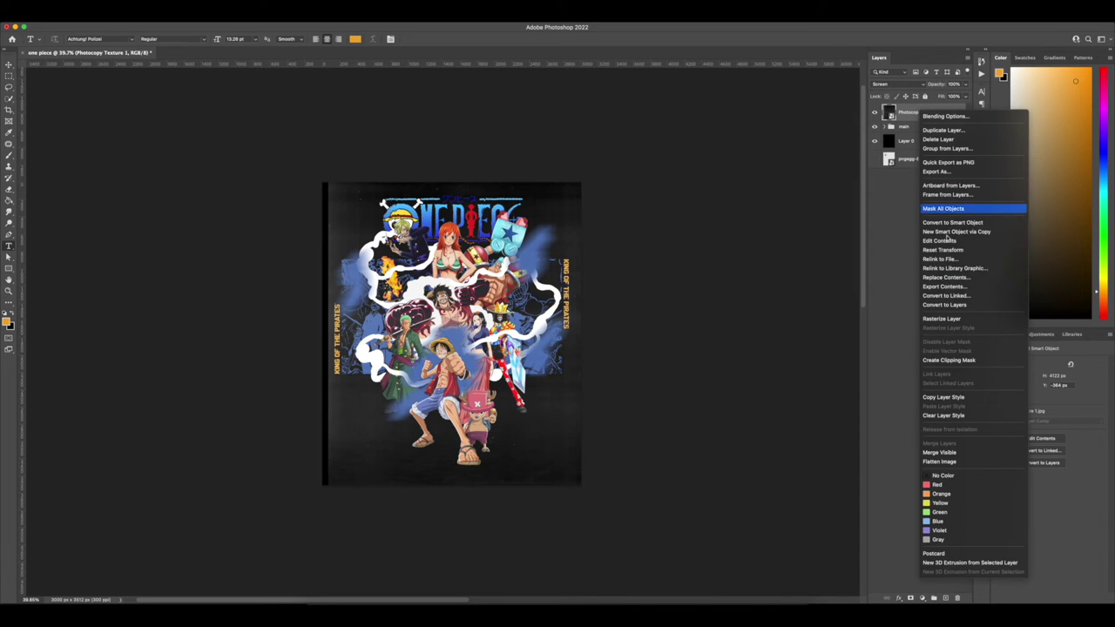
{"action": "left_click", "coordinate": [934, 361]}
{"action": "scroll", "coordinate": [464, 300], "scroll_direction": "up", "scroll_amount": 5}
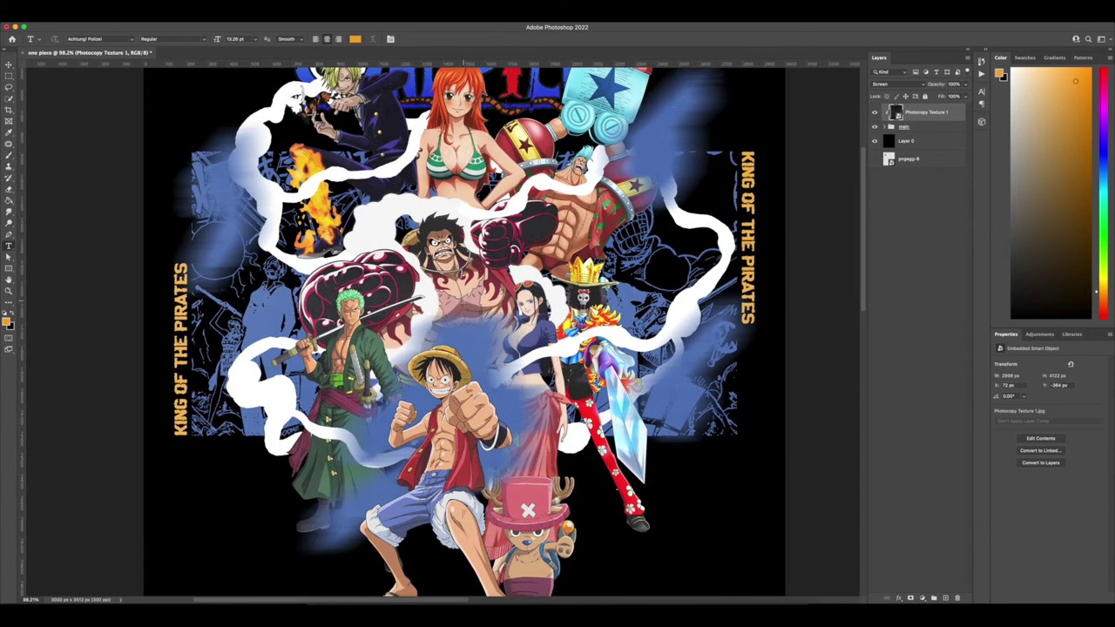
{"action": "scroll", "coordinate": [464, 300], "scroll_direction": "down", "scroll_amount": 3}
{"action": "scroll", "coordinate": [464, 300], "scroll_direction": "down", "scroll_amount": 5}
Convert a copy of the main group to a smart object and apply Poster Edges with edge thickness 0, edge intensity 1 and maximum posterization.
{"action": "left_click", "coordinate": [906, 128]}
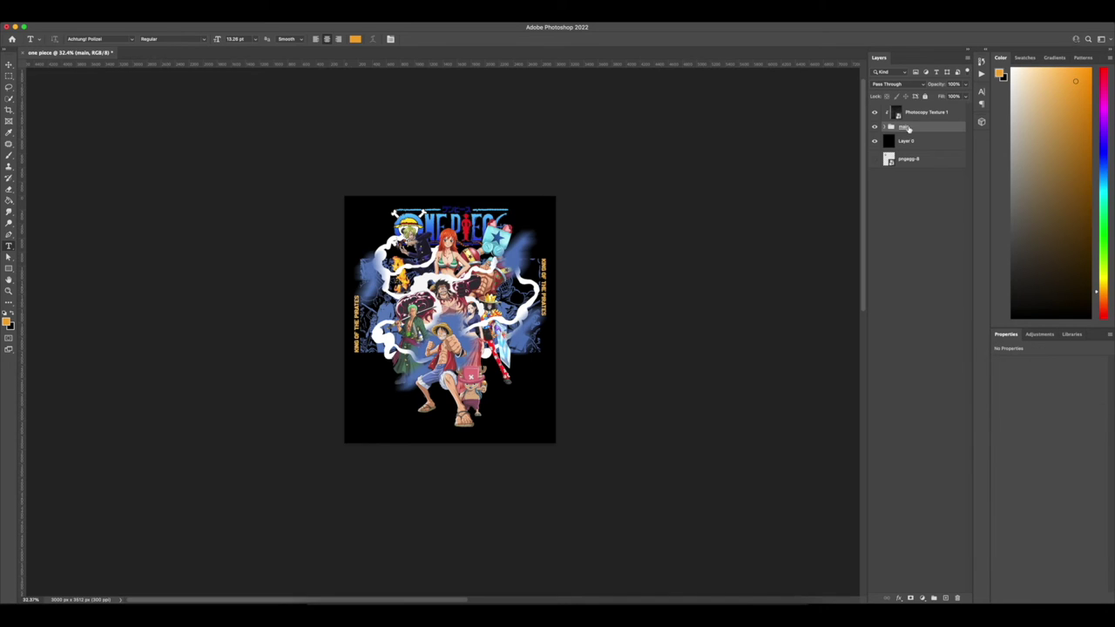
{"action": "scroll", "coordinate": [444, 333], "scroll_direction": "up", "scroll_amount": 3}
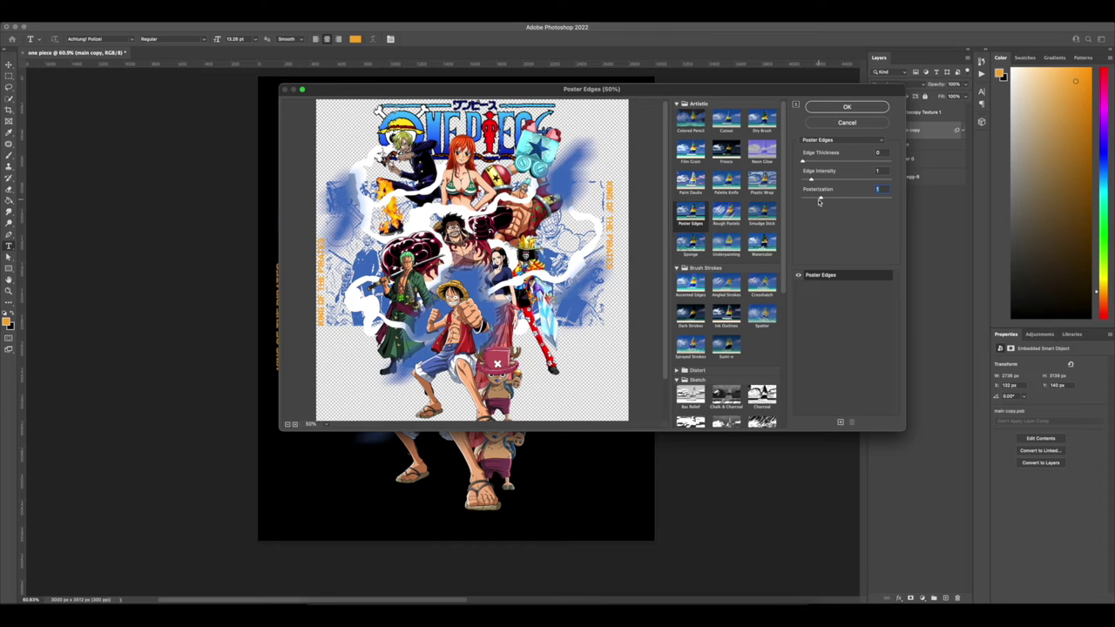
{"action": "left_click", "coordinate": [809, 199]}
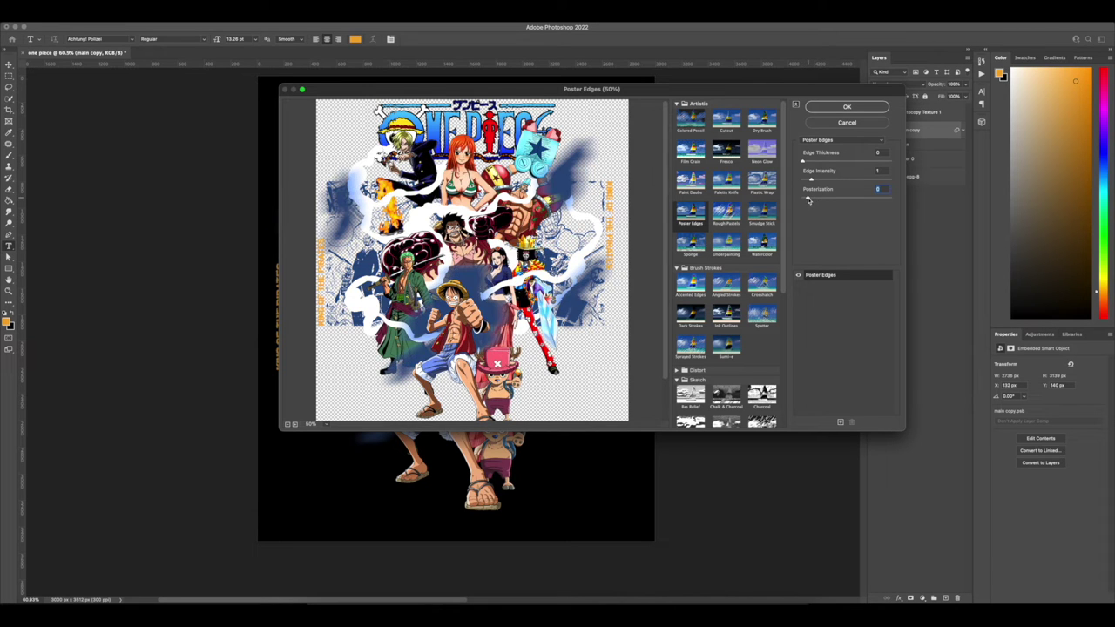
{"action": "left_click", "coordinate": [840, 199]}
{"action": "left_click", "coordinate": [856, 199]}
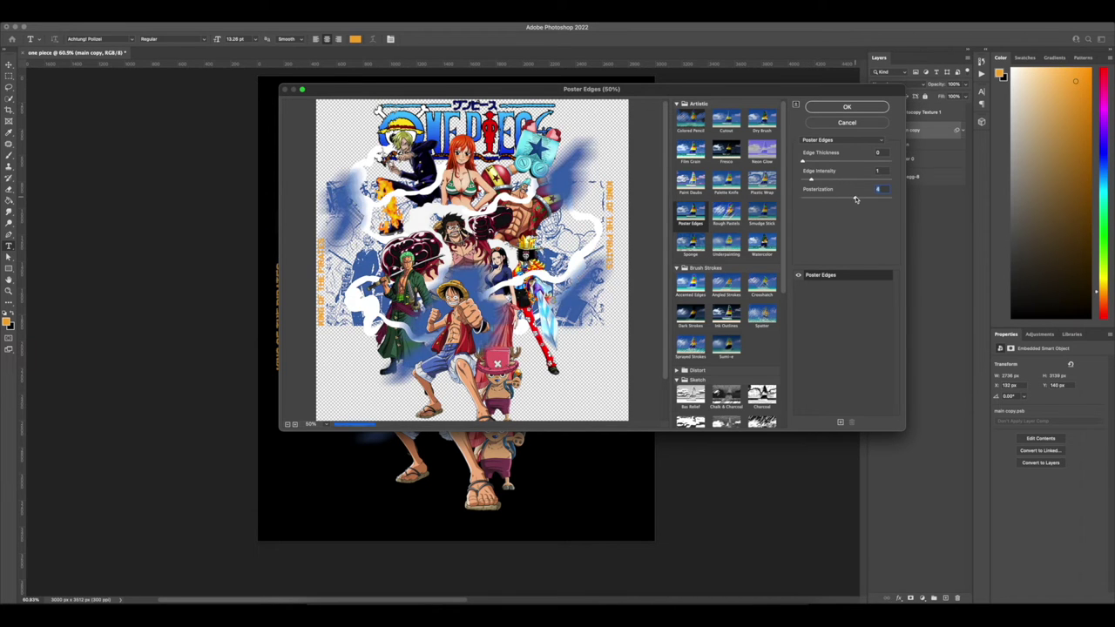
{"action": "left_click_drag", "start_coordinate": [863, 200], "coordinate": [922, 198]}
{"action": "left_click", "coordinate": [871, 107]}
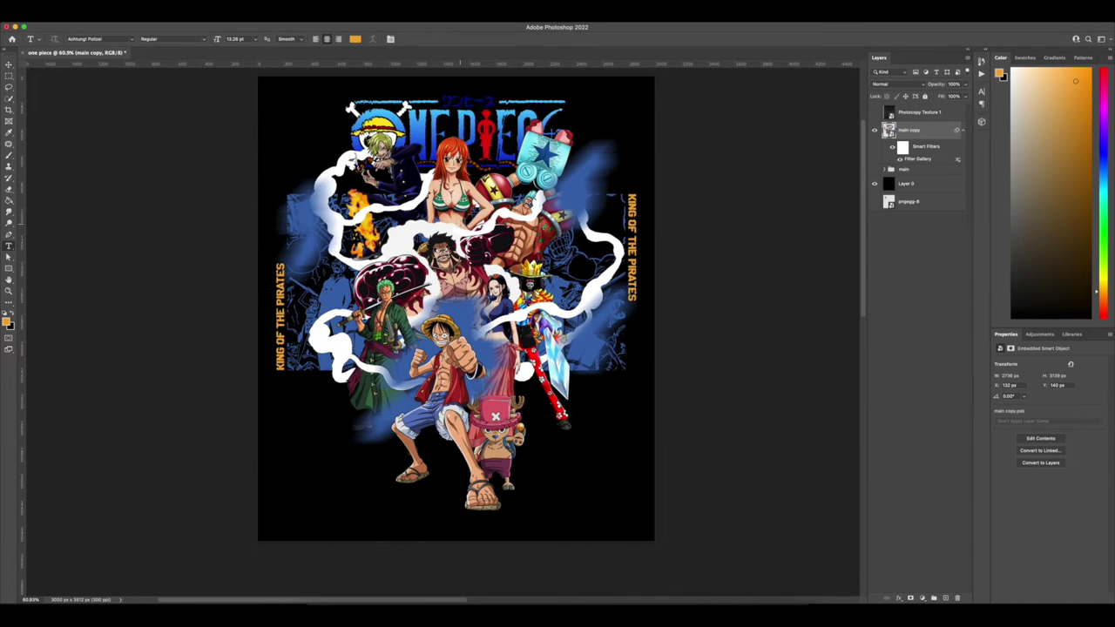
Examine the filtered artwork close up and zoomed out, with the black Layer 0 background hidden and shown.
{"action": "scroll", "coordinate": [460, 223], "scroll_direction": "up", "scroll_amount": 10}
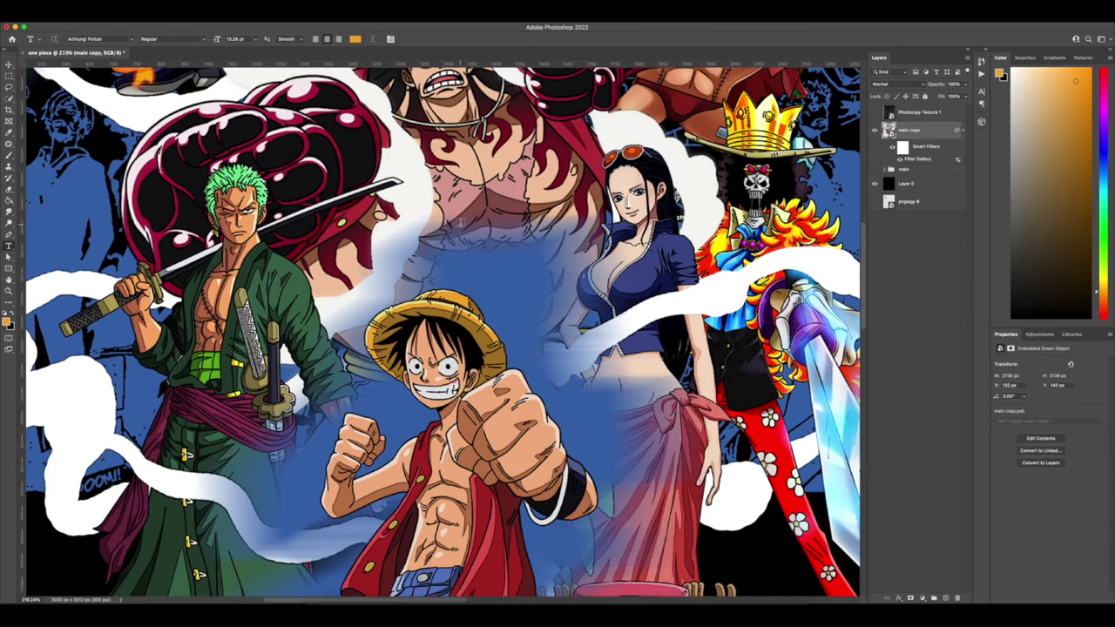
{"action": "scroll", "coordinate": [445, 372], "scroll_direction": "down", "scroll_amount": 10}
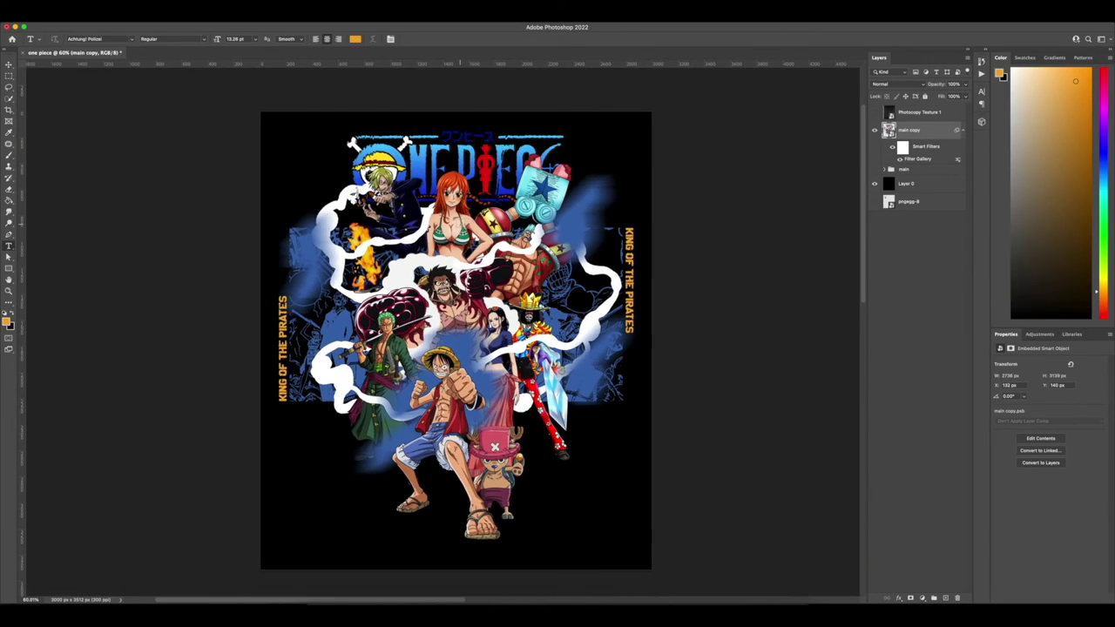
{"action": "left_click", "coordinate": [875, 184]}
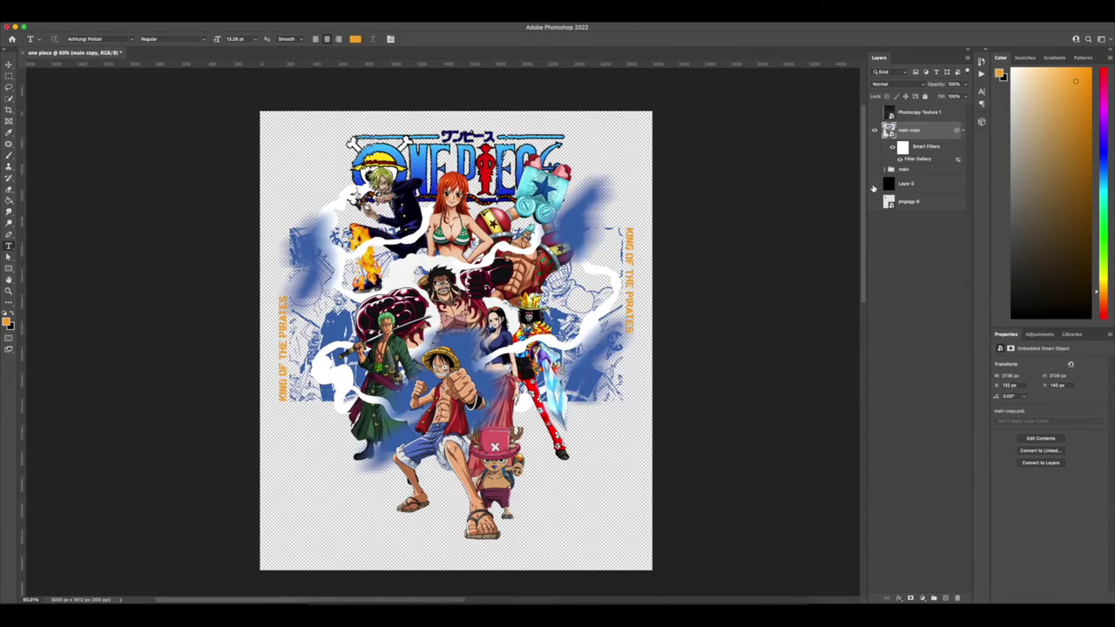
{"action": "left_click", "coordinate": [875, 185]}
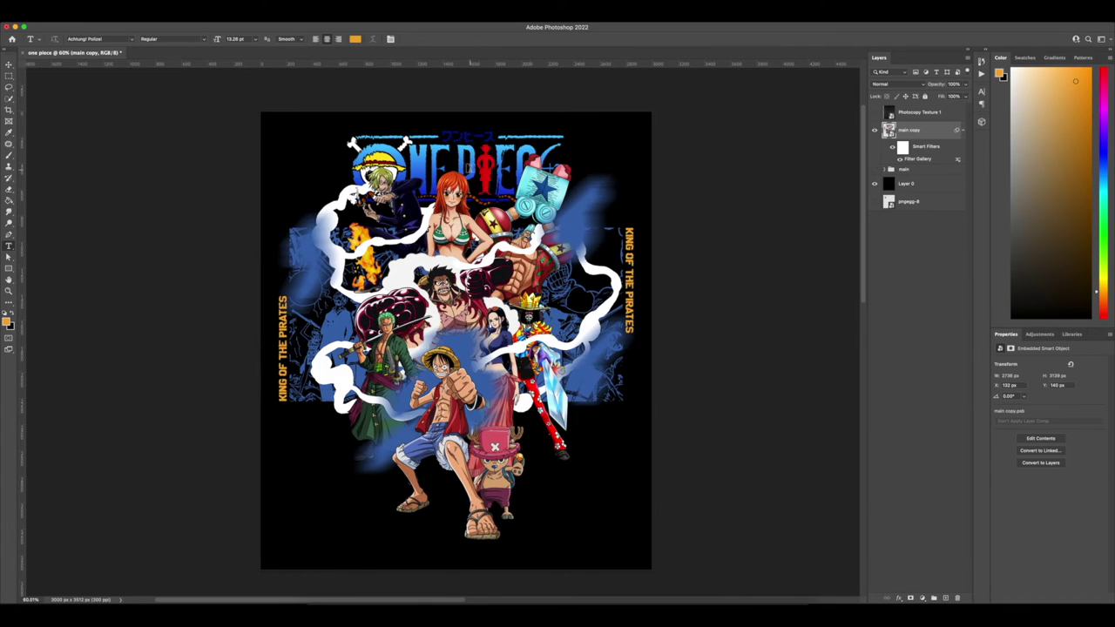
{"action": "scroll", "coordinate": [470, 168], "scroll_direction": "up", "scroll_amount": 5}
{"action": "scroll", "coordinate": [470, 168], "scroll_direction": "down", "scroll_amount": 5}
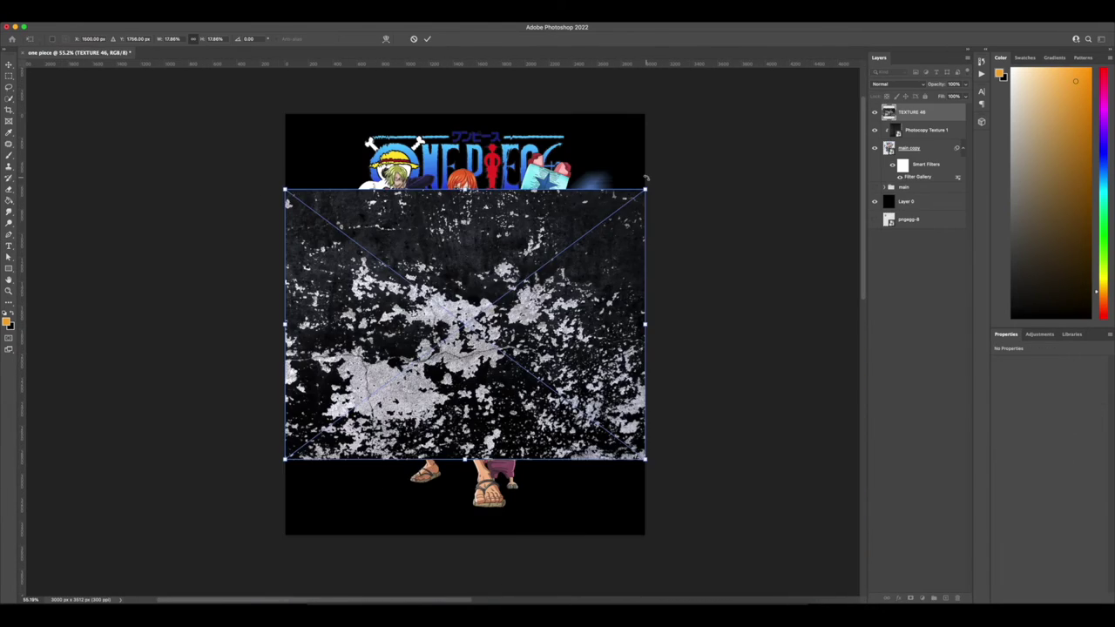
Rotate the TEXTURE 46 image by -90° and scale it to about 3042 x 4056 px to cover the canvas.
{"action": "left_click_drag", "start_coordinate": [627, 200], "coordinate": [355, 185]}
{"action": "left_click_drag", "start_coordinate": [603, 144], "coordinate": [790, 104]}
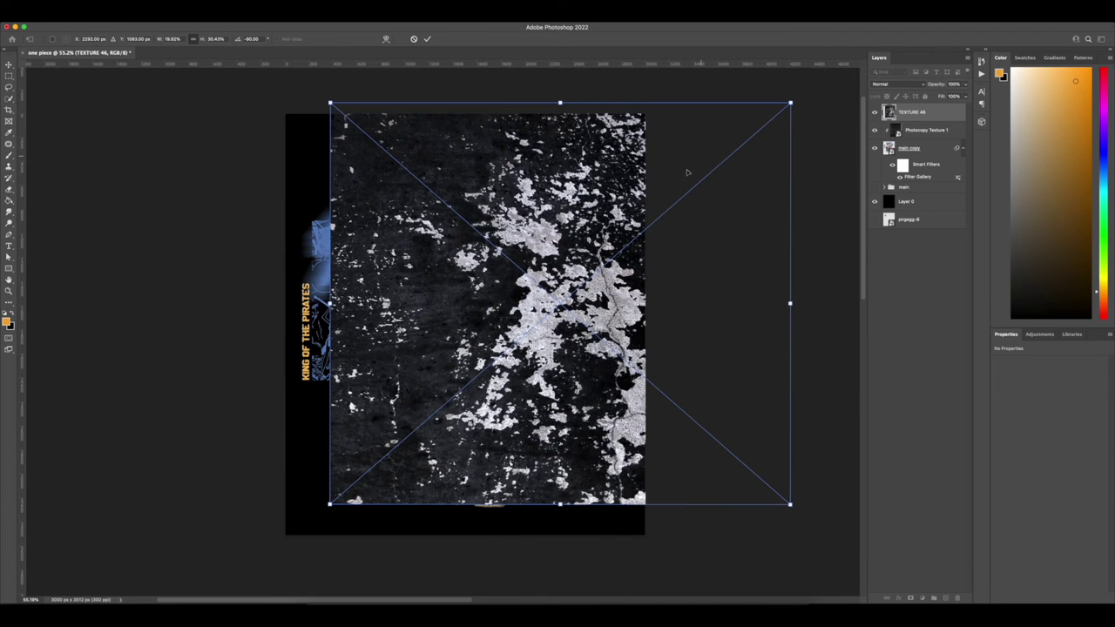
{"action": "key", "text": "super+z"}
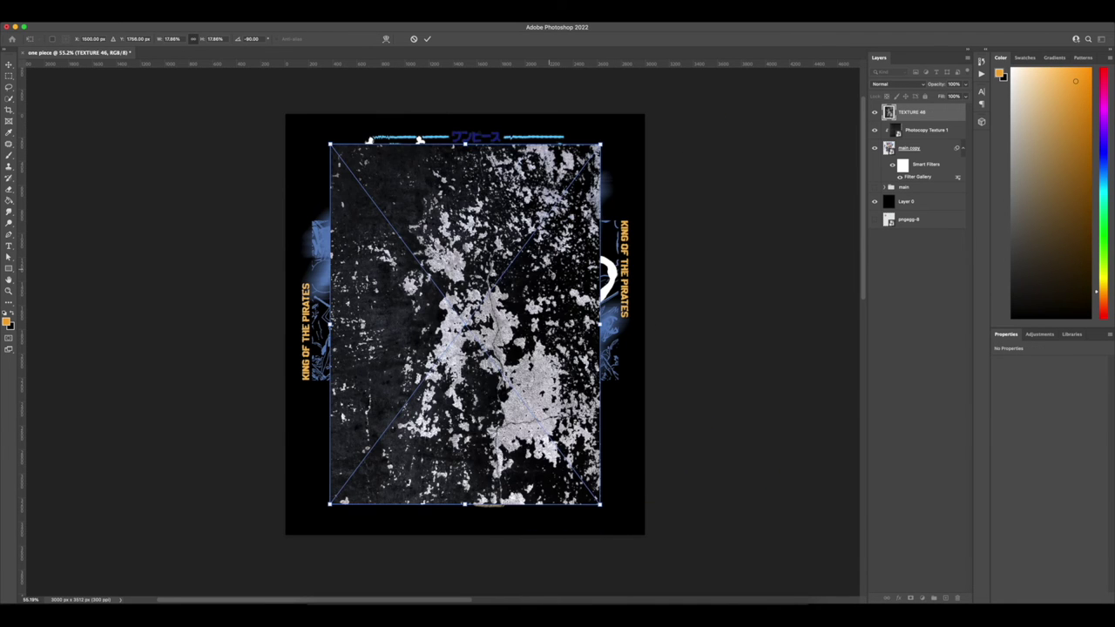
{"action": "left_click_drag", "start_coordinate": [601, 145], "coordinate": [759, 100]}
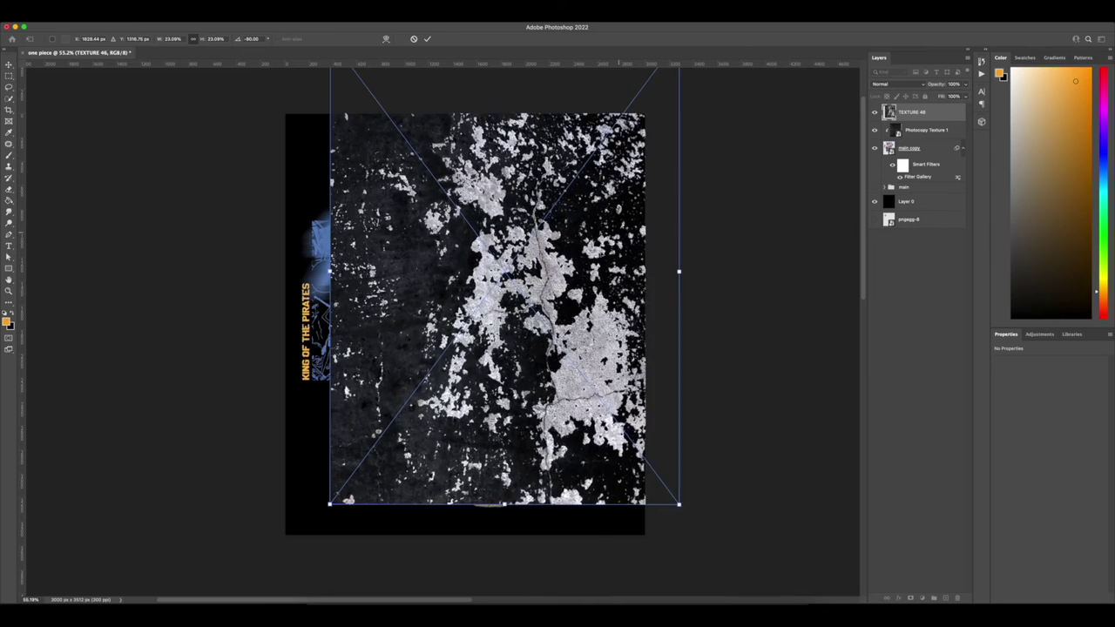
{"action": "left_click_drag", "start_coordinate": [618, 222], "coordinate": [568, 283]}
{"action": "left_click_drag", "start_coordinate": [629, 331], "coordinate": [647, 331]}
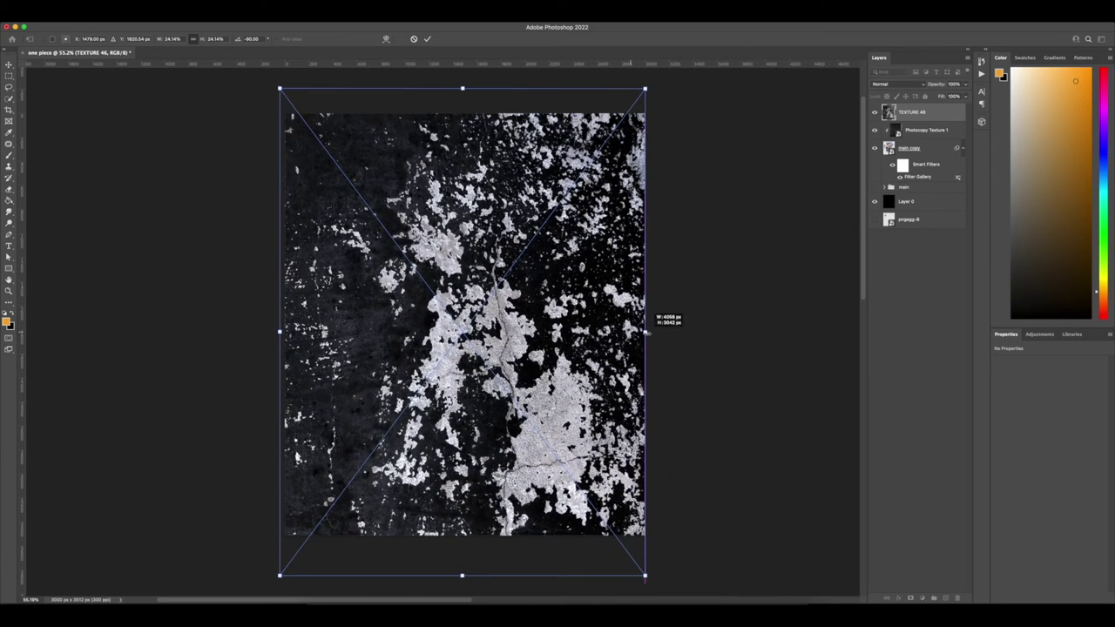
{"action": "key", "text": "Return"}
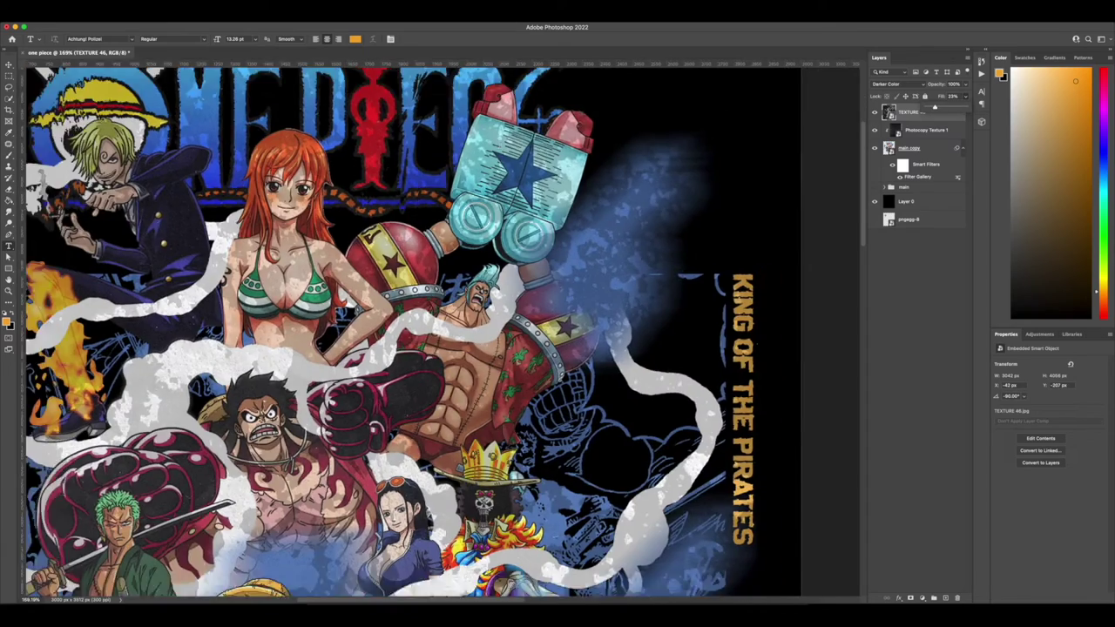
Try blending the TEXTURE 46 layer in Darker Color mode at 23% fill.
{"action": "scroll", "coordinate": [489, 193], "scroll_direction": "down", "scroll_amount": 3}
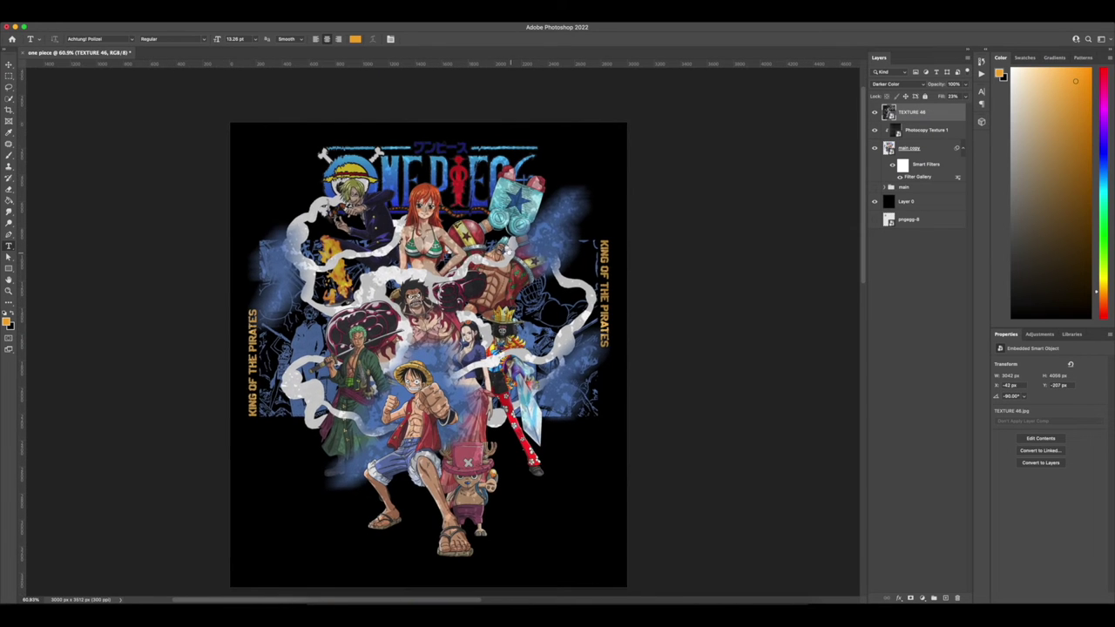
{"action": "left_click", "coordinate": [965, 96]}
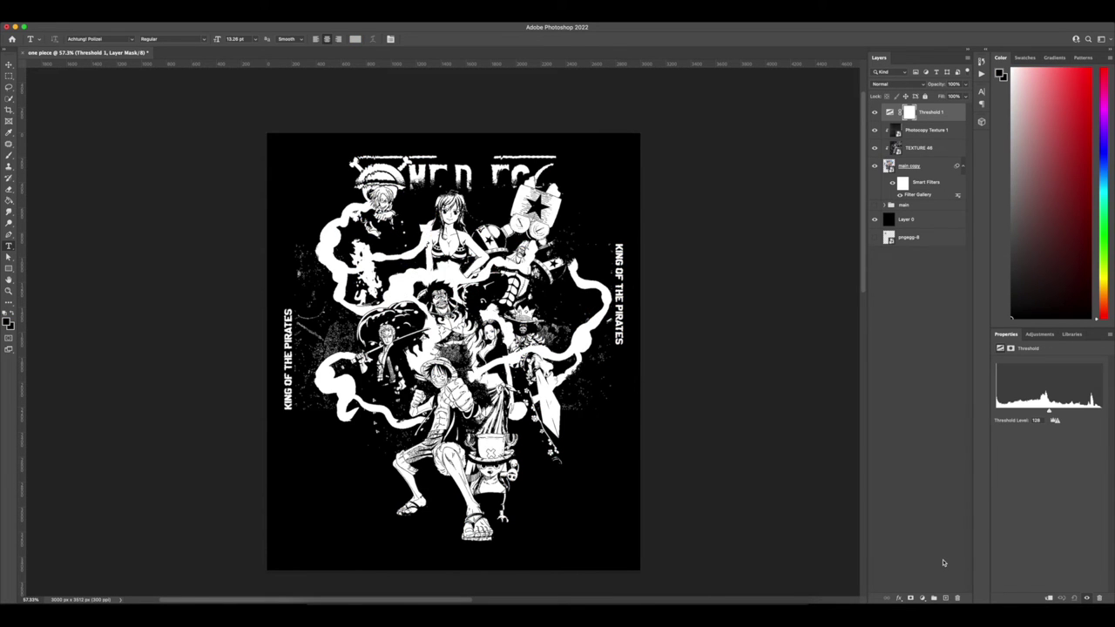
Set the Threshold adjustment level to 97 and move it below both textures, directly above the main copy layer.
{"action": "mouse_move", "coordinate": [1050, 412]}
{"action": "left_mouse_down"}
{"action": "mouse_move", "coordinate": [1066, 411]}
{"action": "mouse_move", "coordinate": [1035, 411]}
{"action": "left_mouse_up"}
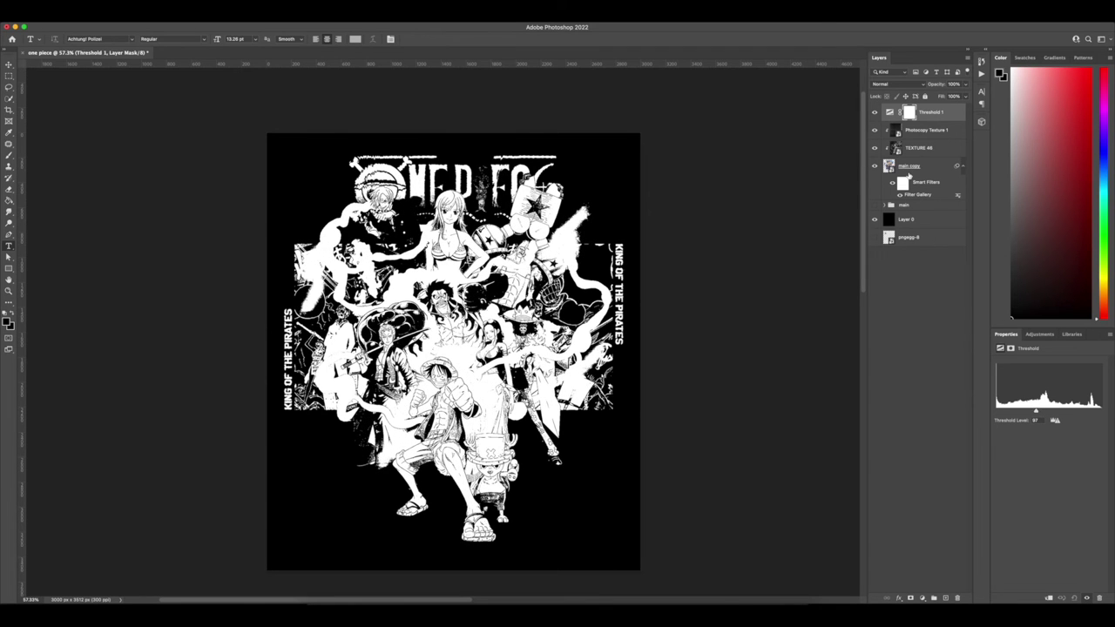
{"action": "left_click", "coordinate": [915, 167]}
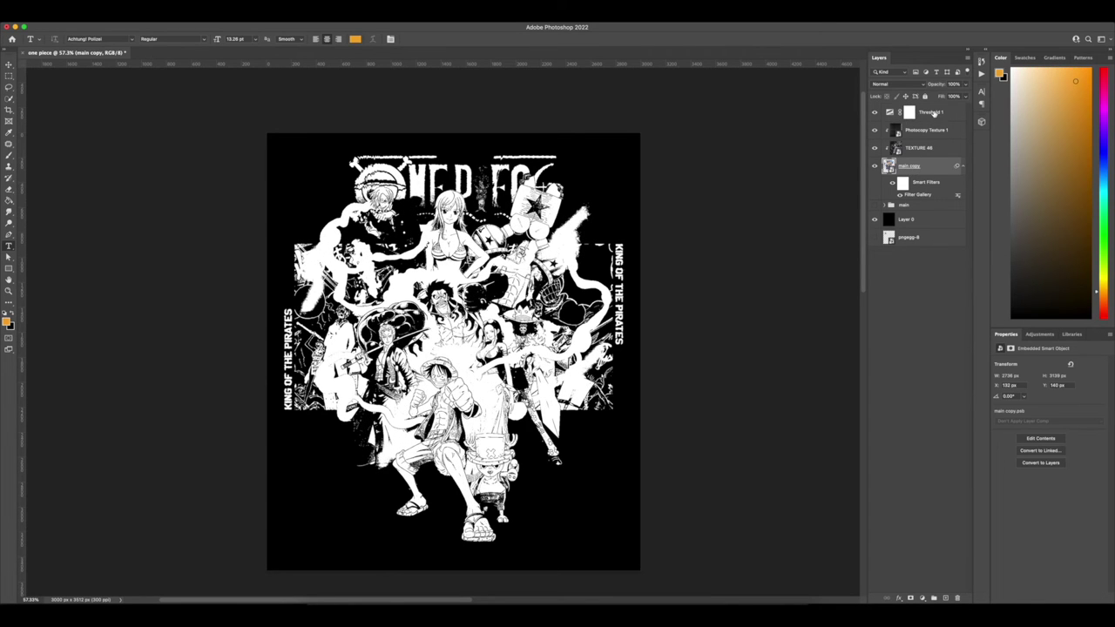
{"action": "left_click_drag", "start_coordinate": [934, 114], "coordinate": [930, 152]}
{"action": "scroll", "coordinate": [423, 309], "scroll_direction": "up", "scroll_amount": 5}
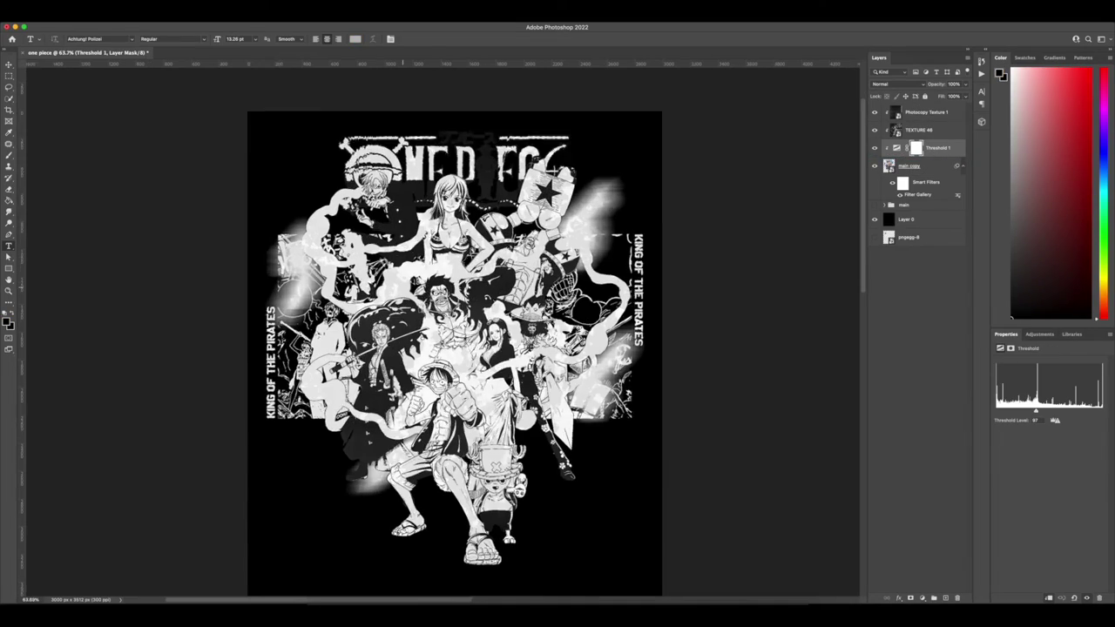
{"action": "scroll", "coordinate": [423, 308], "scroll_direction": "down", "scroll_amount": 1}
{"action": "scroll", "coordinate": [423, 308], "scroll_direction": "down", "scroll_amount": 4}
{"action": "scroll", "coordinate": [453, 340], "scroll_direction": "down", "scroll_amount": 5}
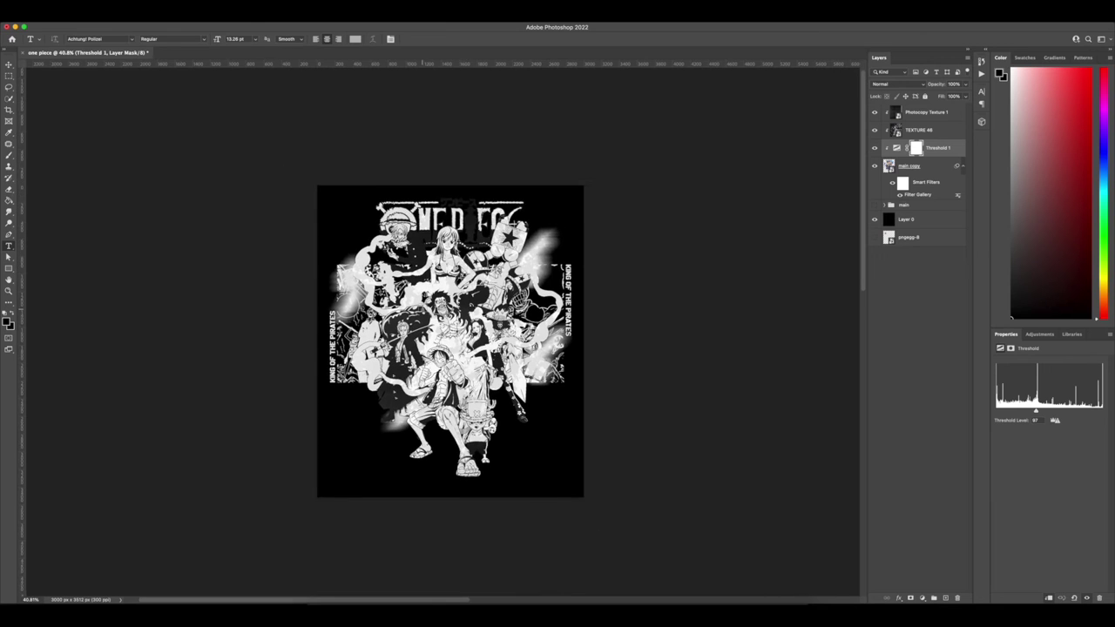
{"action": "scroll", "coordinate": [453, 340], "scroll_direction": "up", "scroll_amount": 5}
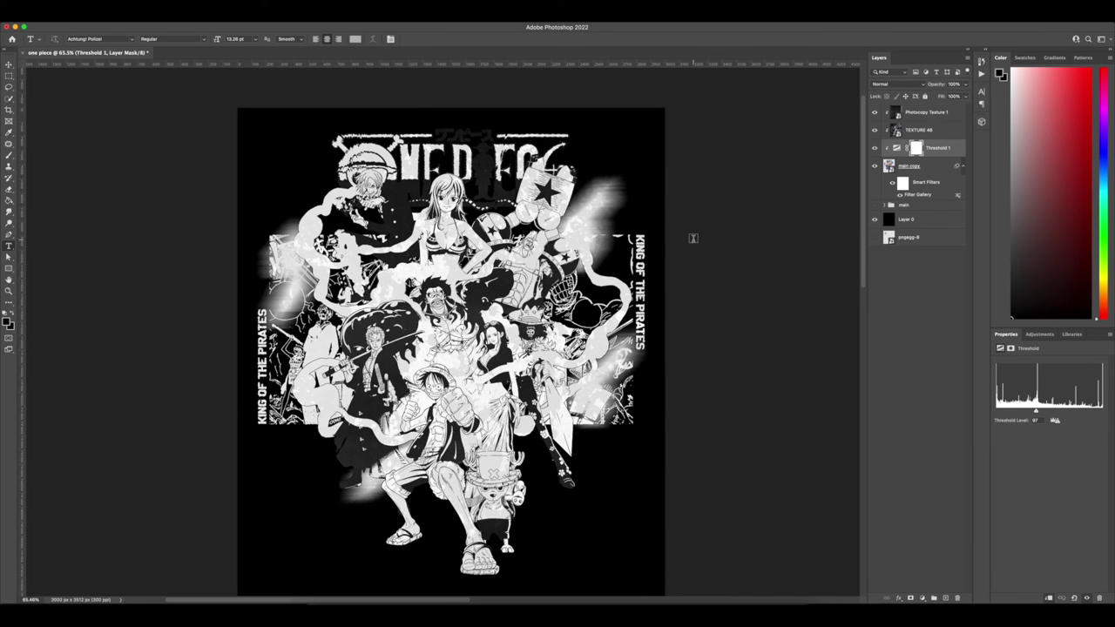
Unhide the main group and change the blend mode of the main copy layer above it.
{"action": "left_click", "coordinate": [922, 164]}
{"action": "left_click", "coordinate": [893, 83]}
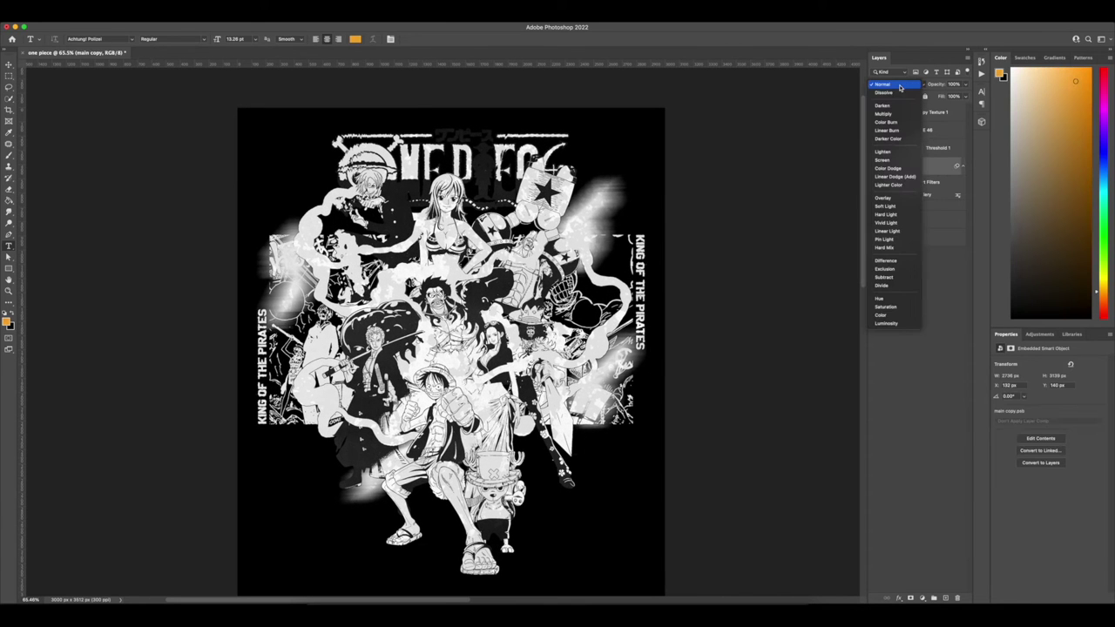
{"action": "left_click", "coordinate": [957, 180]}
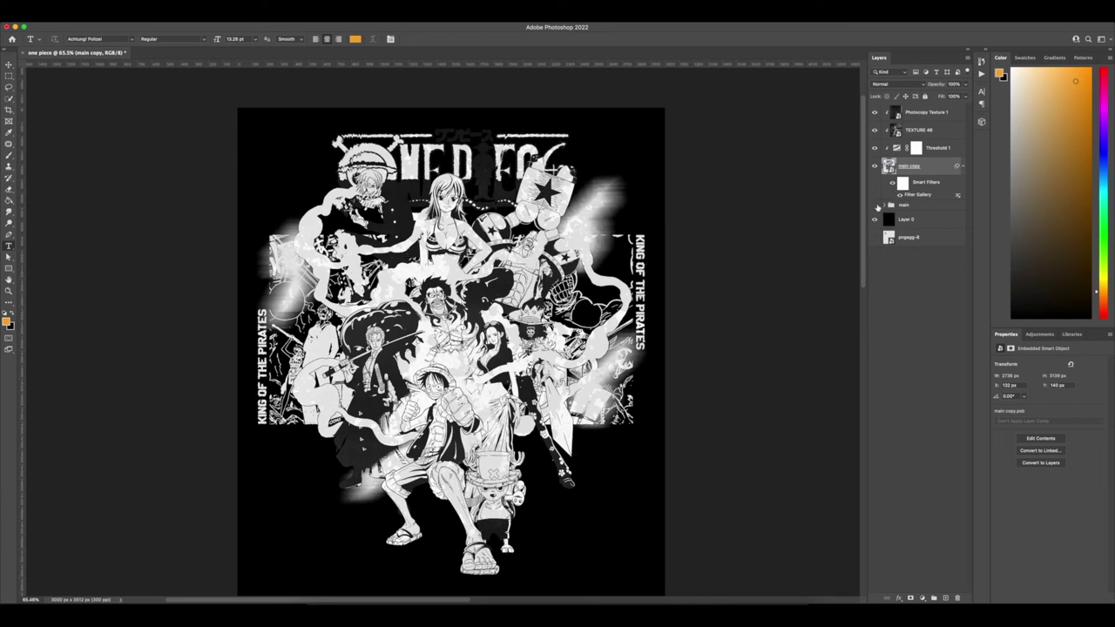
{"action": "left_click", "coordinate": [876, 205]}
{"action": "left_click", "coordinate": [913, 85]}
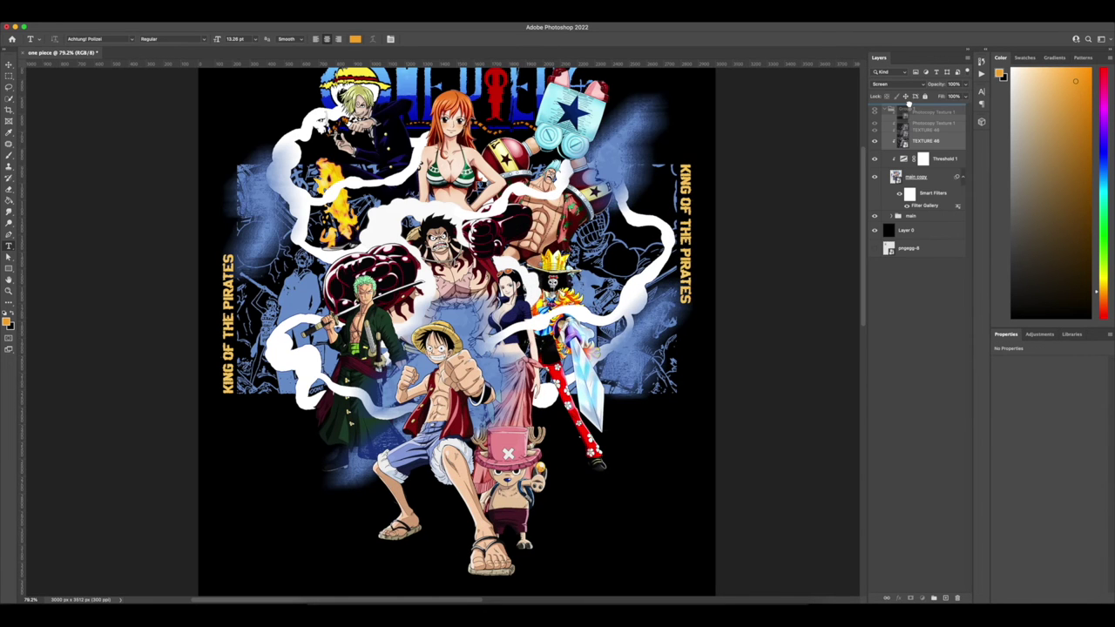
Move the Photocopy Texture 1 and TEXTURE 46 layers above Group 1 and clip both to that group.
{"action": "left_click_drag", "start_coordinate": [909, 102], "coordinate": [906, 108]}
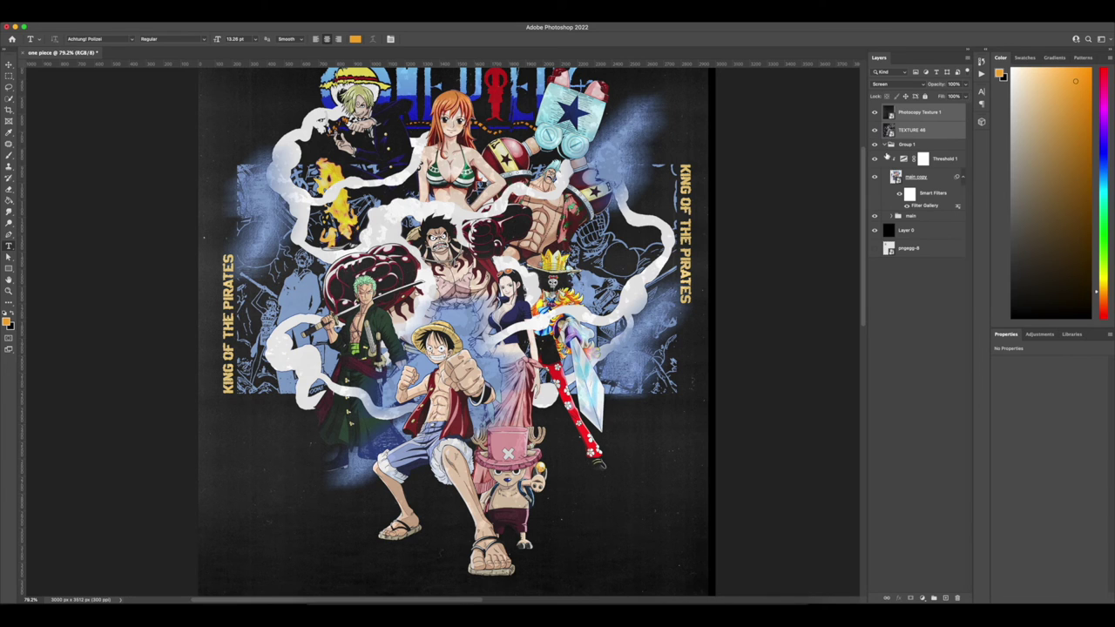
{"action": "left_click", "coordinate": [902, 147]}
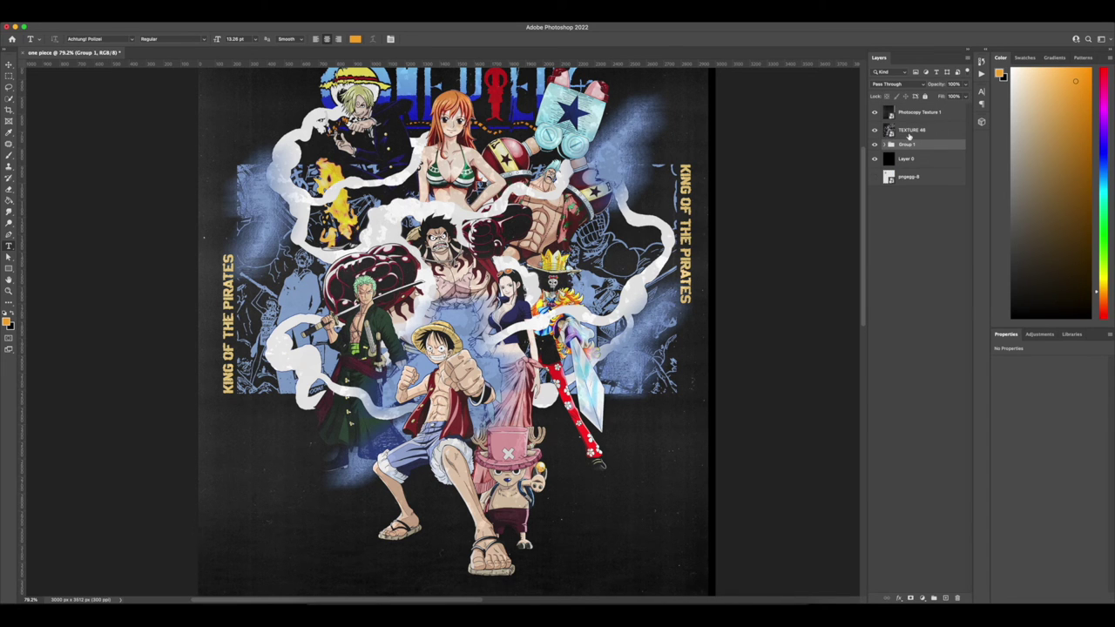
{"action": "left_click", "coordinate": [909, 134]}
{"action": "left_click", "coordinate": [912, 115], "text": "shift"}
{"action": "right_click", "coordinate": [917, 132]}
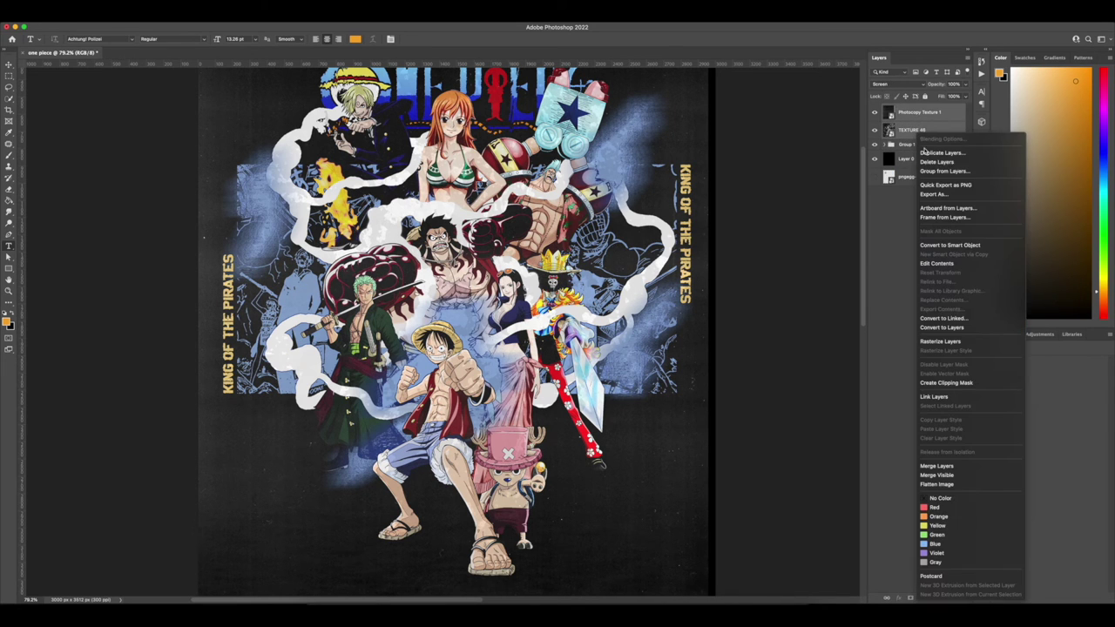
{"action": "left_click", "coordinate": [950, 384]}
Examine the textured poster close up and zoomed out.
{"action": "scroll", "coordinate": [592, 287], "scroll_direction": "down", "scroll_amount": 2}
{"action": "scroll", "coordinate": [588, 258], "scroll_direction": "up", "scroll_amount": 2}
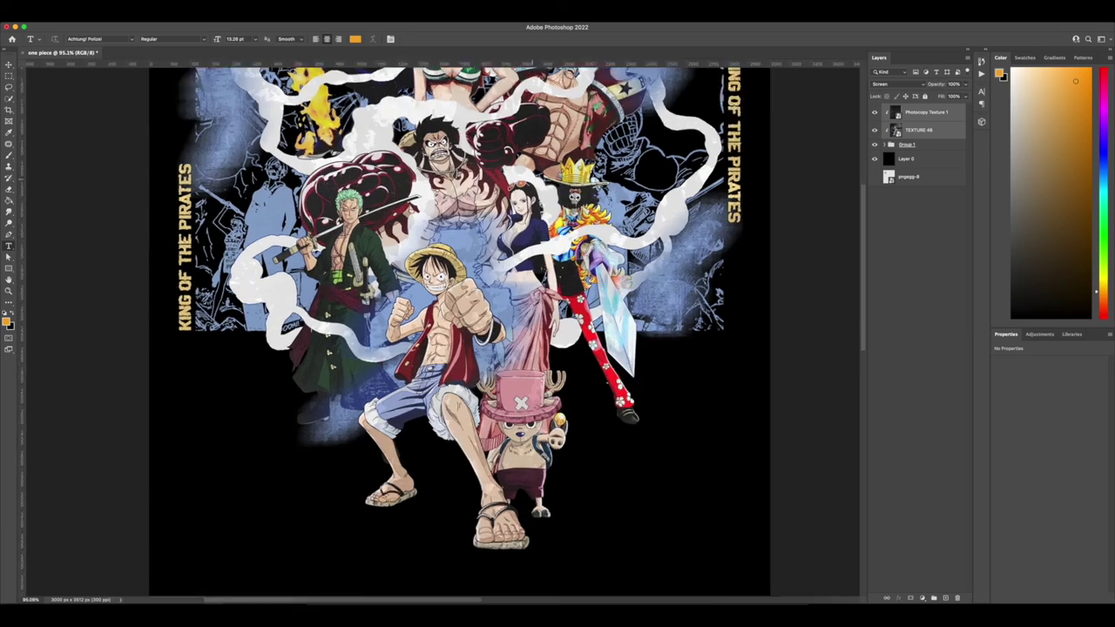
{"action": "scroll", "coordinate": [582, 257], "scroll_direction": "up", "scroll_amount": 3}
{"action": "scroll", "coordinate": [582, 257], "scroll_direction": "down", "scroll_amount": 7}
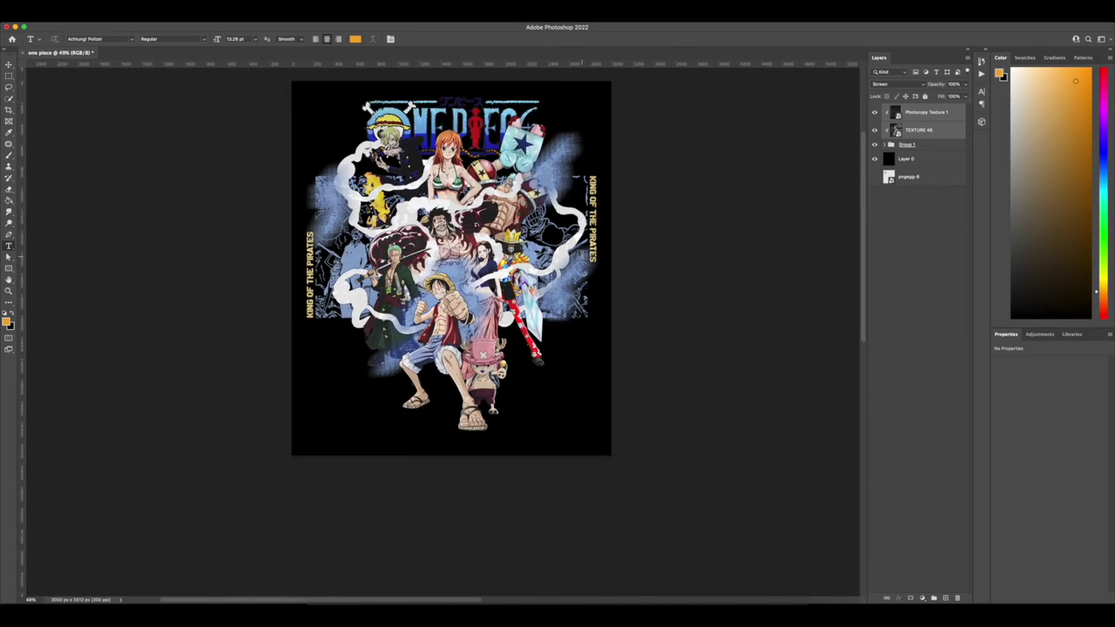
{"action": "scroll", "coordinate": [567, 219], "scroll_direction": "up", "scroll_amount": 2}
{"action": "scroll", "coordinate": [567, 219], "scroll_direction": "down", "scroll_amount": 4}
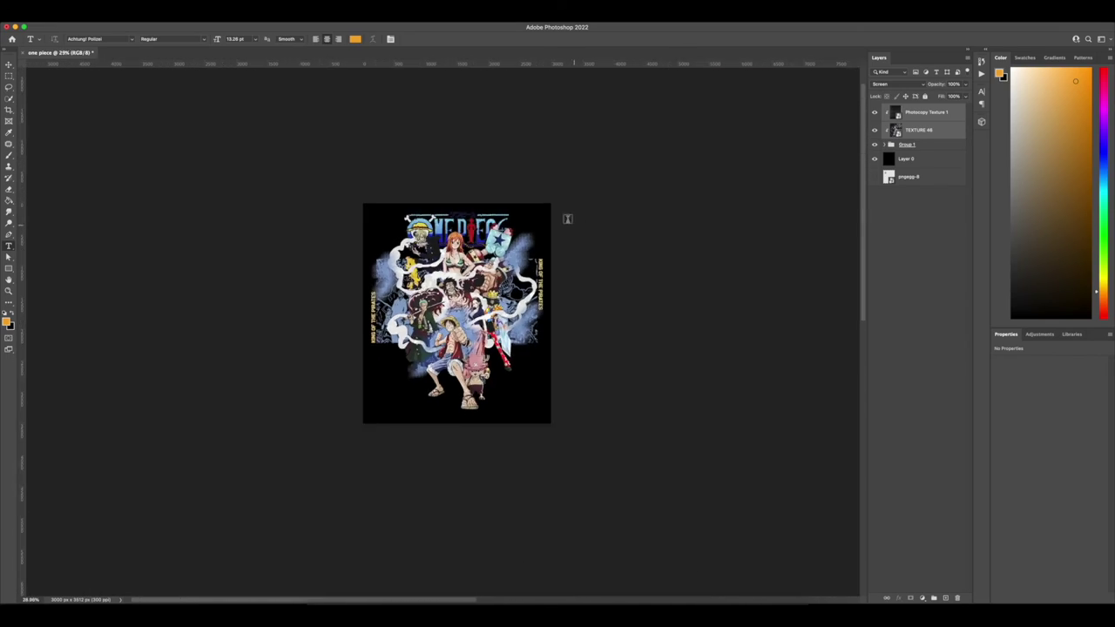
Add a new empty layer directly above the Threshold 1 adjustment inside Group 1.
{"action": "scroll", "coordinate": [445, 324], "scroll_direction": "up", "scroll_amount": 2}
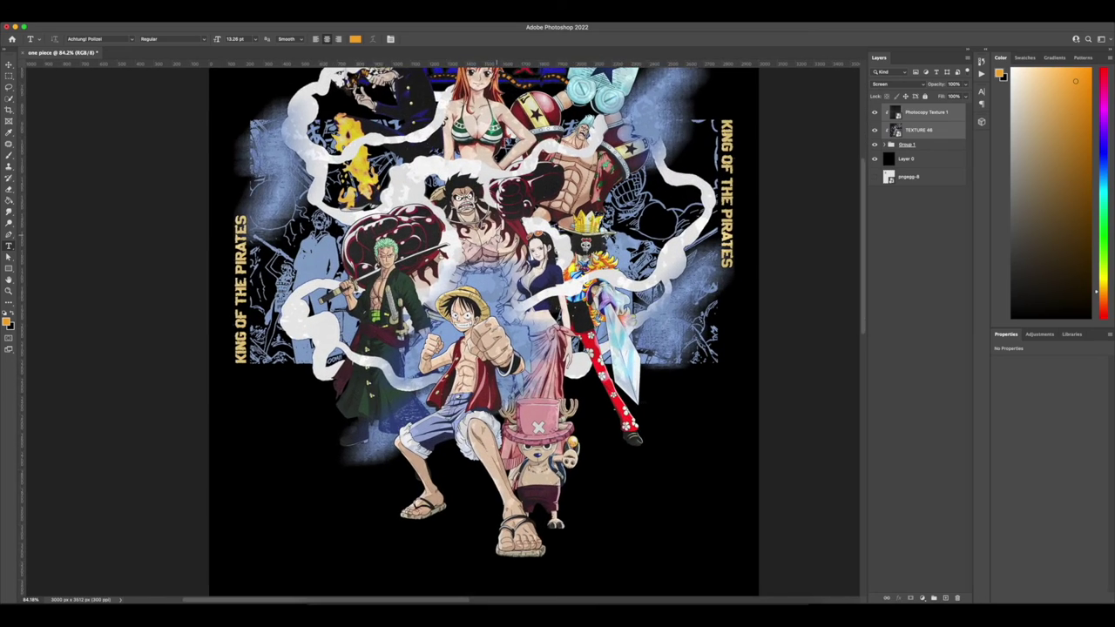
{"action": "scroll", "coordinate": [444, 324], "scroll_direction": "down", "scroll_amount": 3}
{"action": "scroll", "coordinate": [440, 313], "scroll_direction": "up", "scroll_amount": 4}
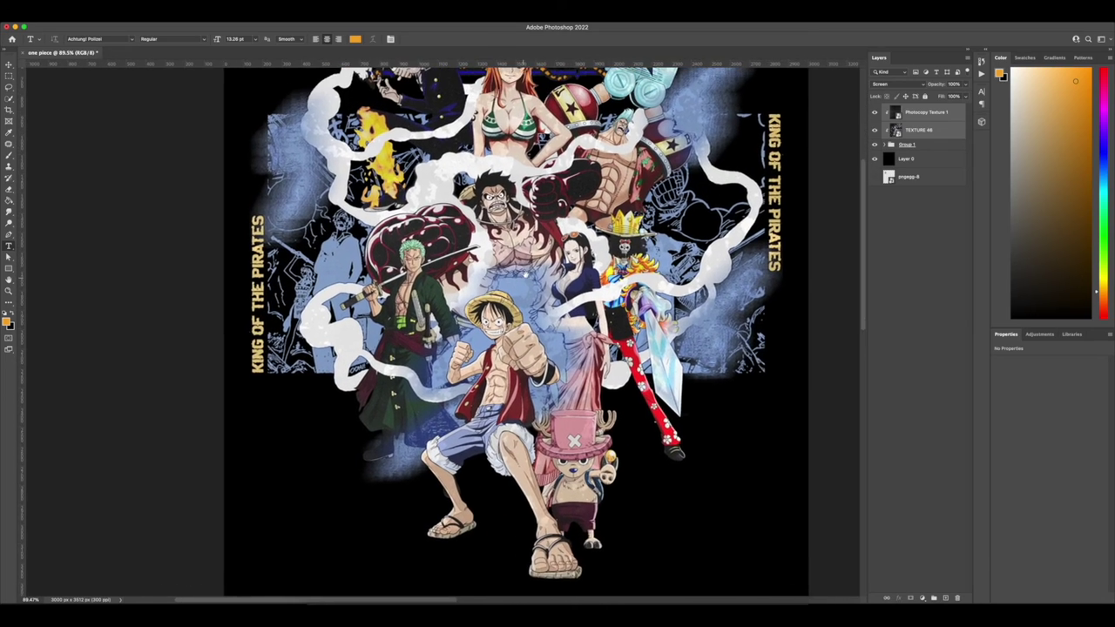
{"action": "left_click", "coordinate": [906, 143]}
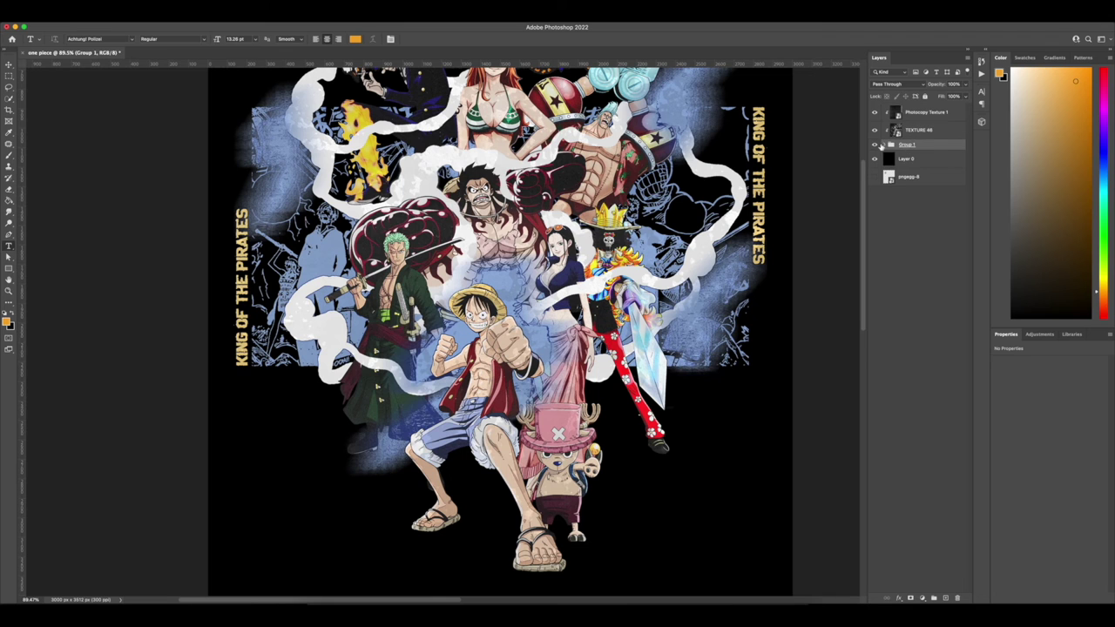
{"action": "left_click", "coordinate": [886, 145]}
{"action": "left_click", "coordinate": [936, 162]}
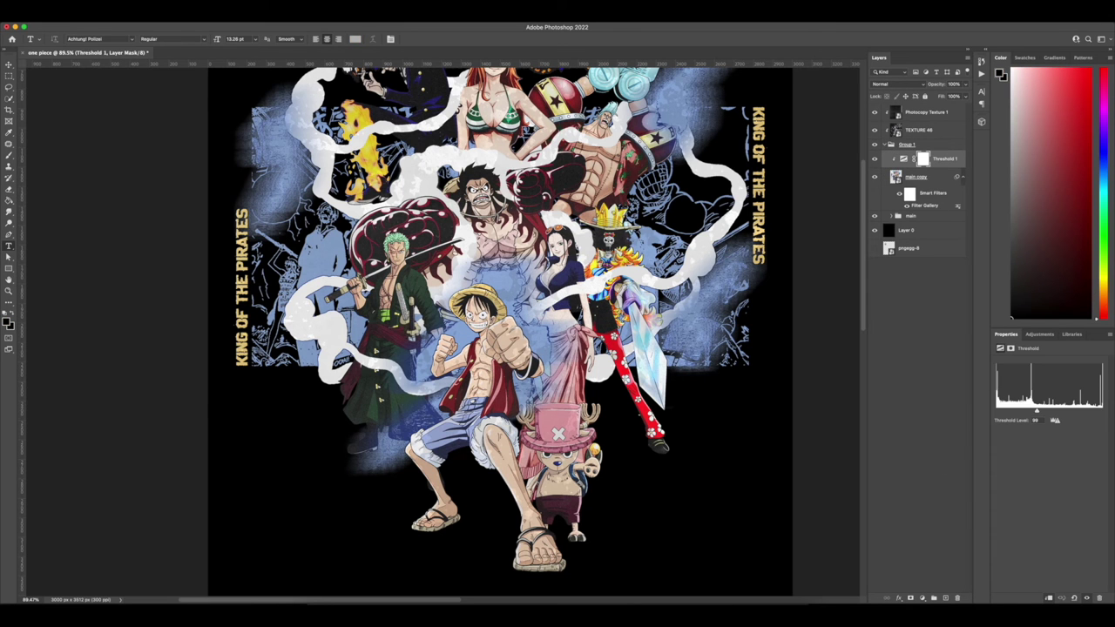
{"action": "left_click", "coordinate": [944, 599]}
{"action": "scroll", "coordinate": [399, 455], "scroll_direction": "down", "scroll_amount": 6}
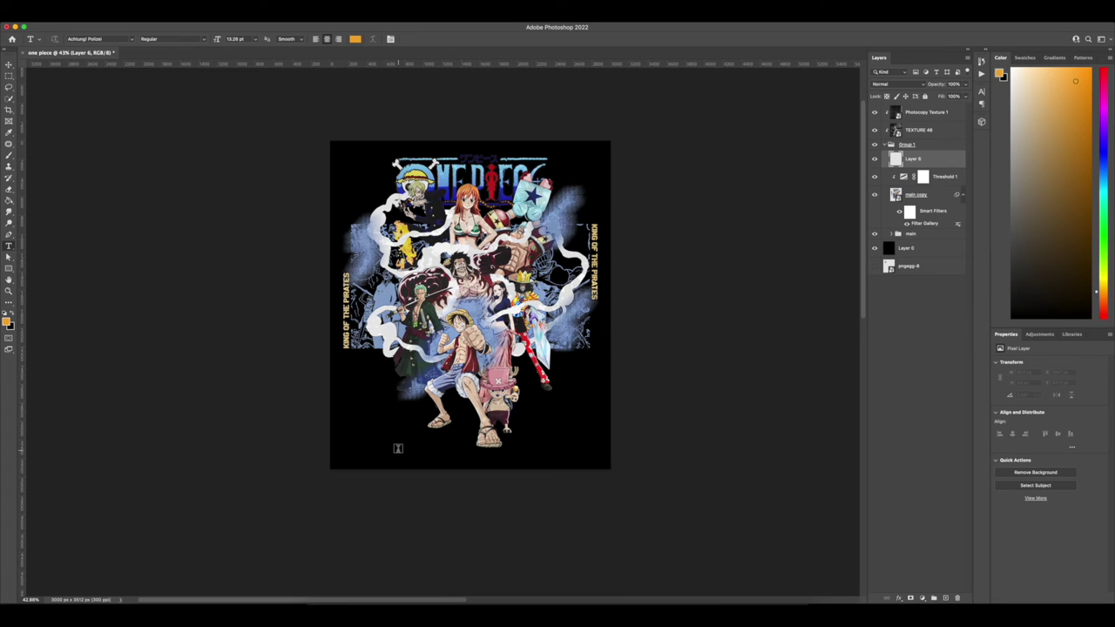
Paint short Brush tool strokes on the new layer over the smoke and backdrop beside the crew.
{"action": "key", "text": "b"}
{"action": "scroll", "coordinate": [443, 286], "scroll_direction": "up", "scroll_amount": 3}
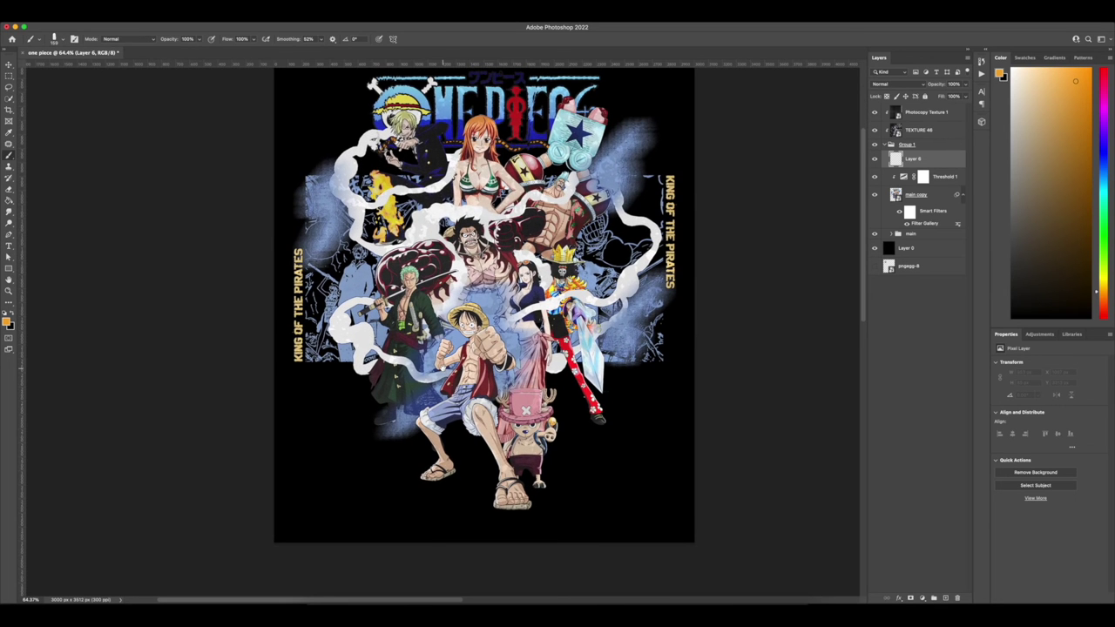
{"action": "mouse_move", "coordinate": [331, 292]}
{"action": "left_mouse_down"}
{"action": "mouse_move", "coordinate": [388, 229]}
{"action": "mouse_move", "coordinate": [352, 337]}
{"action": "left_mouse_up"}
{"action": "mouse_move", "coordinate": [377, 268]}
{"action": "left_mouse_down"}
{"action": "mouse_move", "coordinate": [378, 302]}
{"action": "mouse_move", "coordinate": [389, 266]}
{"action": "left_mouse_up"}
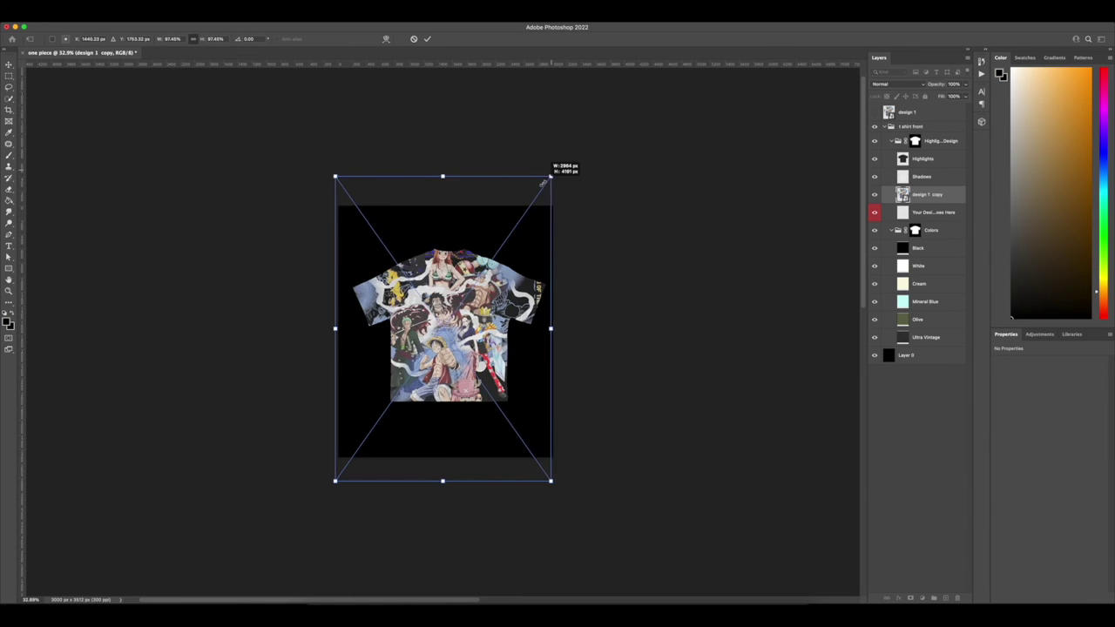
Scale the design 1 copy layer to about 48.3% and center it on the front of the black T-shirt.
{"action": "left_click_drag", "start_coordinate": [550, 174], "coordinate": [500, 262]}
{"action": "left_click_drag", "start_coordinate": [462, 303], "coordinate": [467, 294]}
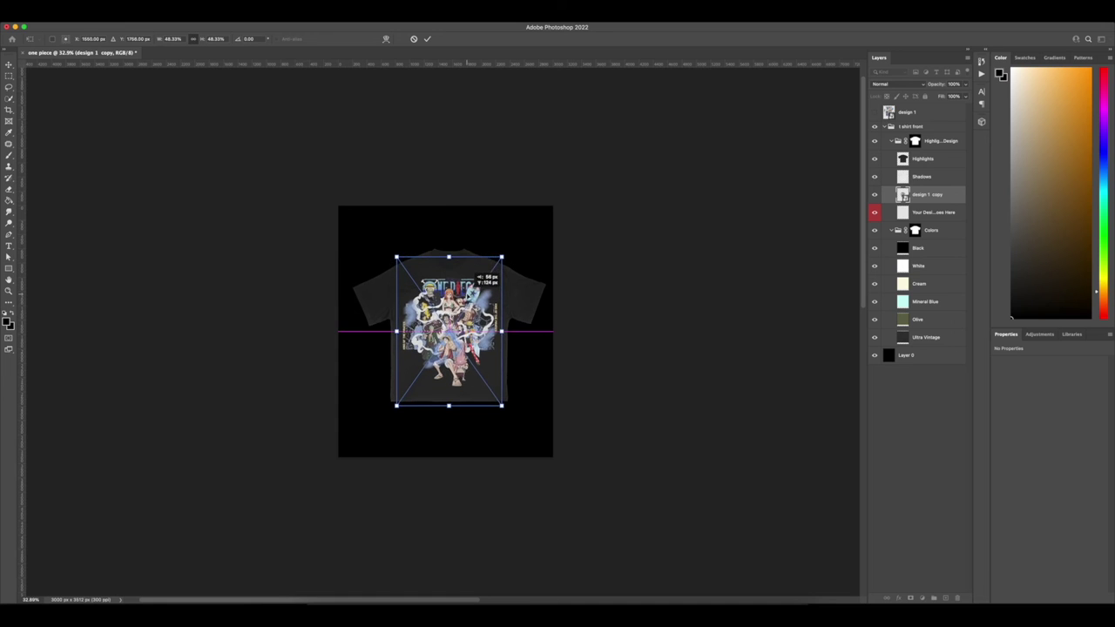
{"action": "key", "text": "Return"}
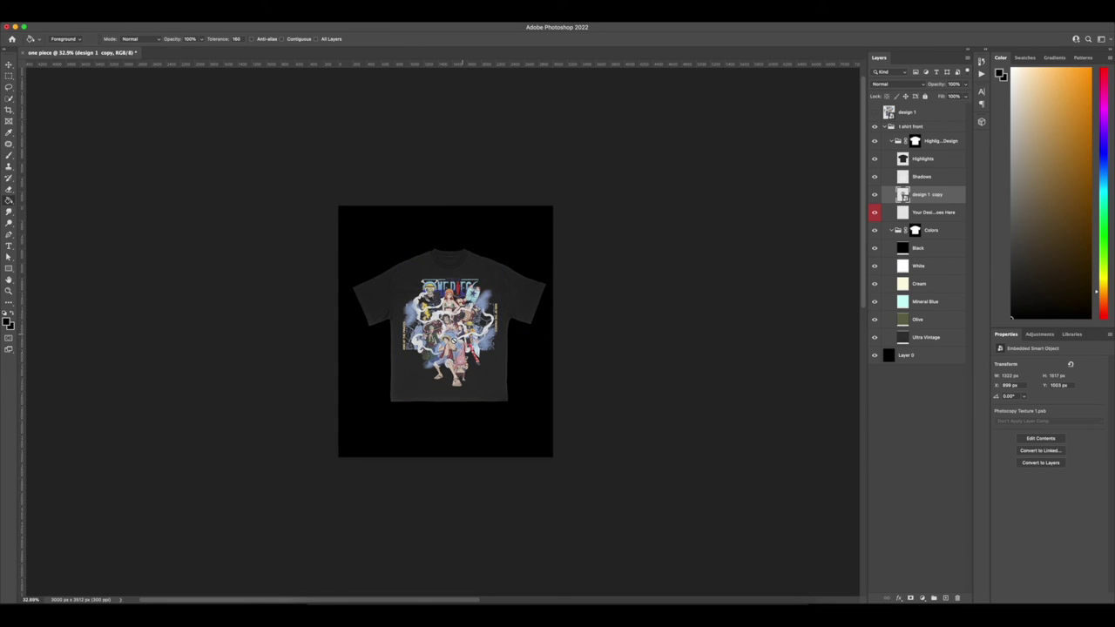
Reduce the design 1 copy layer slightly to about 47.7% and nudge it into place on the shirt's chest.
{"action": "scroll", "coordinate": [453, 338], "scroll_direction": "down", "scroll_amount": 1}
{"action": "scroll", "coordinate": [453, 340], "scroll_direction": "up", "scroll_amount": 5}
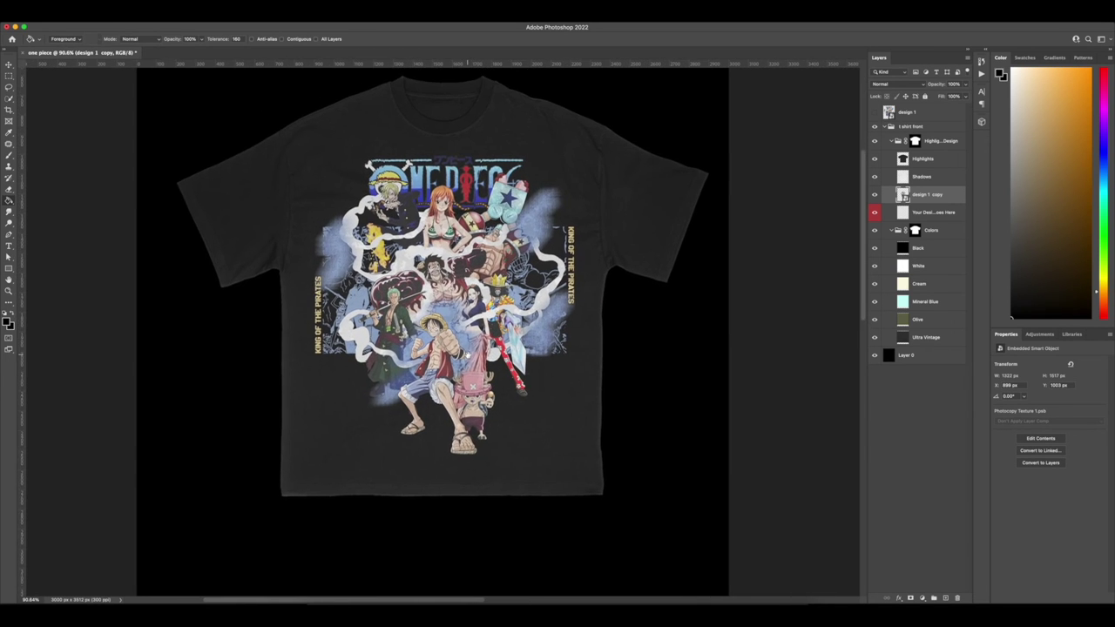
{"action": "scroll", "coordinate": [468, 343], "scroll_direction": "down", "scroll_amount": 2}
{"action": "scroll", "coordinate": [468, 343], "scroll_direction": "up", "scroll_amount": 2}
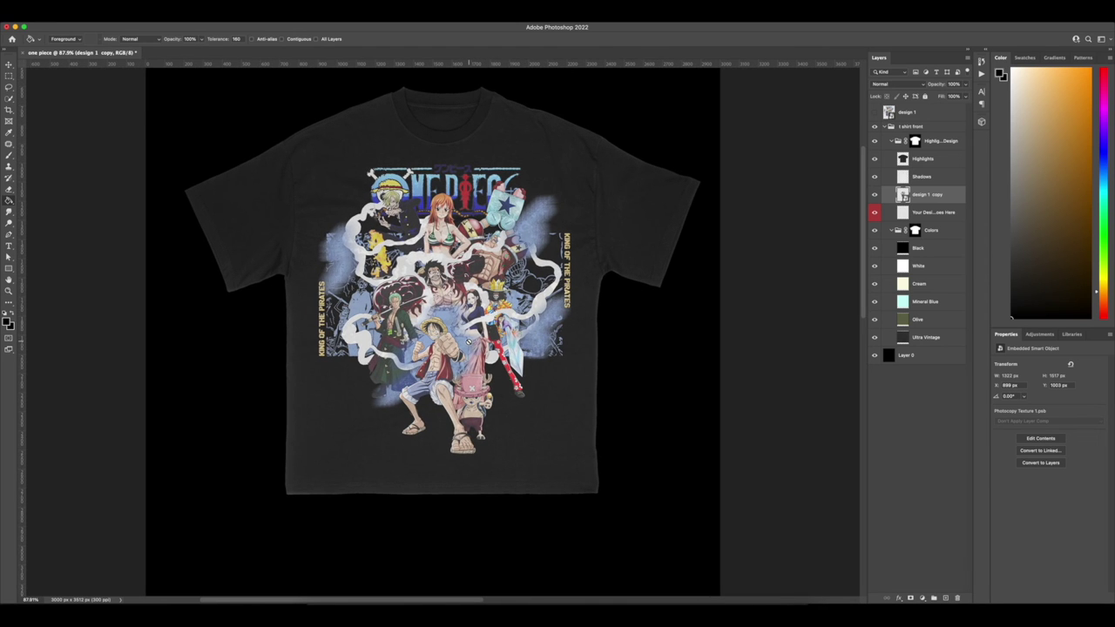
{"action": "key", "text": "ctrl+t"}
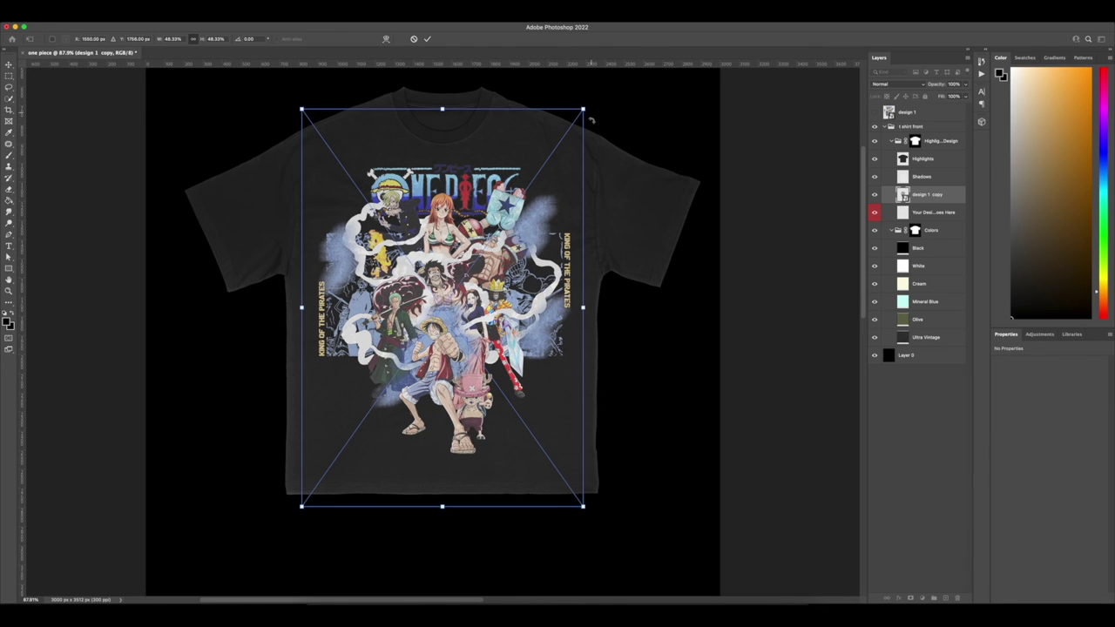
{"action": "left_click_drag", "start_coordinate": [586, 111], "coordinate": [580, 114]}
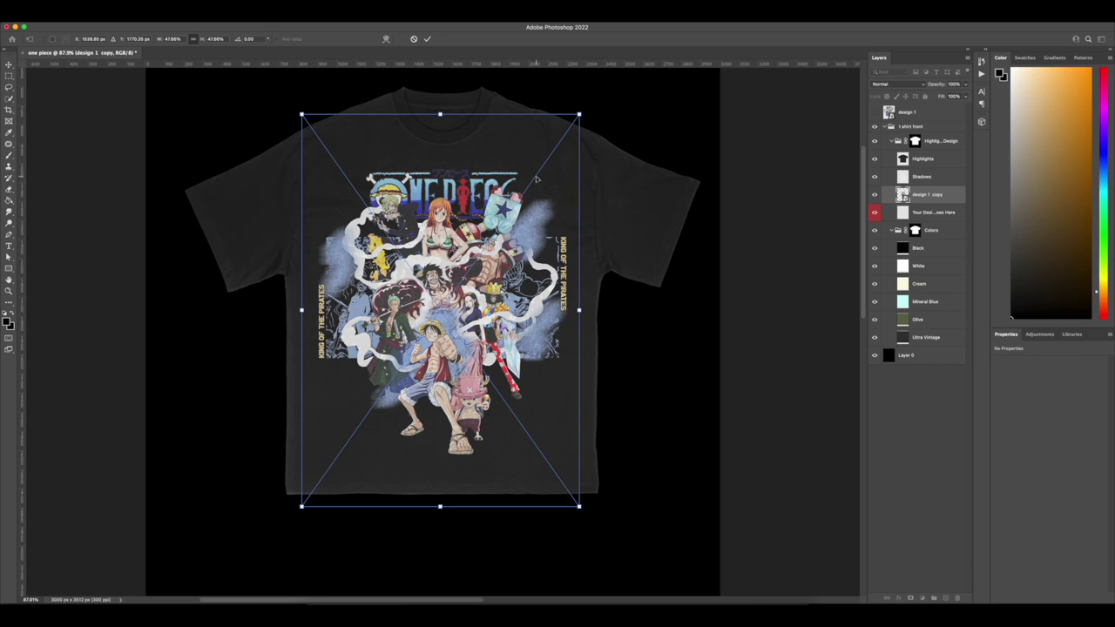
{"action": "left_click_drag", "start_coordinate": [537, 177], "coordinate": [535, 176]}
{"action": "key", "text": "Return"}
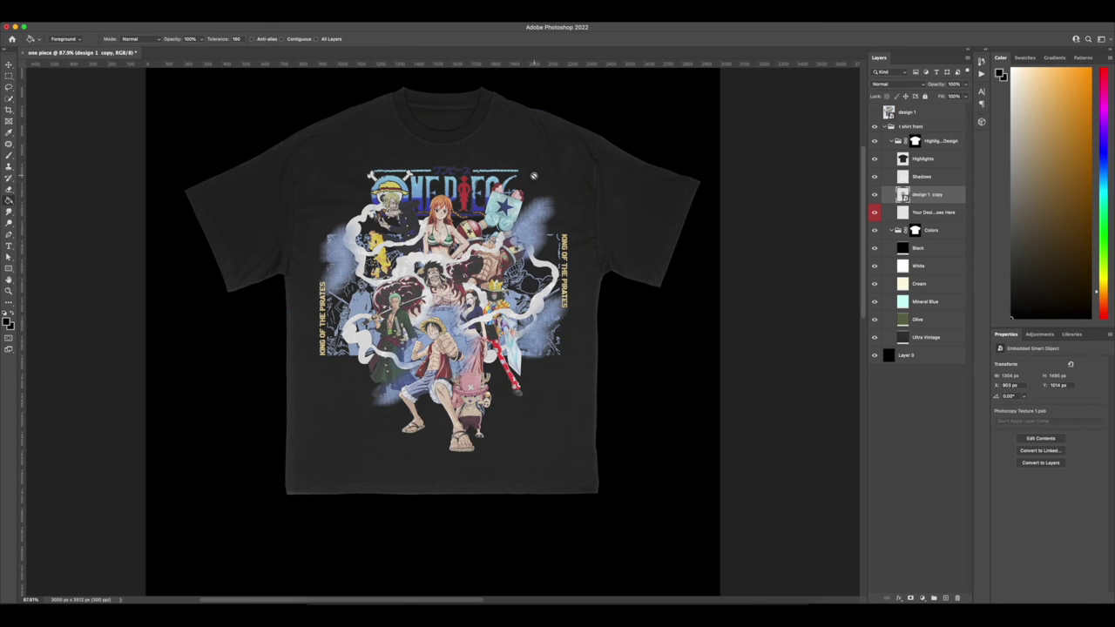